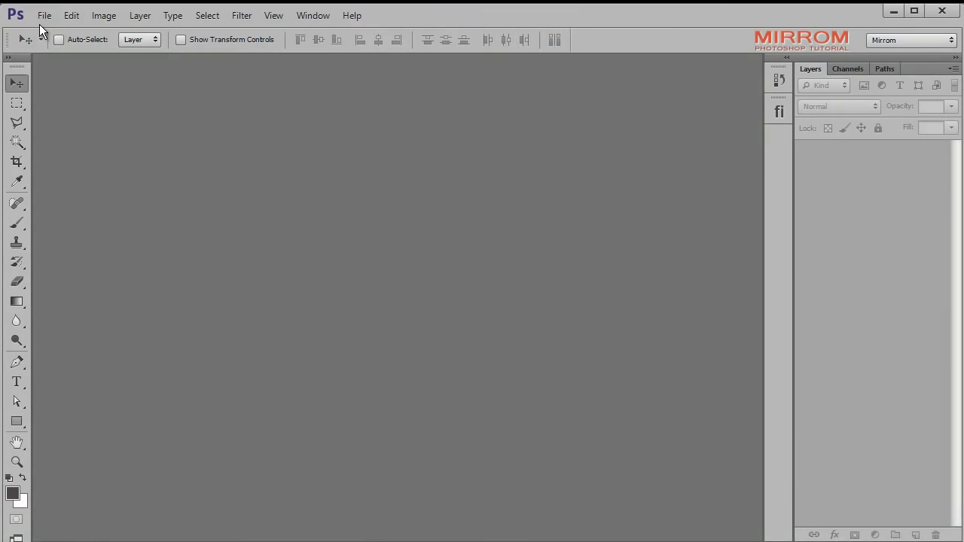
Create a new 29,7 × 21 cm document at 300 pixels per inch.
click(42, 17)
click(439, 262)
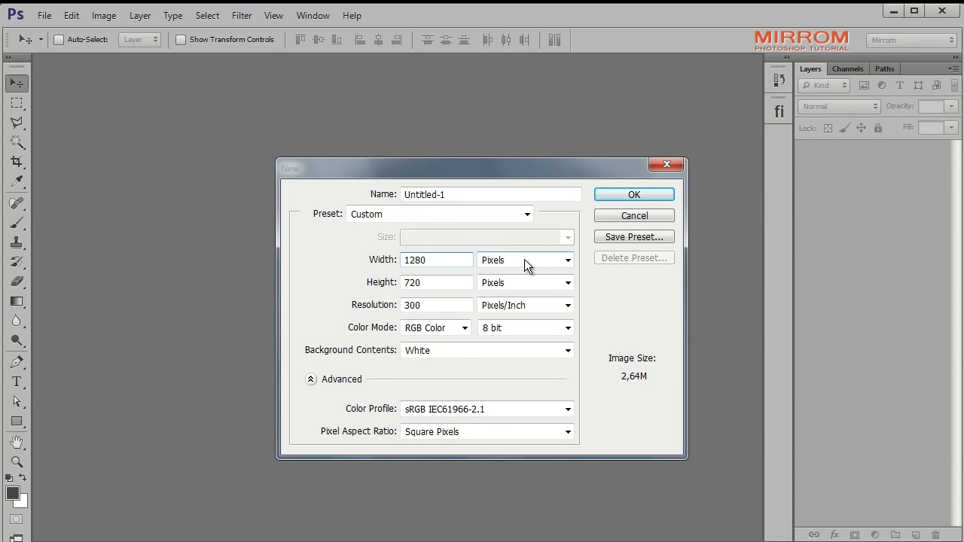
click(524, 259)
click(522, 298)
click(444, 259)
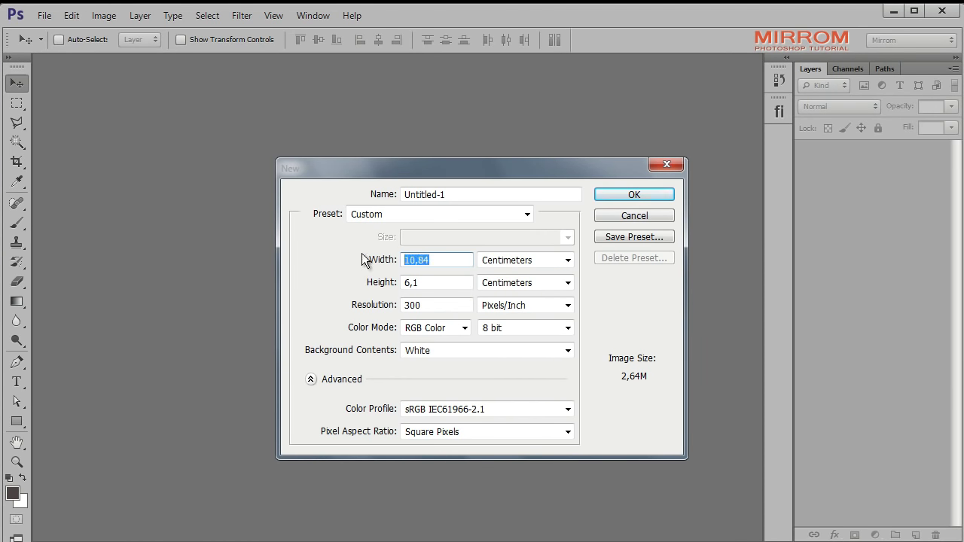
text(29,)
text(7)
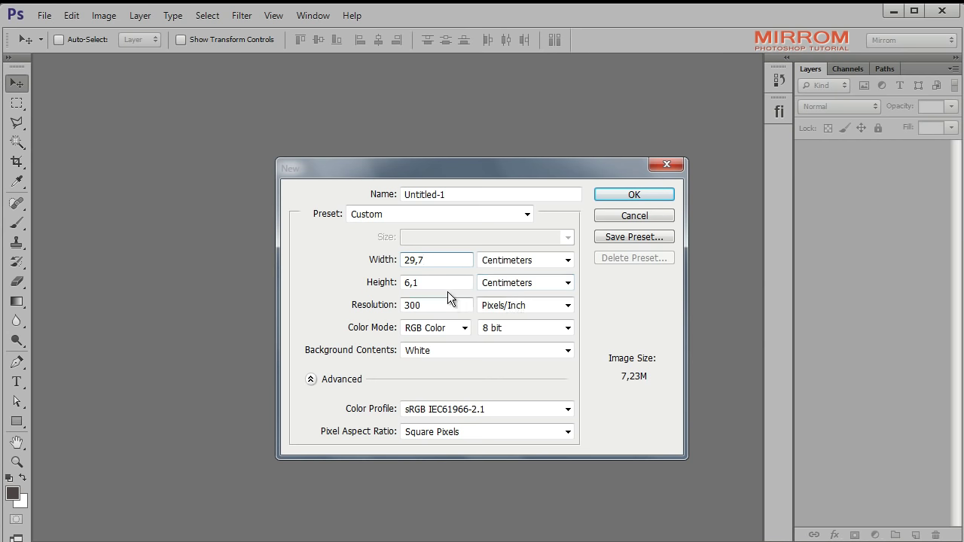
click(440, 283)
text(21)
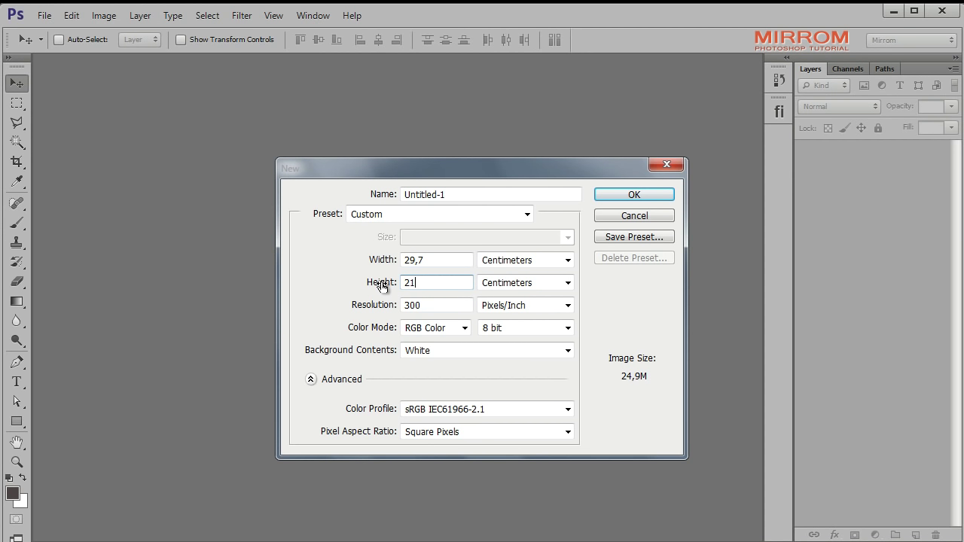
click(614, 195)
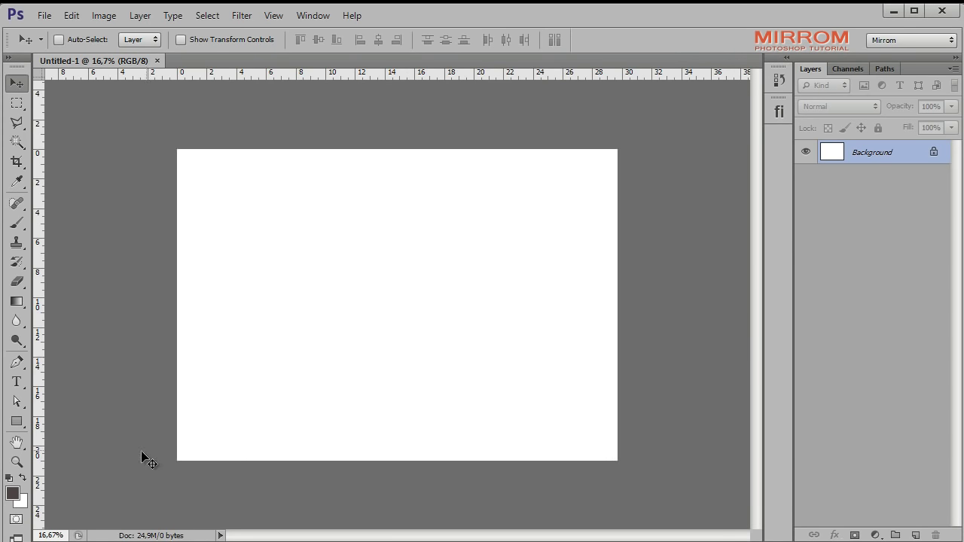
Fit the page on screen and add vertical guides near 9,88 cm and 20,12 cm.
click(17, 462)
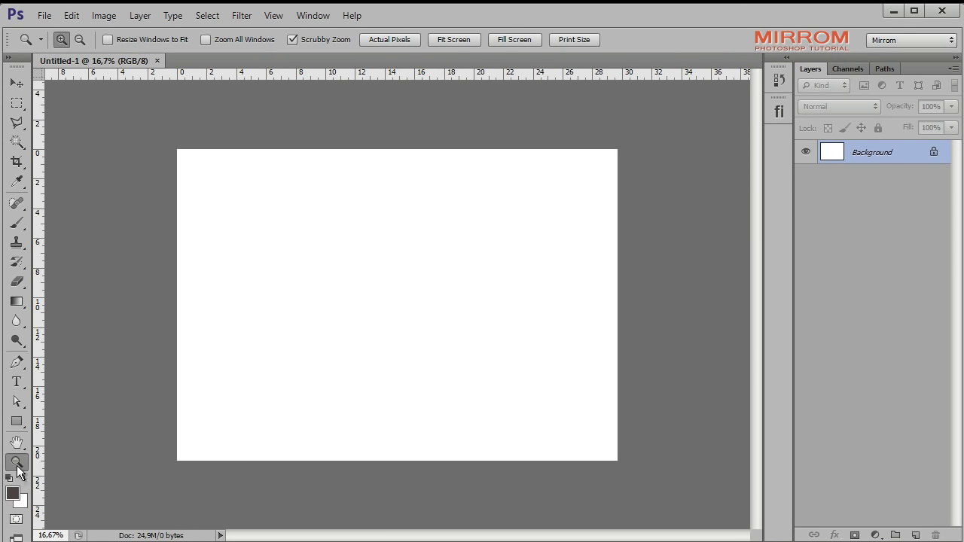
click(445, 34)
key(v)
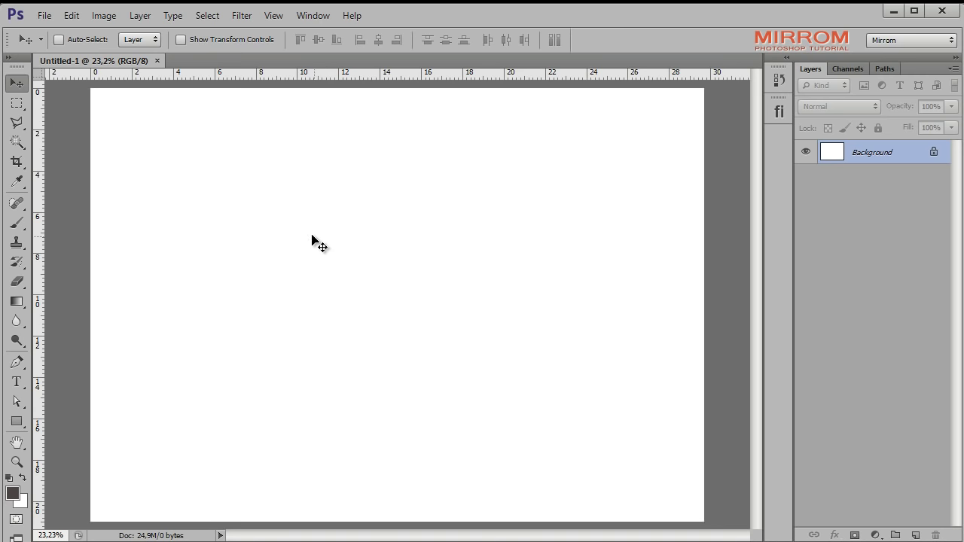
drag(37, 107, 299, 205)
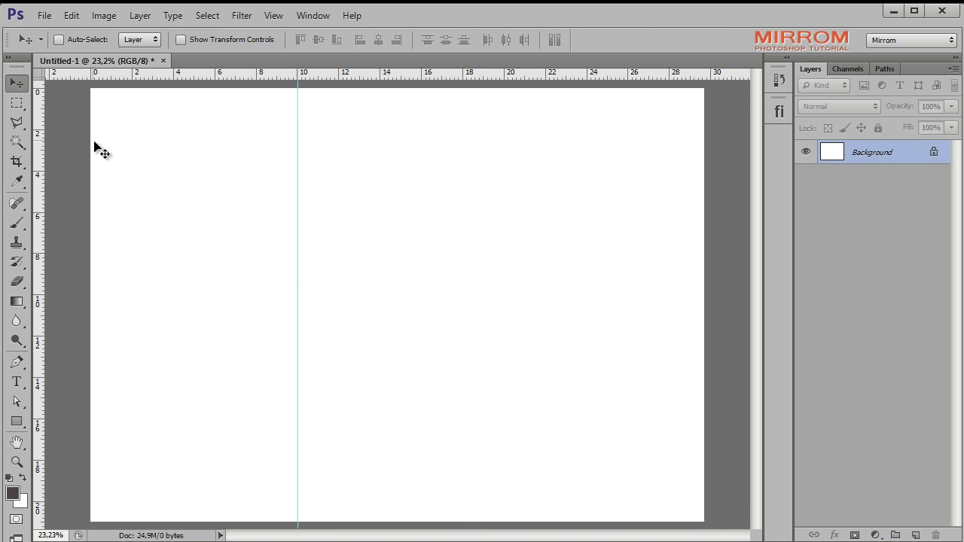
mouse_move(37, 143)
mouse_down()
mouse_move(503, 142)
mouse_move(506, 125)
mouse_up()
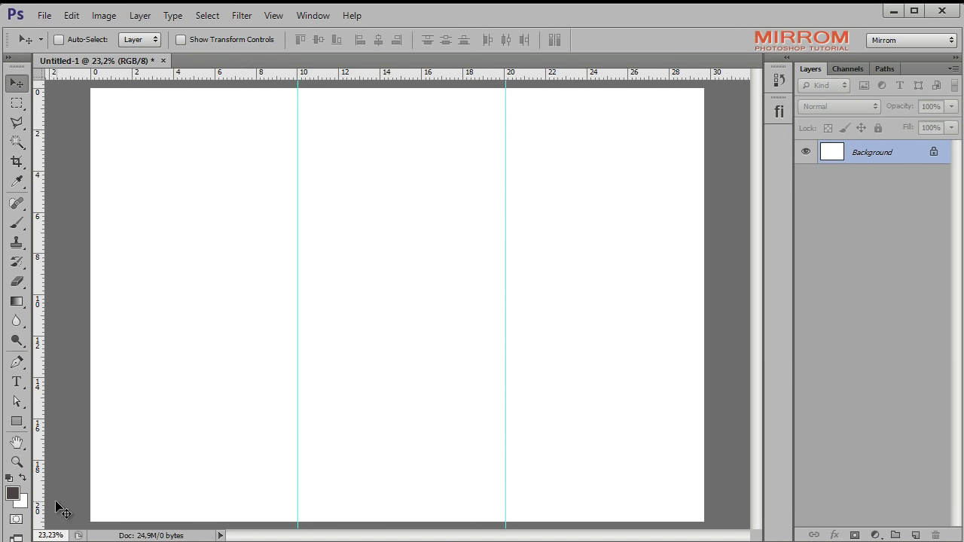
Set the foreground colour to hex e1d7bc and fill the Background layer with it.
click(14, 496)
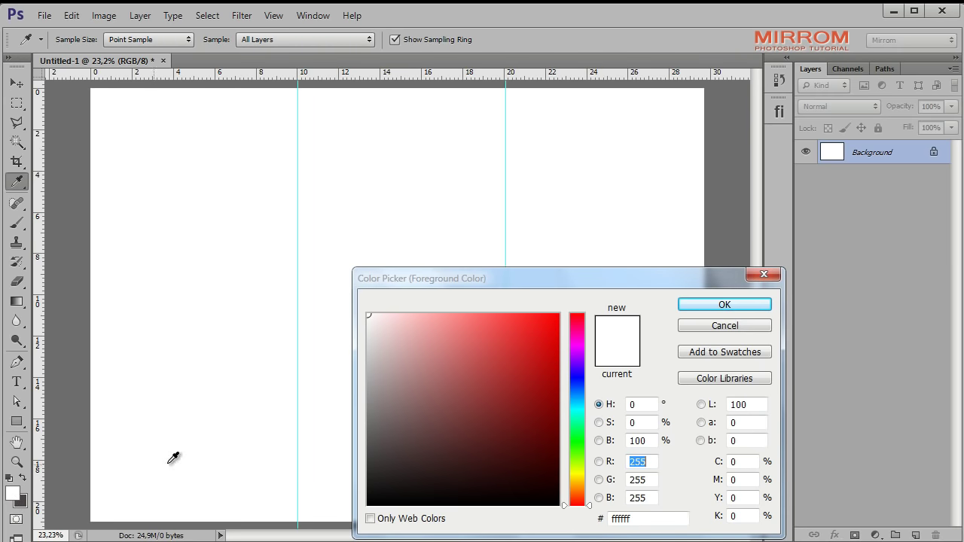
drag(411, 275, 413, 182)
click(630, 420)
double_click(633, 420)
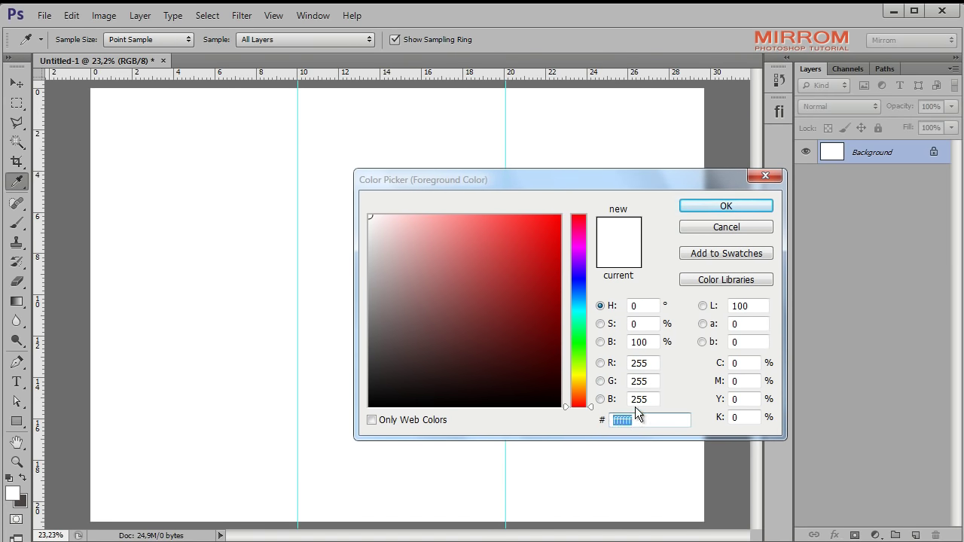
text(e1)
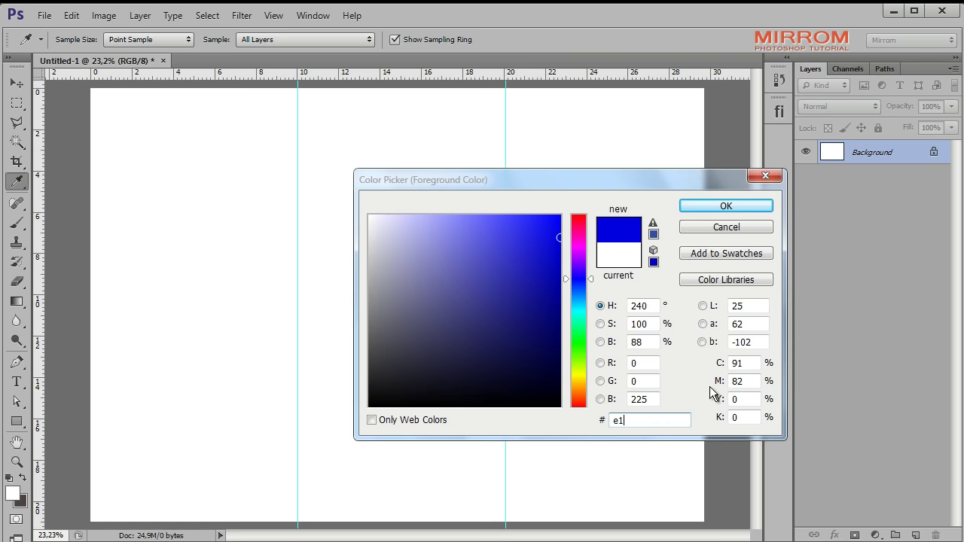
text(d7bc)
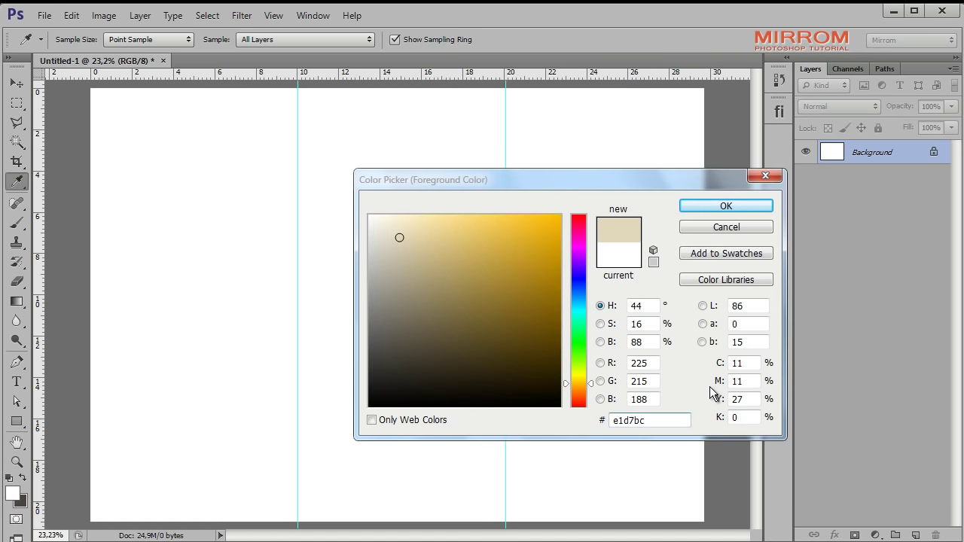
double_click(663, 422)
click(685, 207)
key(v)
key(alt+BackSpace)
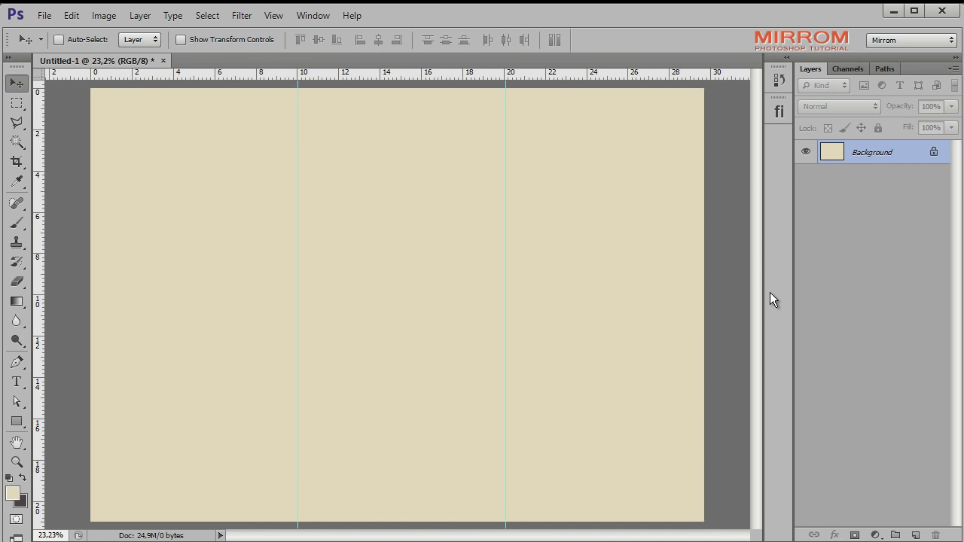
Select the standard Pen tool in Shape mode.
click(26, 367)
click(83, 358)
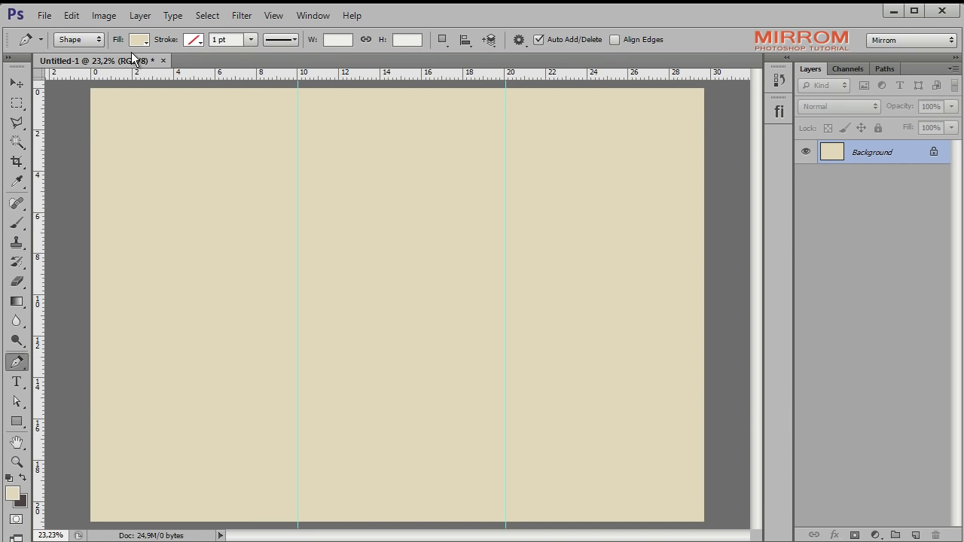
click(78, 39)
click(79, 59)
Draw a shape from the top-right corner down to both guides and back to the top-left corner.
click(704, 90)
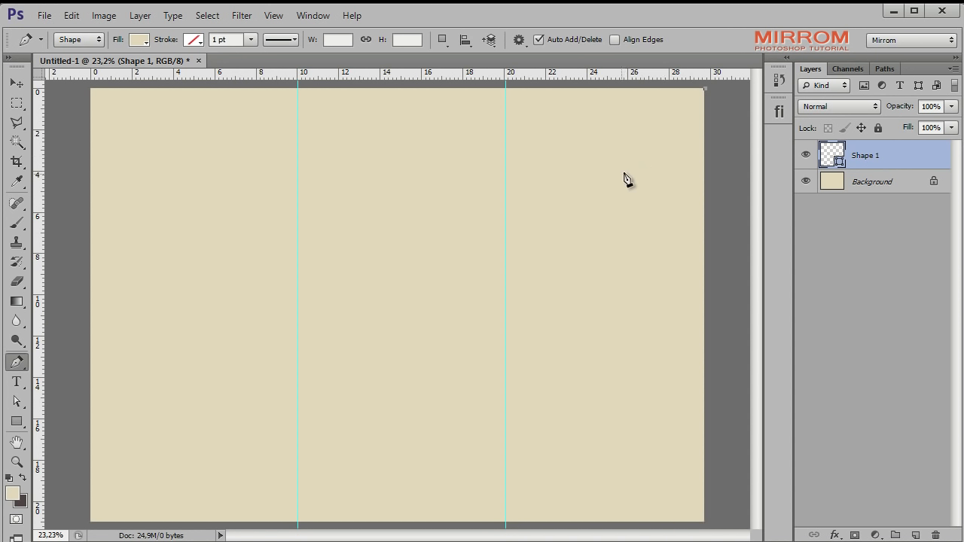
click(505, 214)
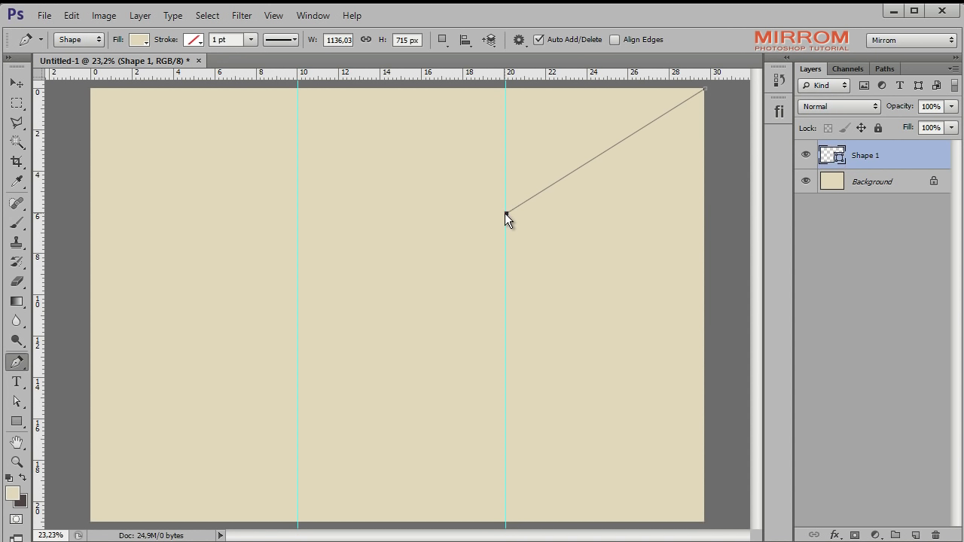
click(299, 252)
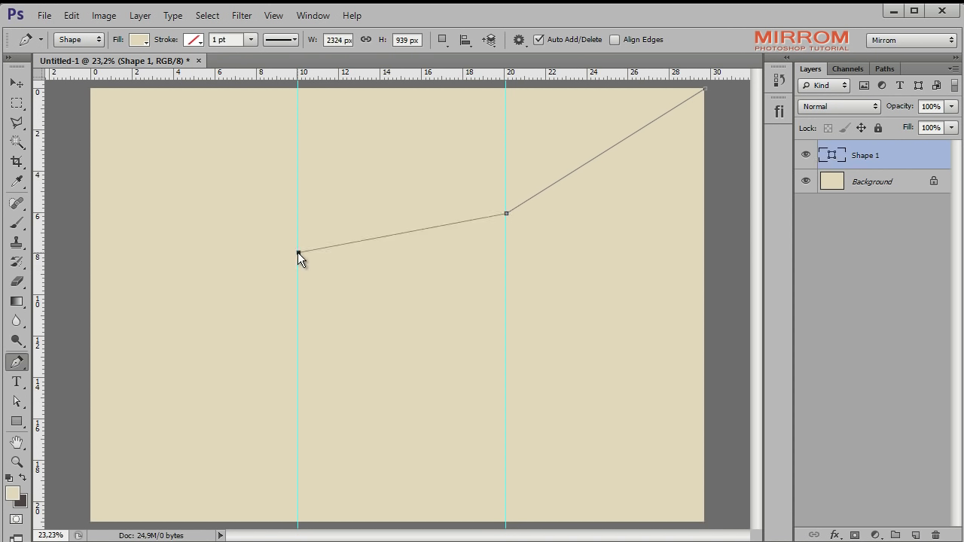
click(91, 90)
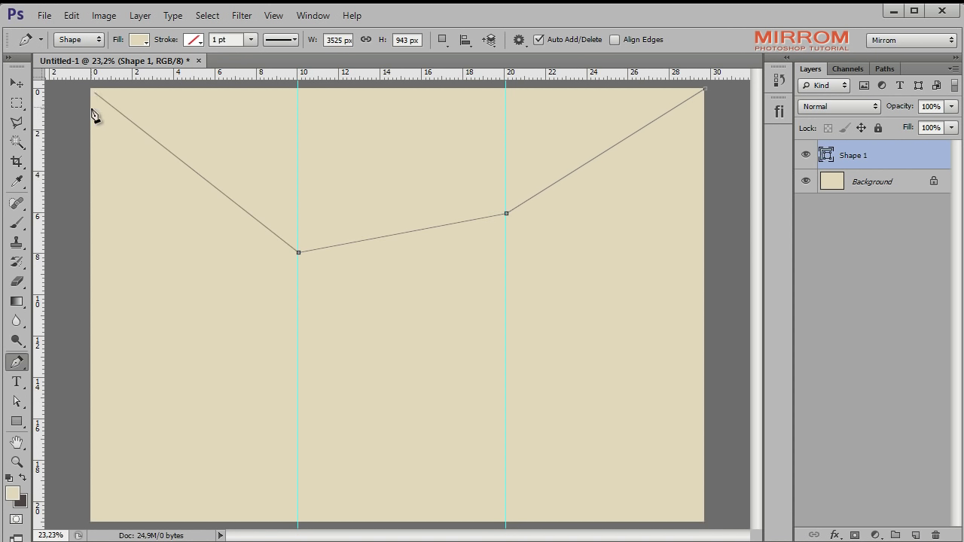
key(ctrl+z)
click(91, 104)
key(ctrl+z)
click(95, 92)
key(Return)
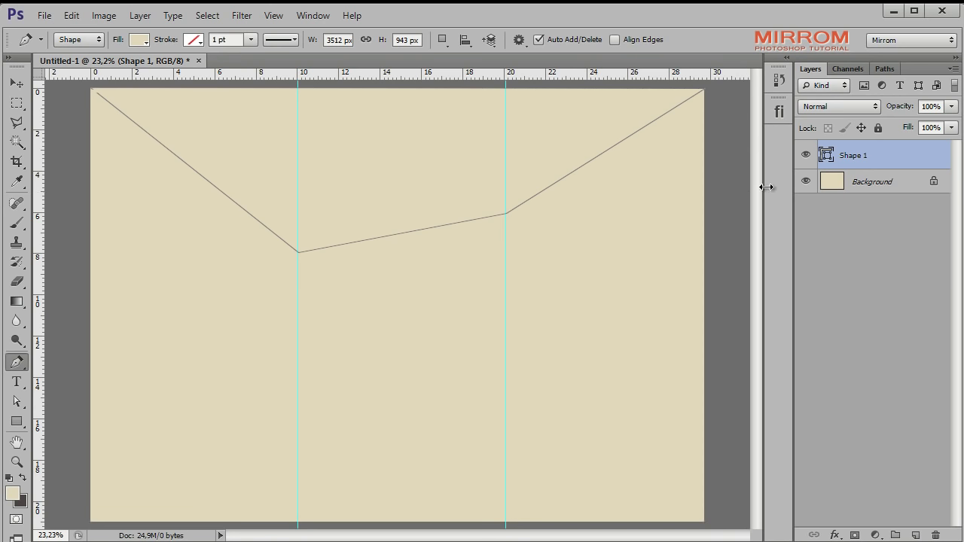
Fill Shape 1 with orange e8632a and duplicate the layer with Ctrl+J.
double_click(826, 155)
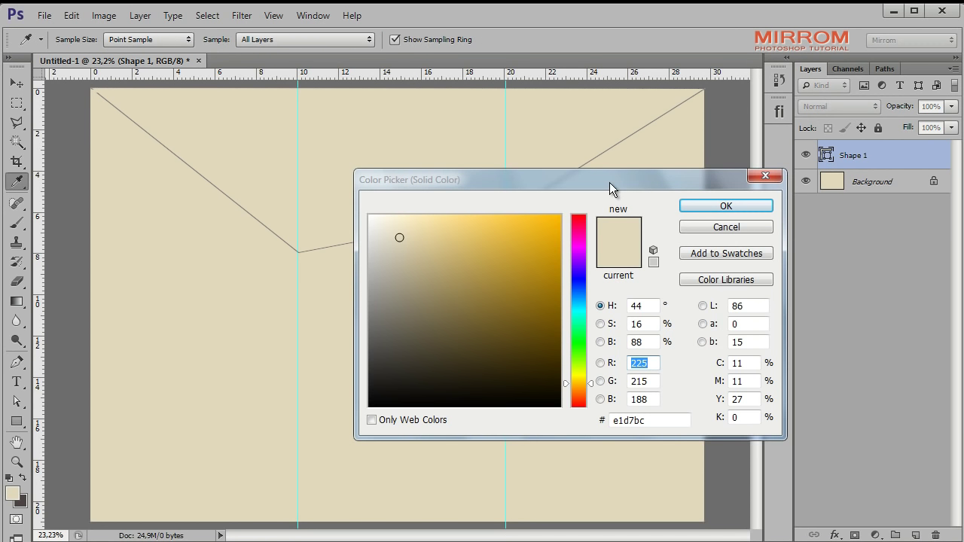
drag(609, 183, 638, 199)
drag(688, 436, 619, 444)
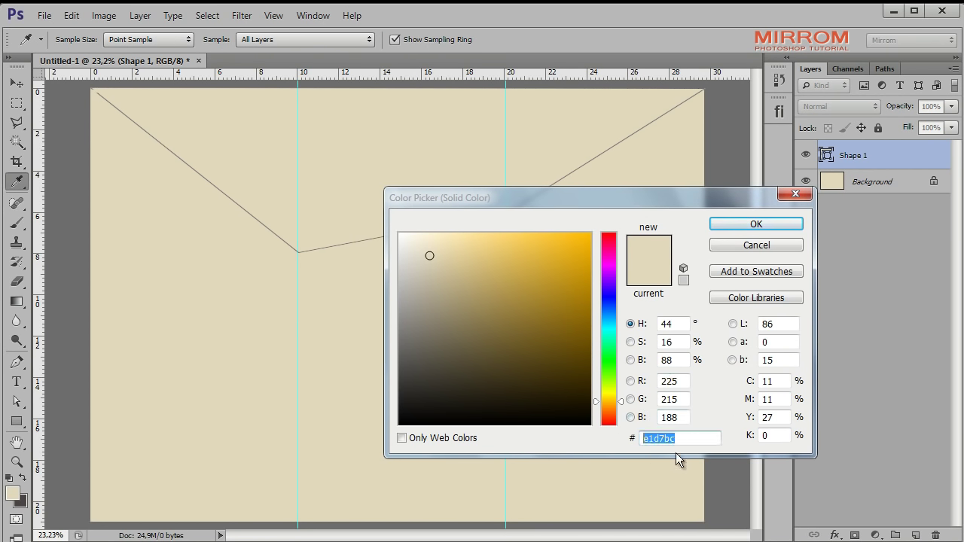
text(e8)
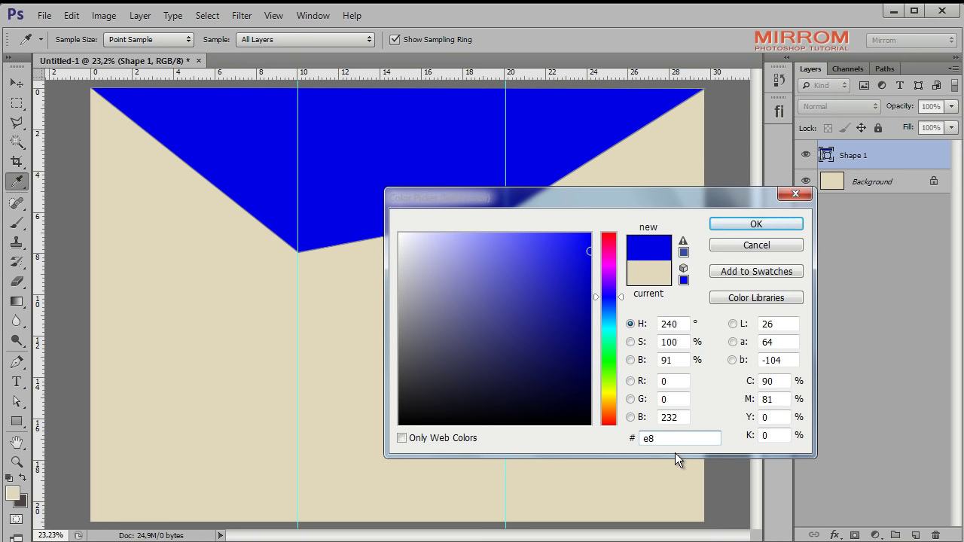
text(632)
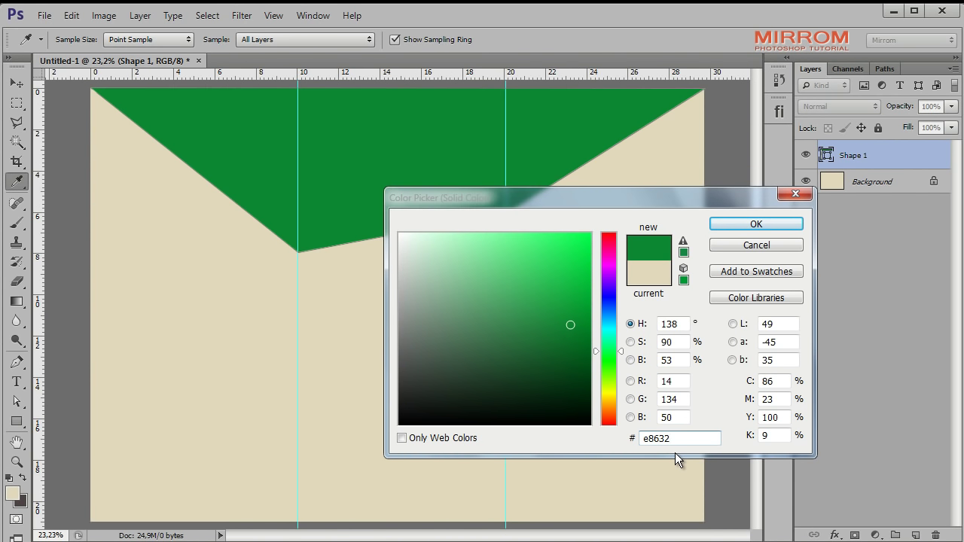
text(a)
drag(691, 436, 594, 437)
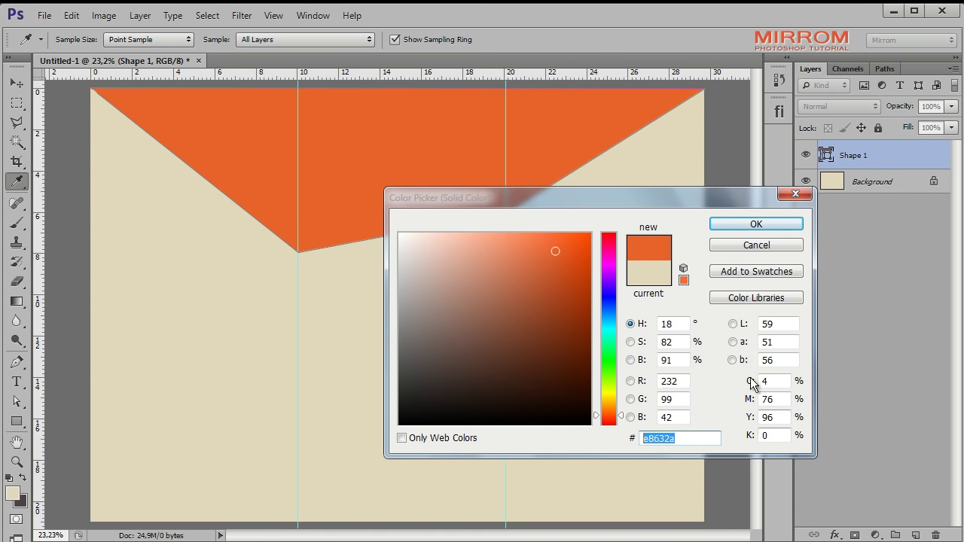
click(720, 226)
key(v)
key(ctrl+j)
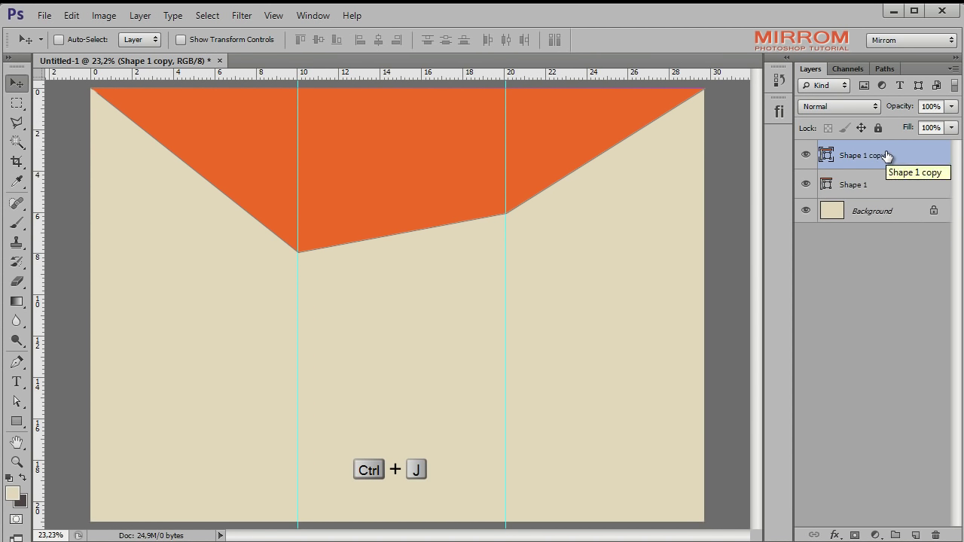
Recolour Shape 1 copy to dark 4d4344 and flip its path vertically and horizontally.
double_click(825, 155)
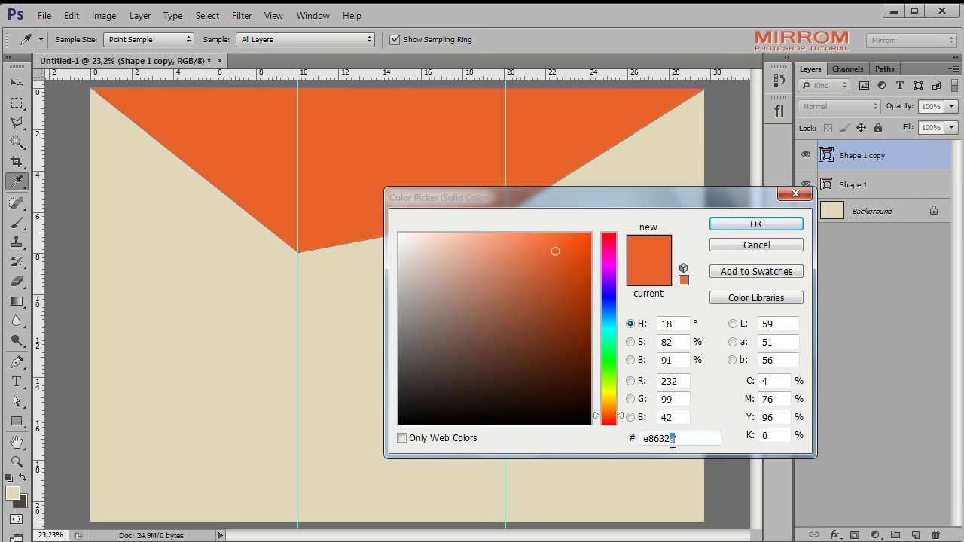
text(4)
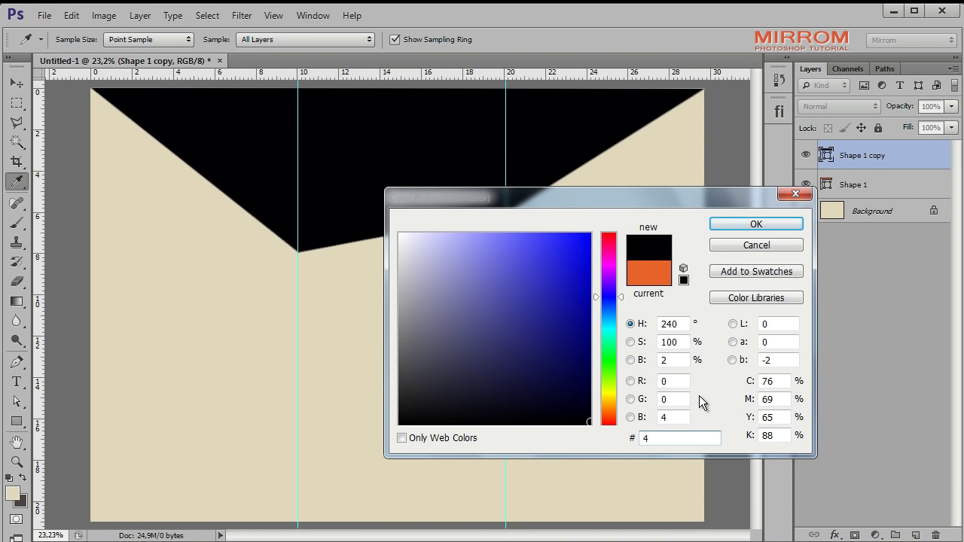
text(d43)
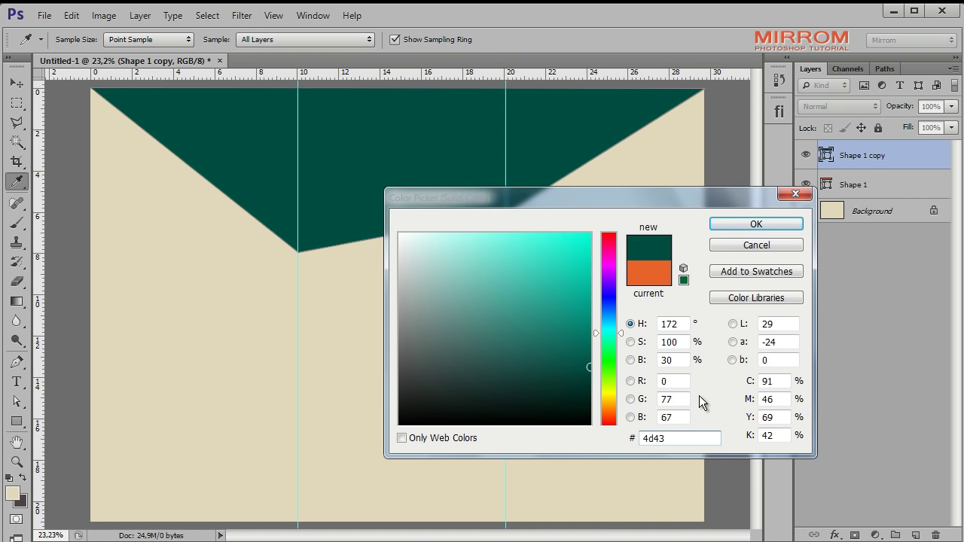
text(44)
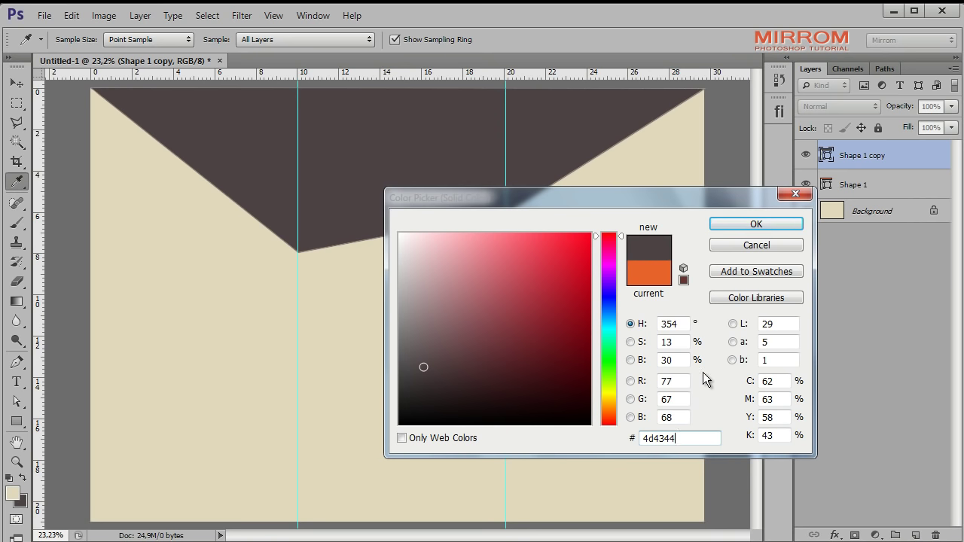
click(729, 223)
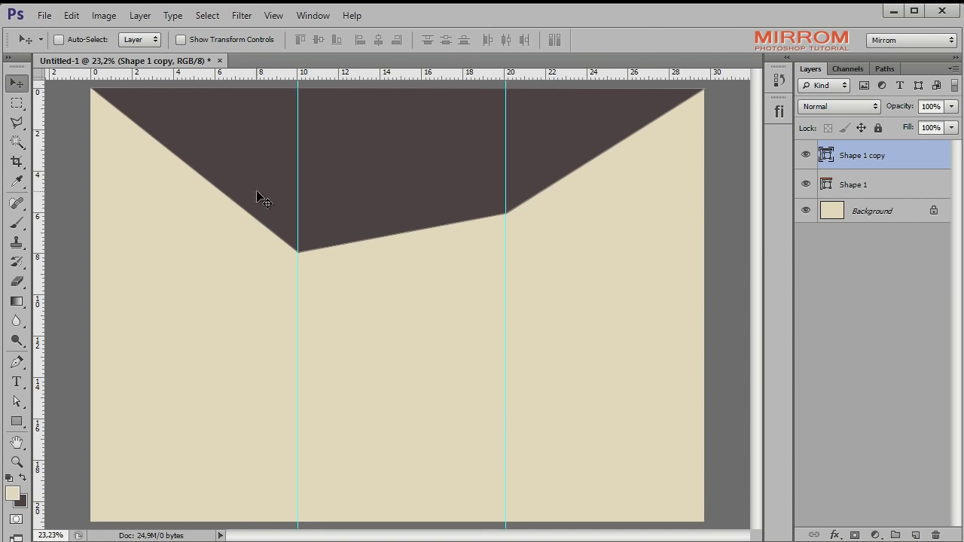
click(70, 15)
mouse_move(103, 323)
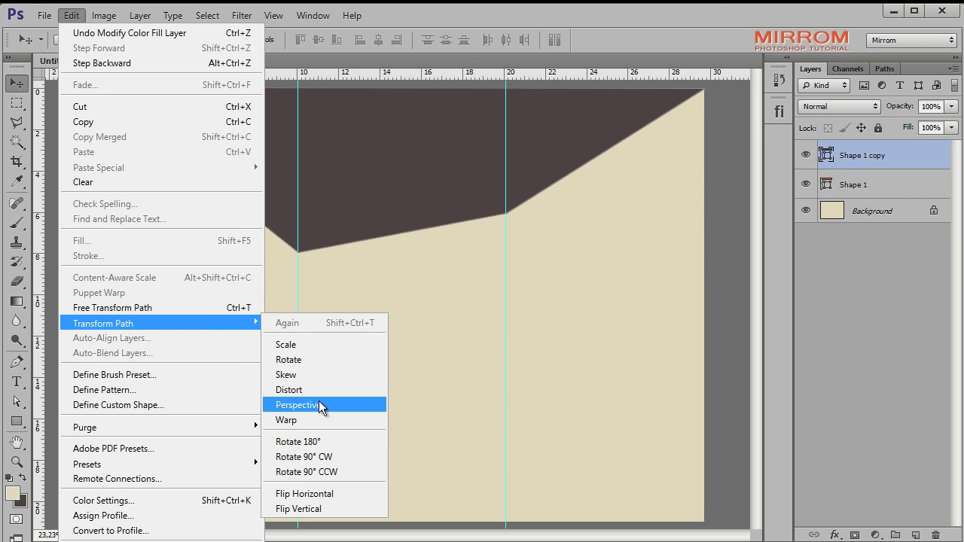
click(368, 510)
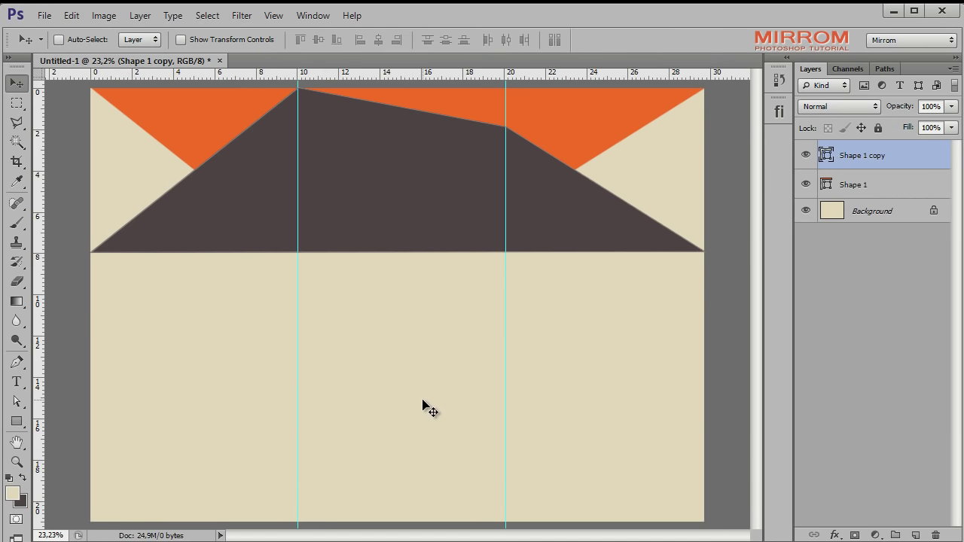
click(71, 15)
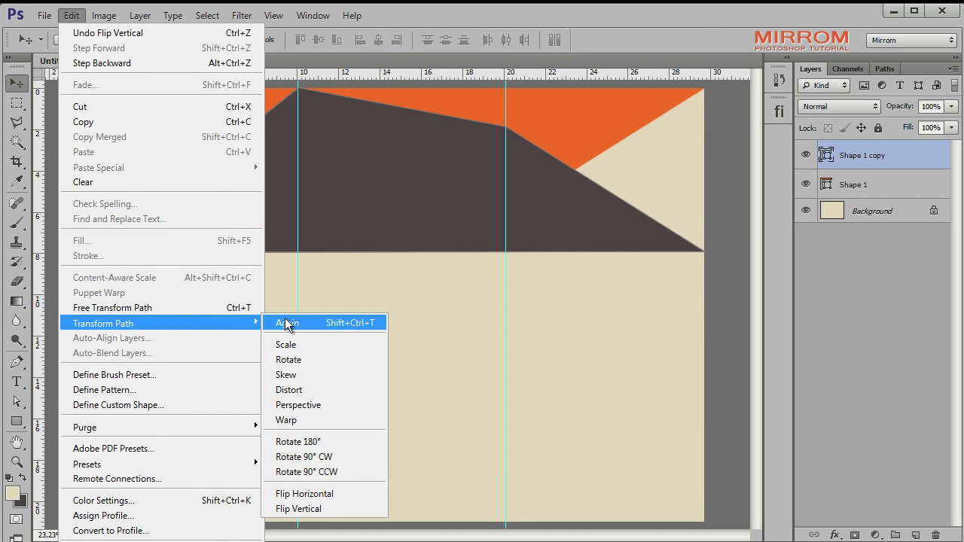
click(344, 493)
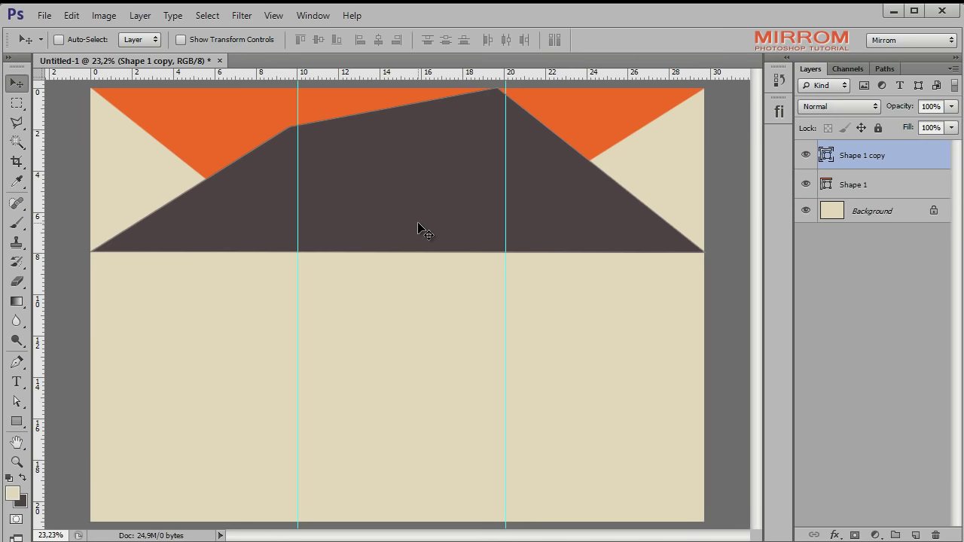
Move the dark shape down to the canvas bottom edge and nudge it into place.
mouse_move(419, 226)
mouse_down()
mouse_move(415, 493)
mouse_move(415, 483)
mouse_up()
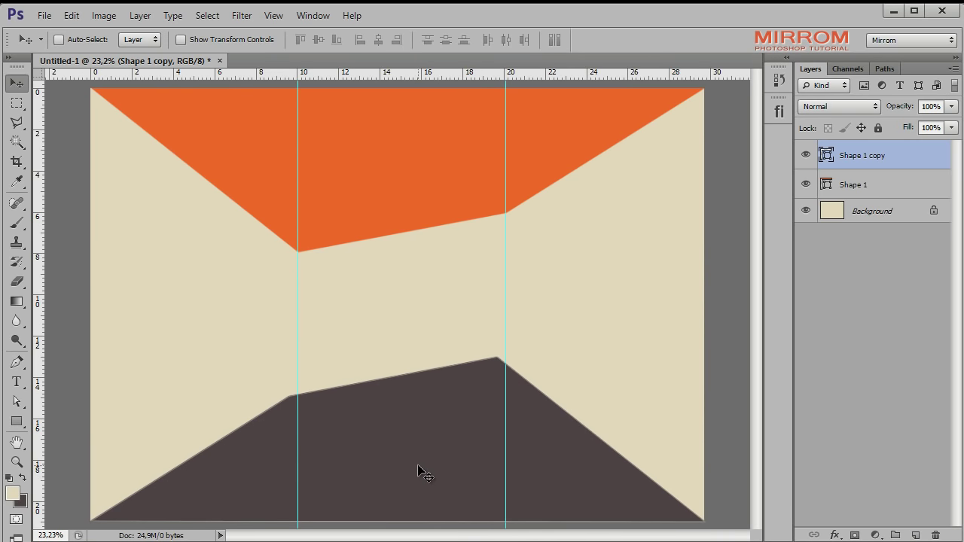
key(shift+Right)
key(shift+Right)
key(shift+Right)
key(shift+Right)
key(shift+Right)
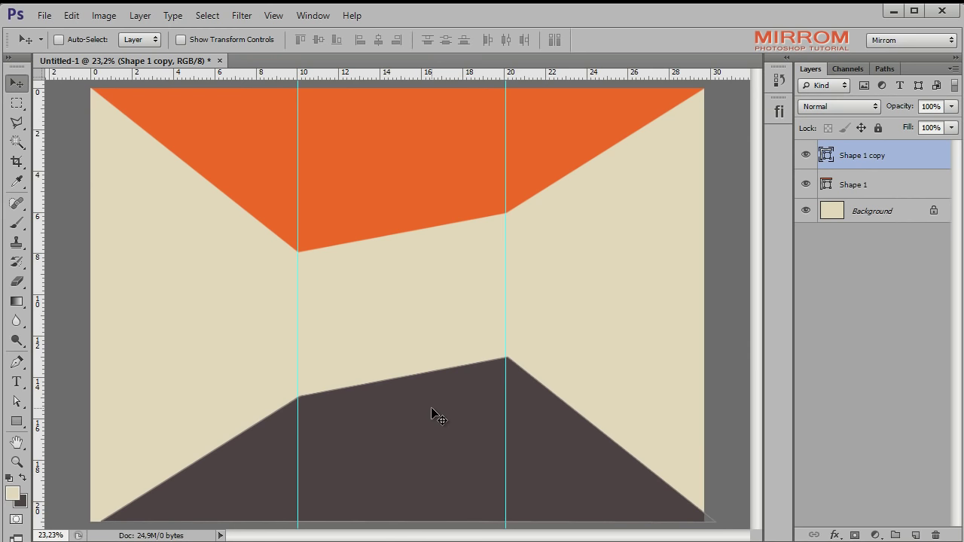
key(Down)
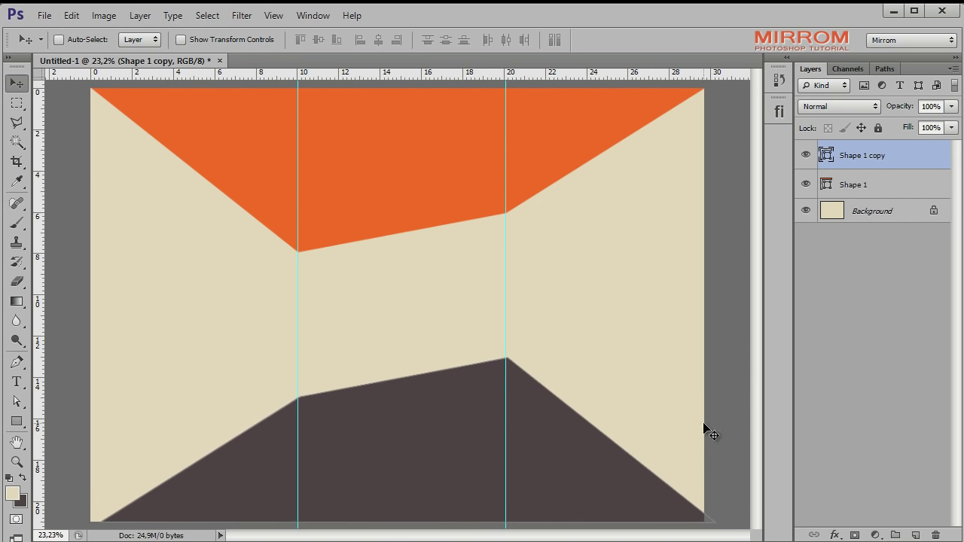
click(864, 391)
click(912, 167)
key(Down)
click(868, 303)
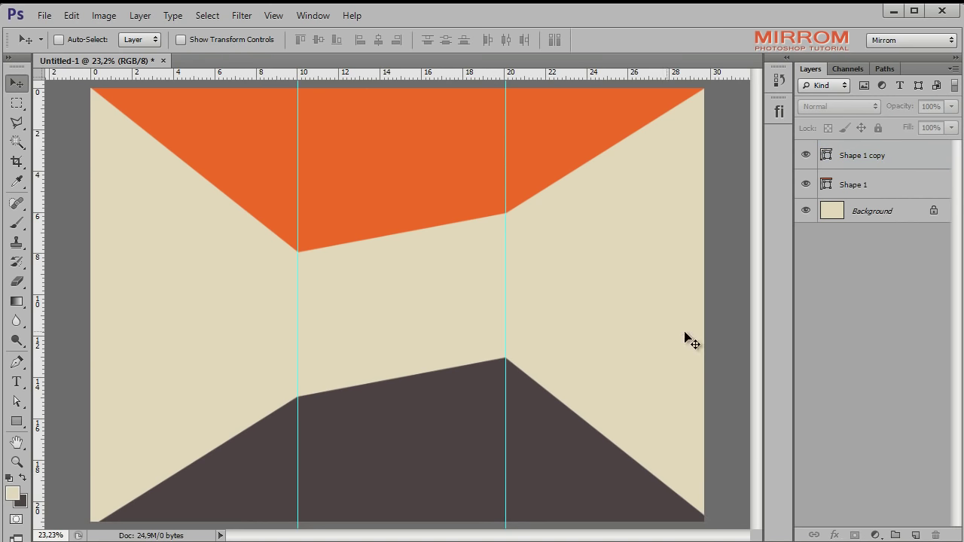
Load Shape 1 as a selection, add empty Layer 1, and set foreground colour to 211c1d.
click(875, 185)
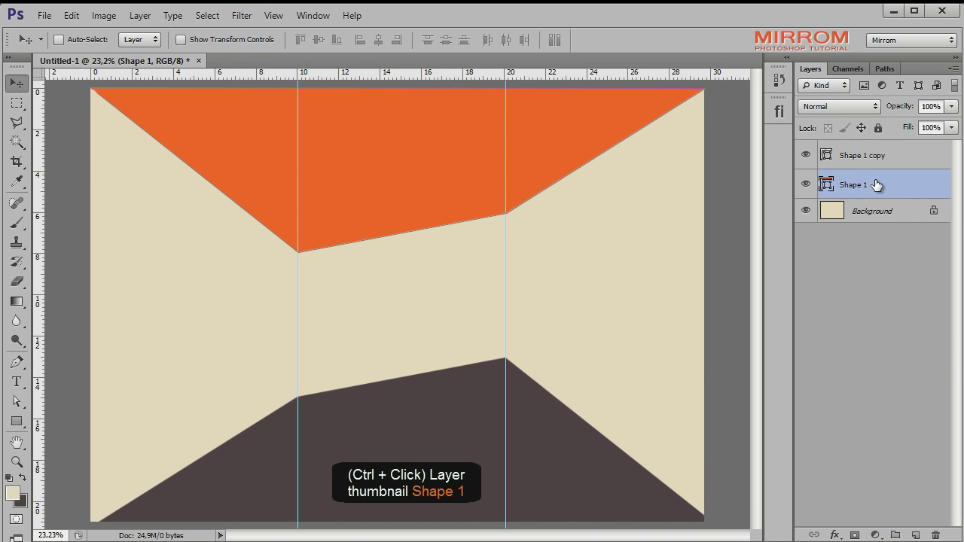
ctrl+click(828, 187)
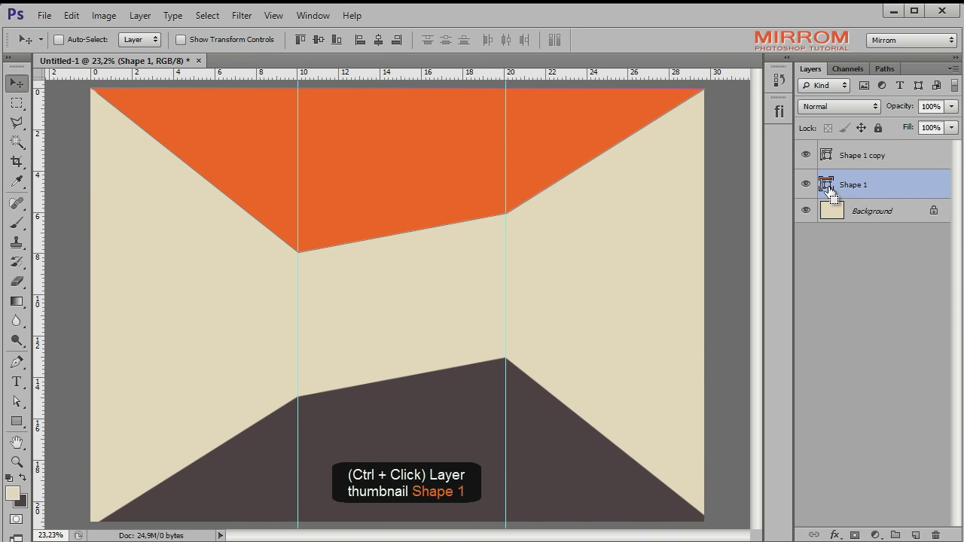
click(915, 534)
key(x)
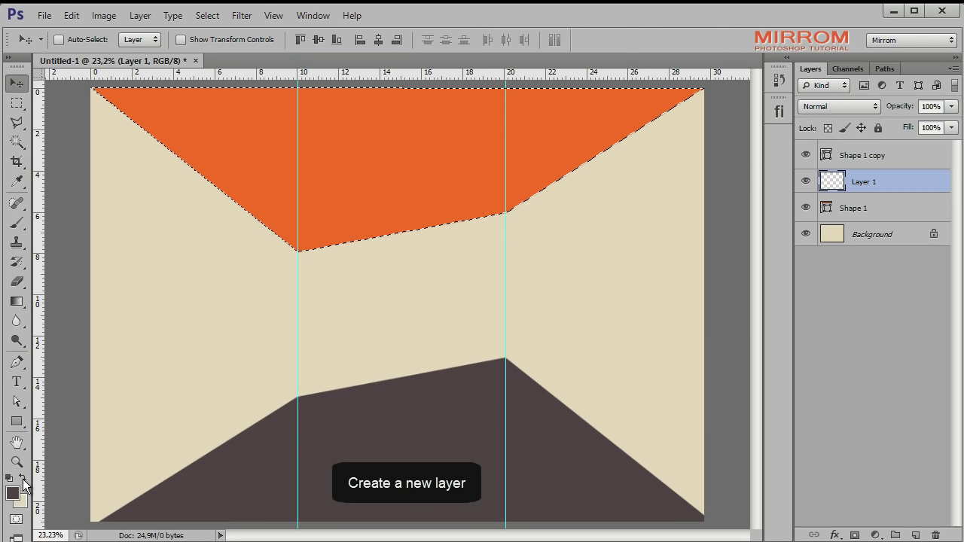
click(11, 494)
drag(428, 369, 425, 400)
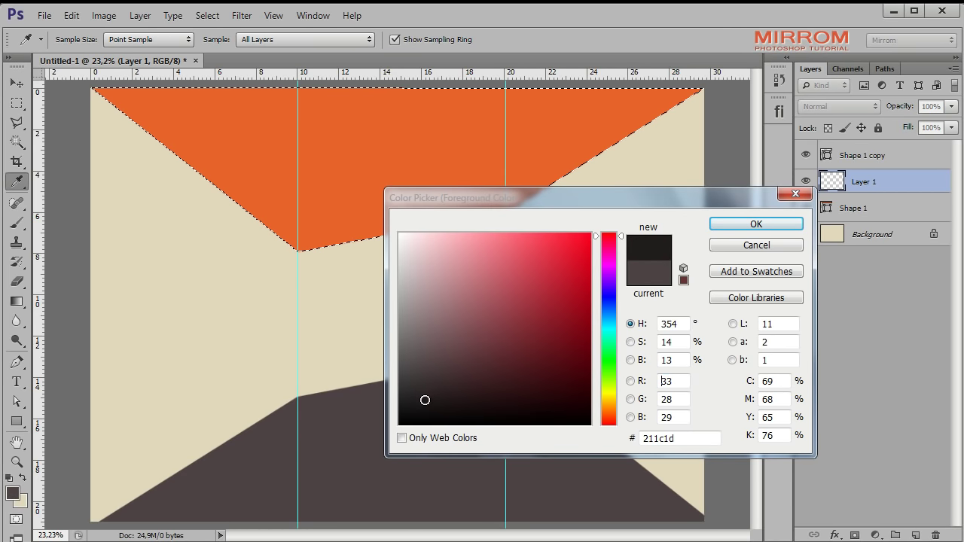
click(749, 225)
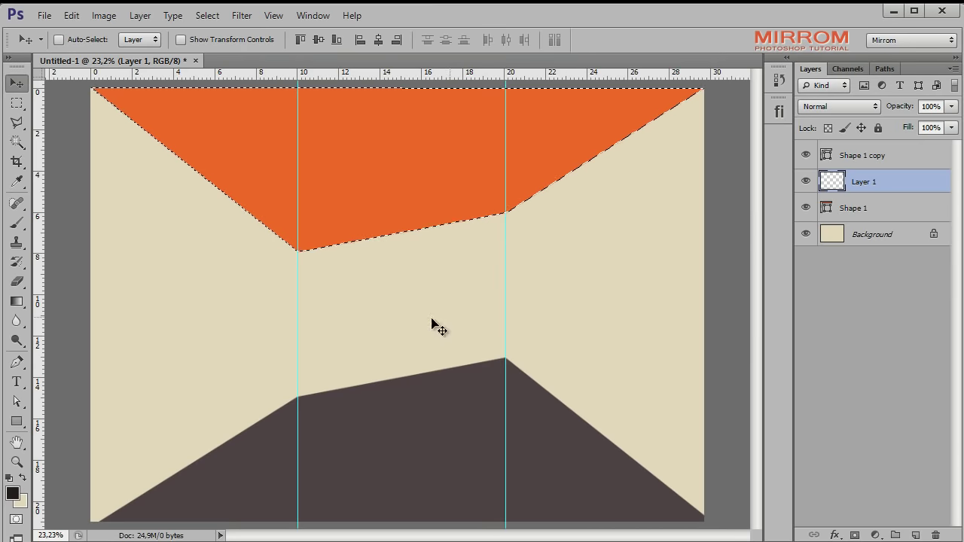
Load the dust particle brushes and paint dark specks with the 2500 px brush over the orange selection.
click(16, 222)
click(78, 39)
click(197, 65)
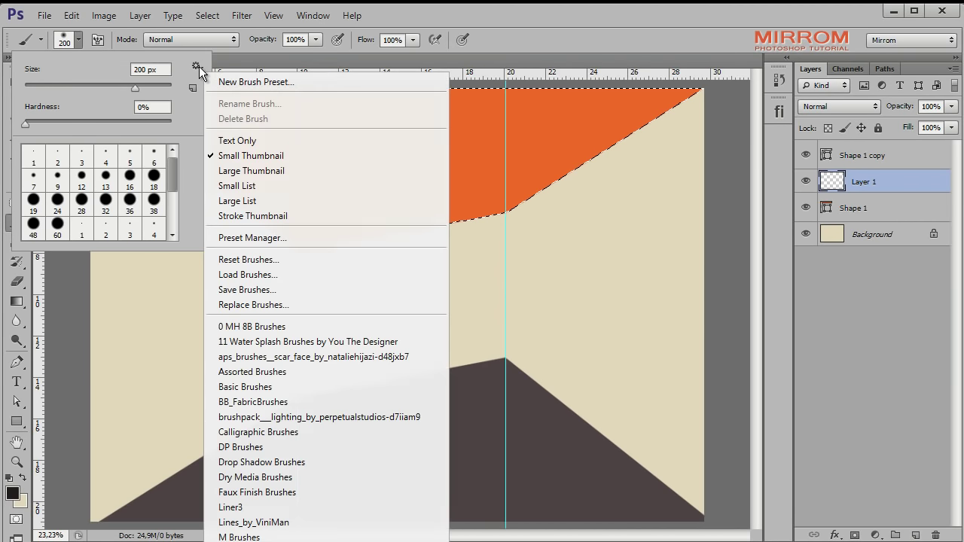
click(424, 231)
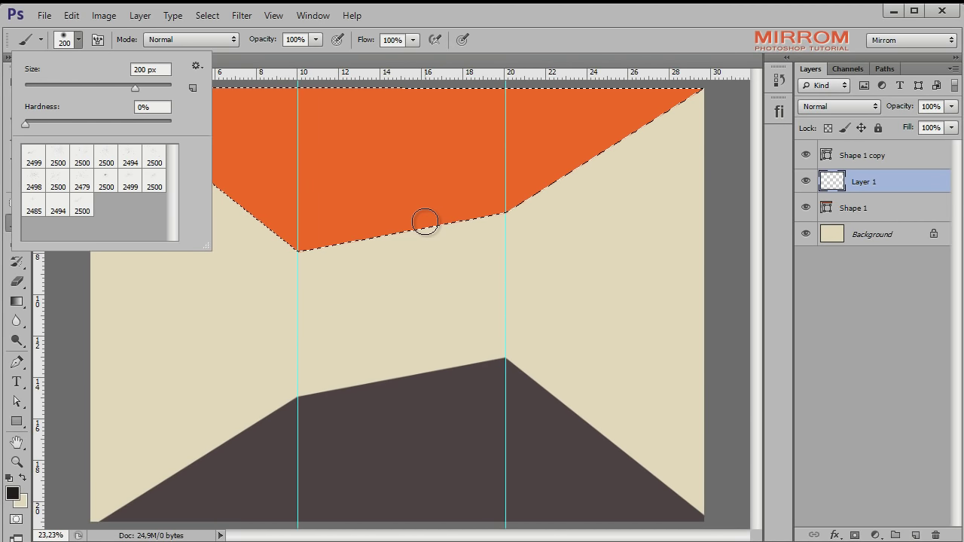
click(58, 157)
key(Return)
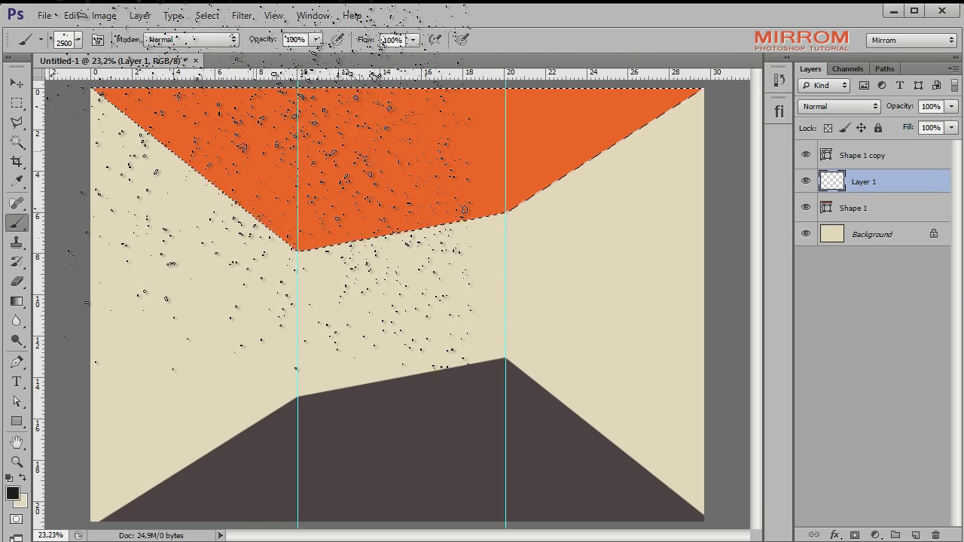
drag(271, 226, 678, 286)
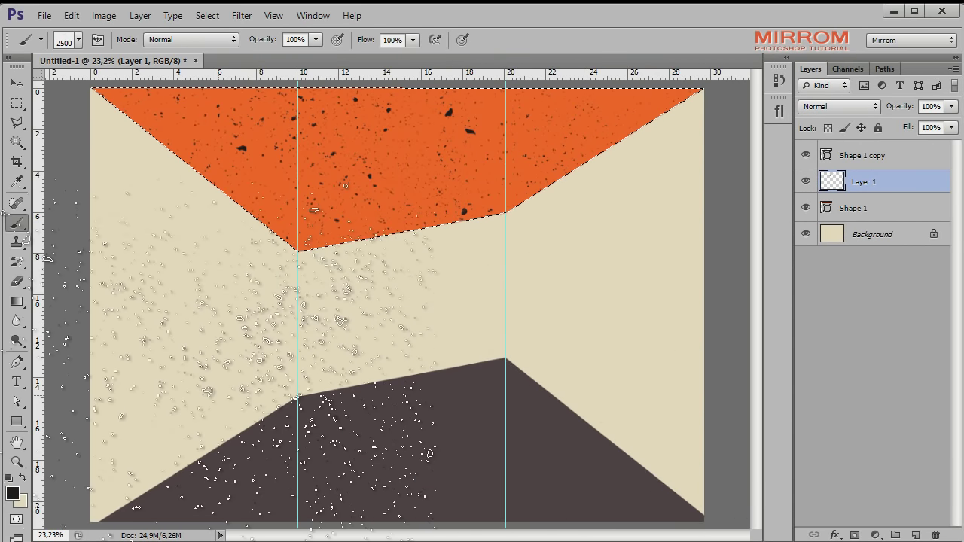
key(bracketleft)
key(bracketleft)
key(bracketleft)
key(bracketleft)
key(bracketleft)
key(bracketleft)
key(bracketleft)
key(bracketleft)
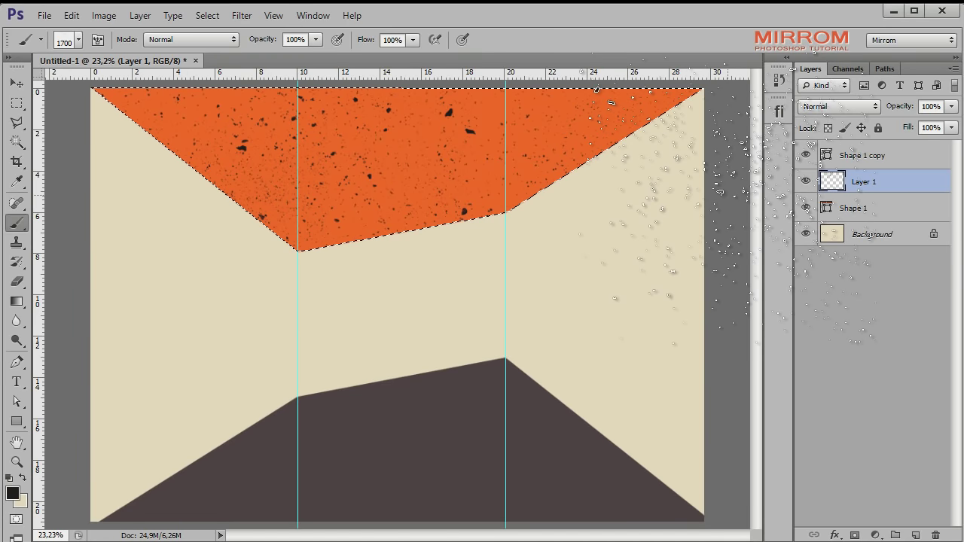
Deselect and set Layer 1 to Multiply at 23% opacity.
key(v)
key(ctrl+d)
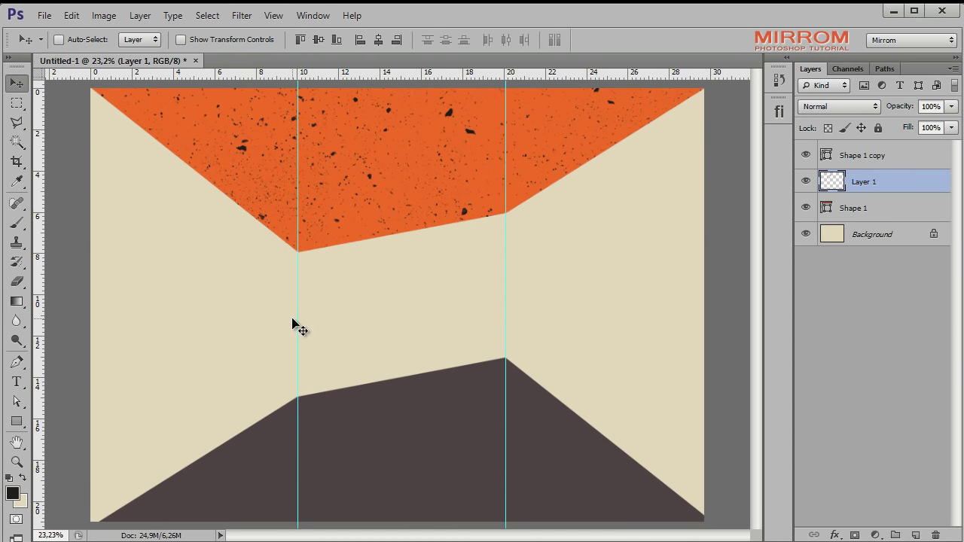
mouse_move(896, 106)
mouse_down()
mouse_move(881, 124)
mouse_move(865, 121)
mouse_move(903, 108)
mouse_up()
click(851, 107)
click(830, 170)
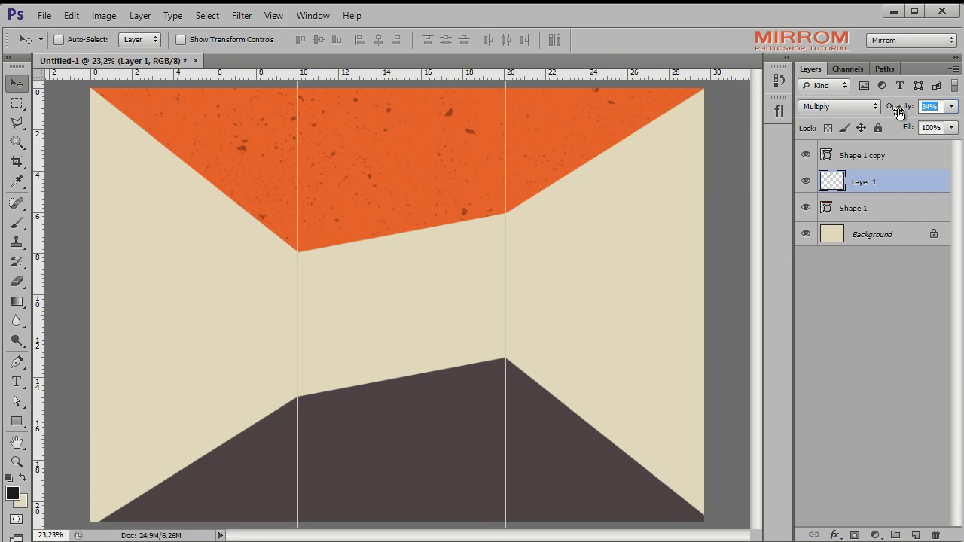
key(Return)
drag(905, 109, 896, 110)
key(Return)
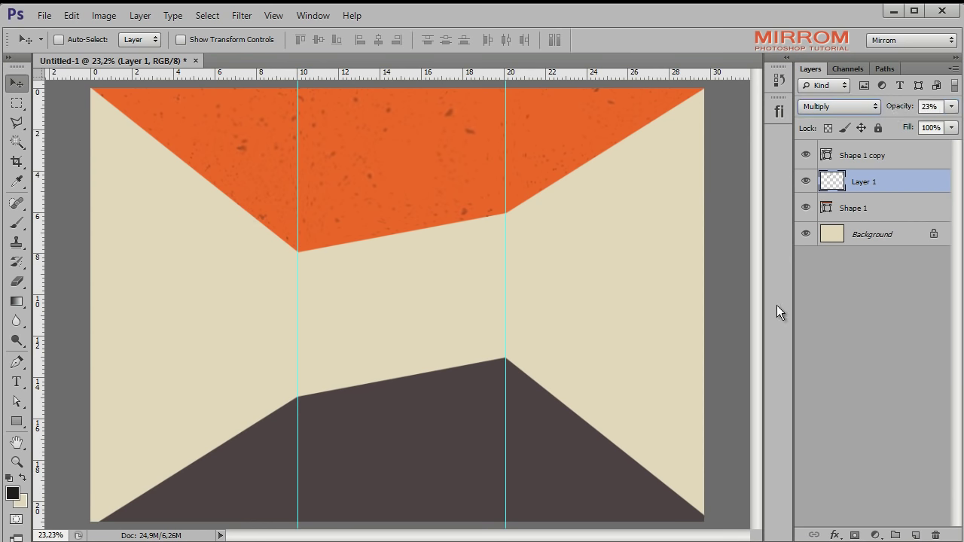
Load the dark bottom shape as a selection, add Layer 2, and paint dust specks over it.
ctrl+click(828, 155)
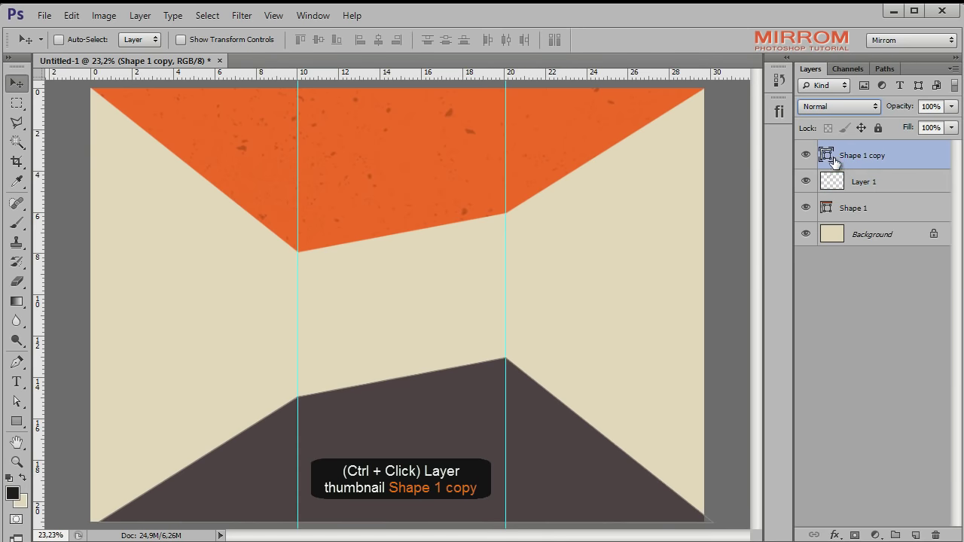
click(914, 534)
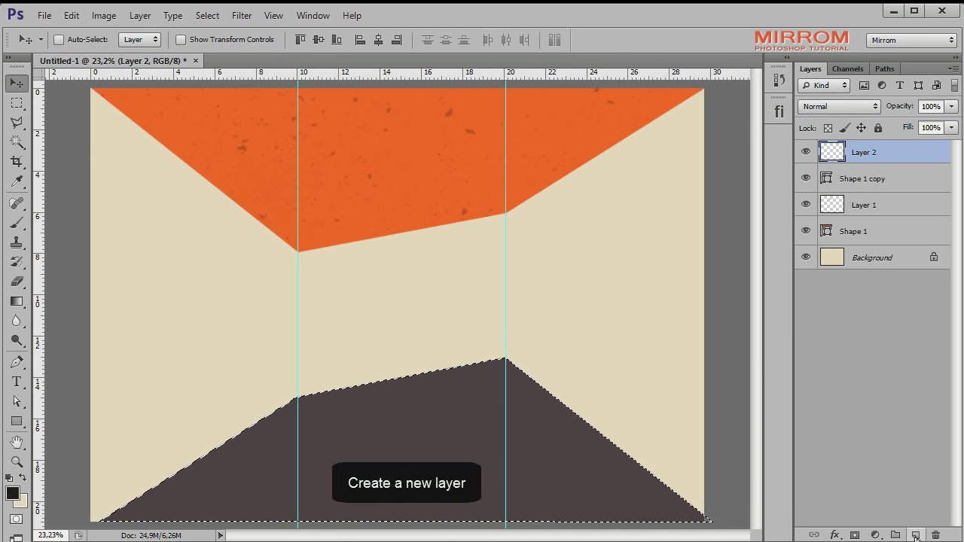
click(17, 223)
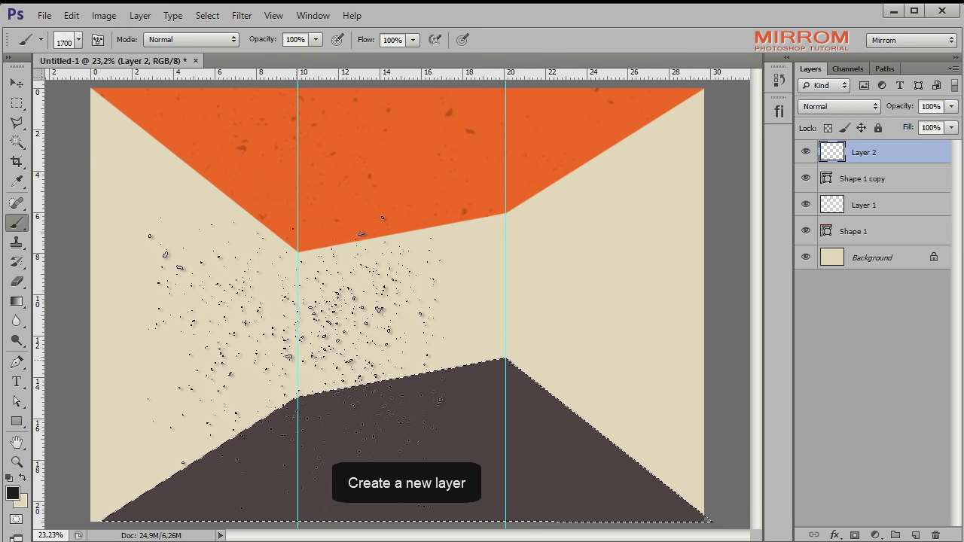
drag(252, 317, 348, 368)
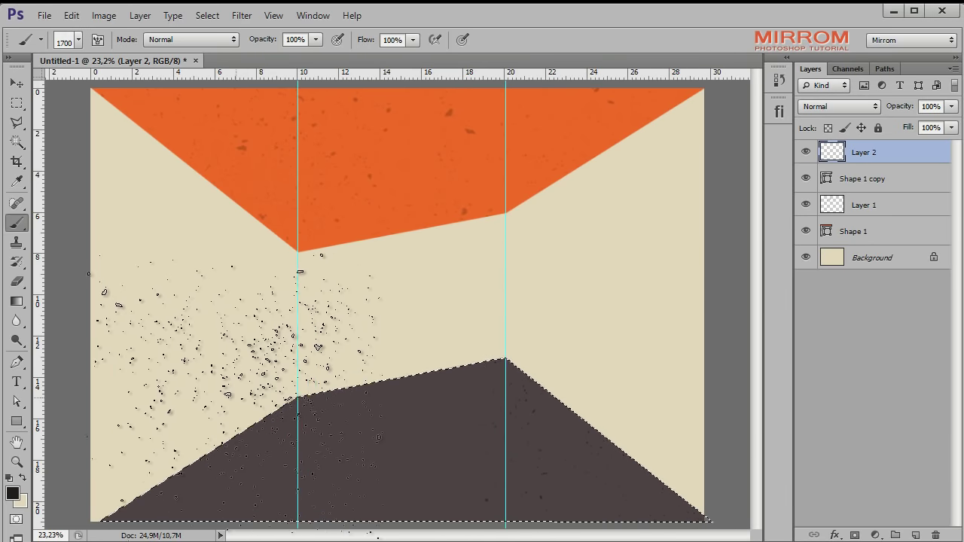
key(bracketright)
key(bracketright)
key(bracketright)
key(bracketright)
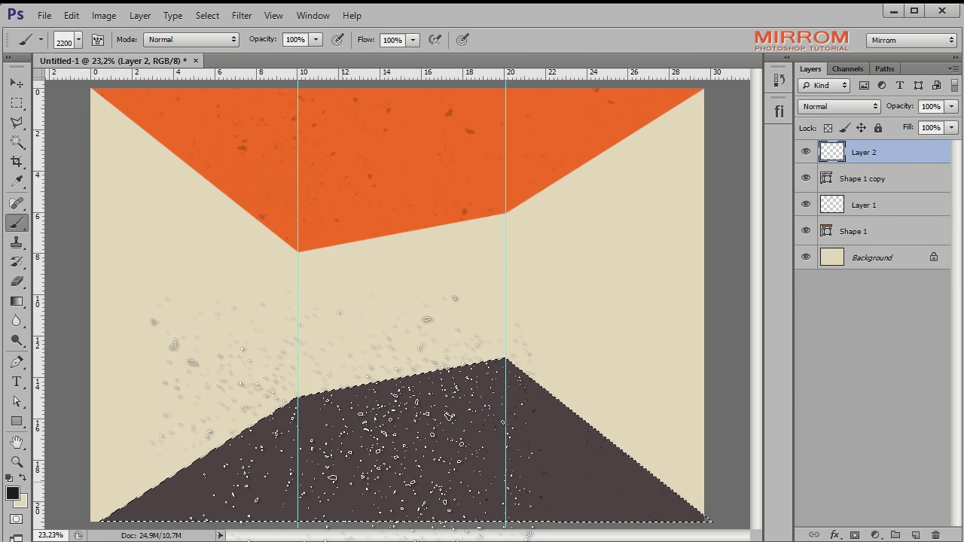
key(bracketright)
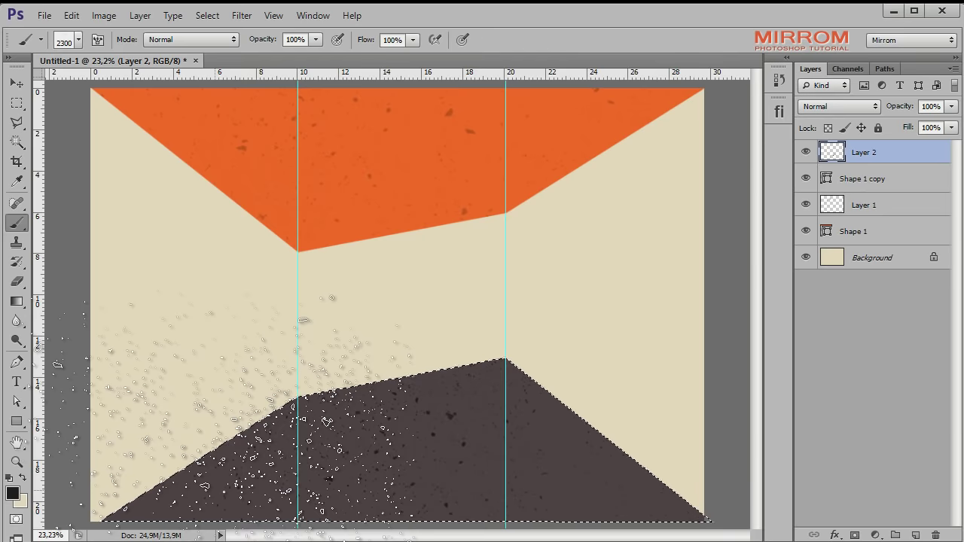
drag(338, 410, 233, 271)
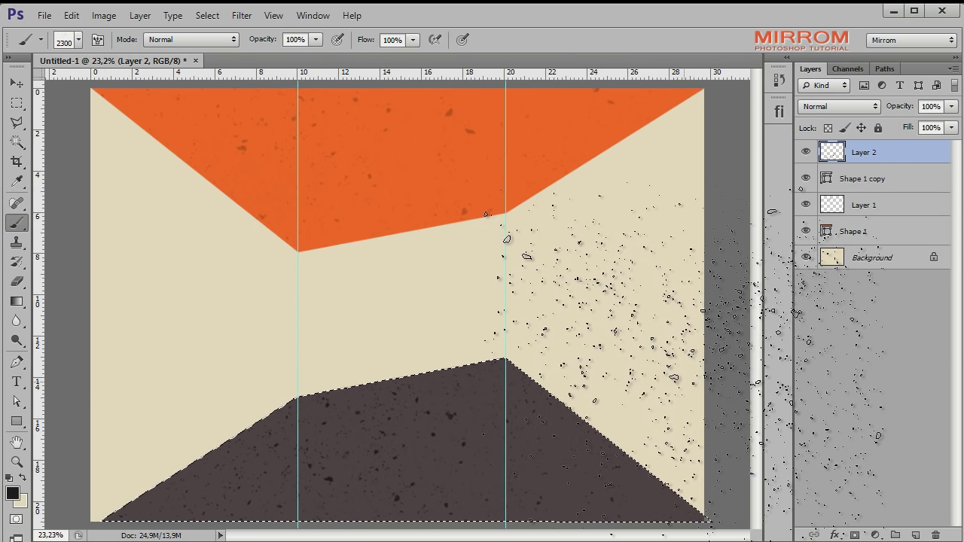
key(bracketleft)
key(bracketleft)
key(bracketleft)
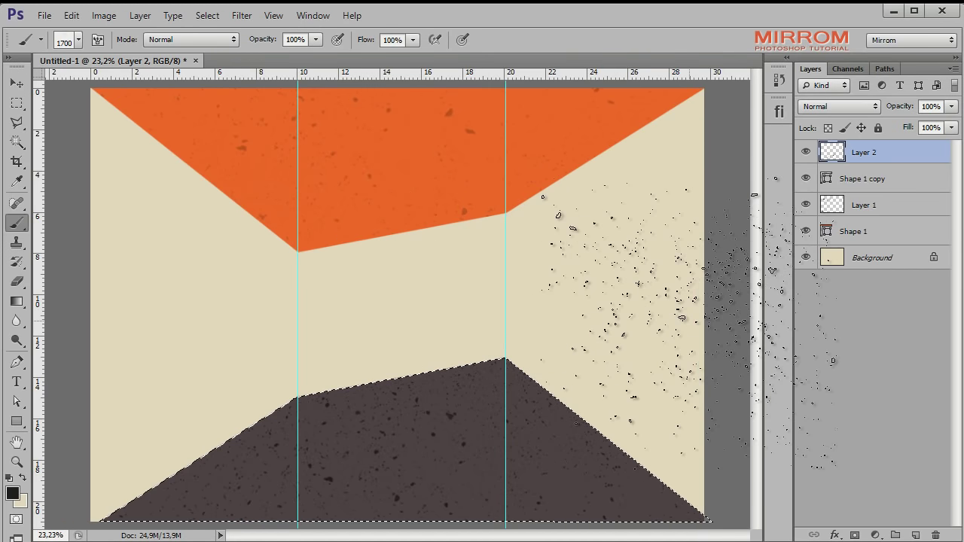
Deselect and set Layer 2 to Multiply, lowering its opacity from 39% to 33%.
key(v)
key(ctrl+d)
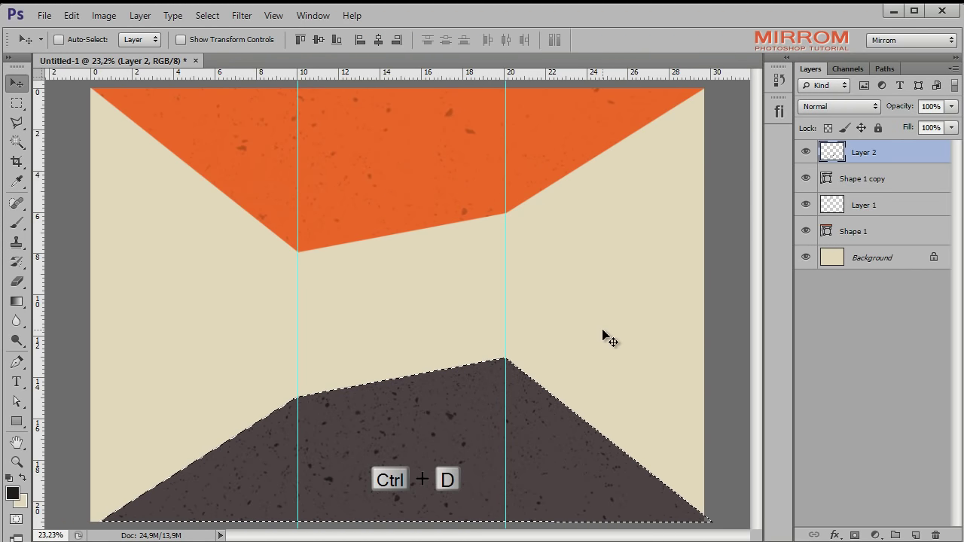
click(862, 106)
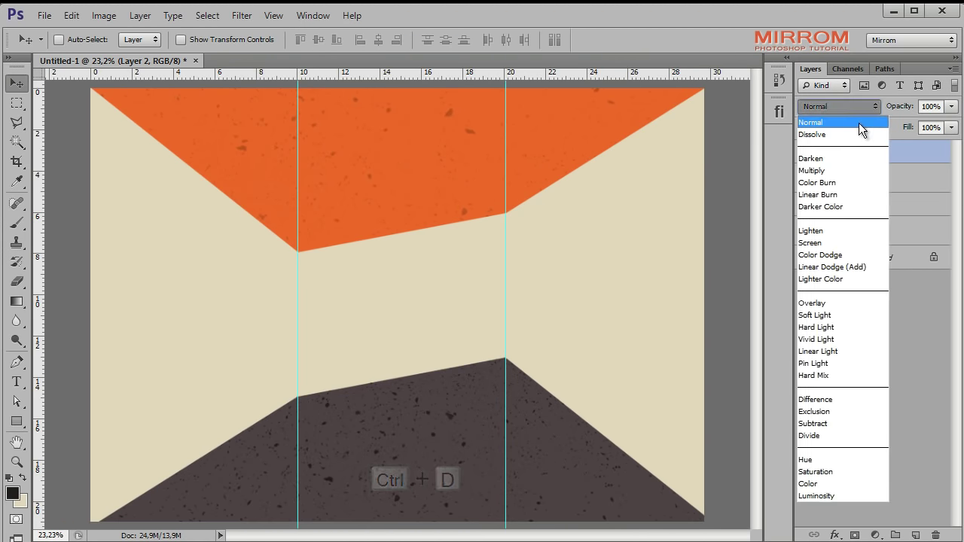
click(881, 169)
drag(903, 108, 889, 111)
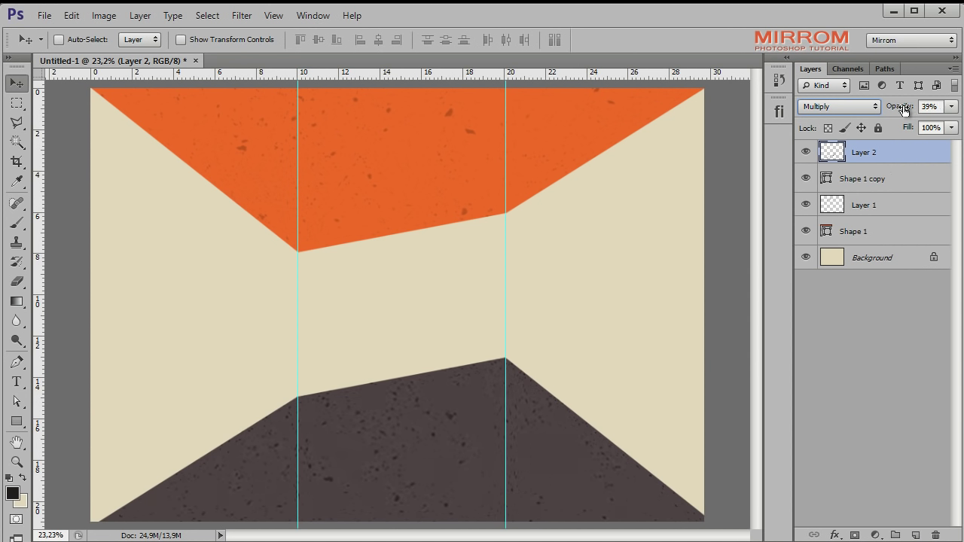
drag(902, 112, 899, 113)
click(874, 309)
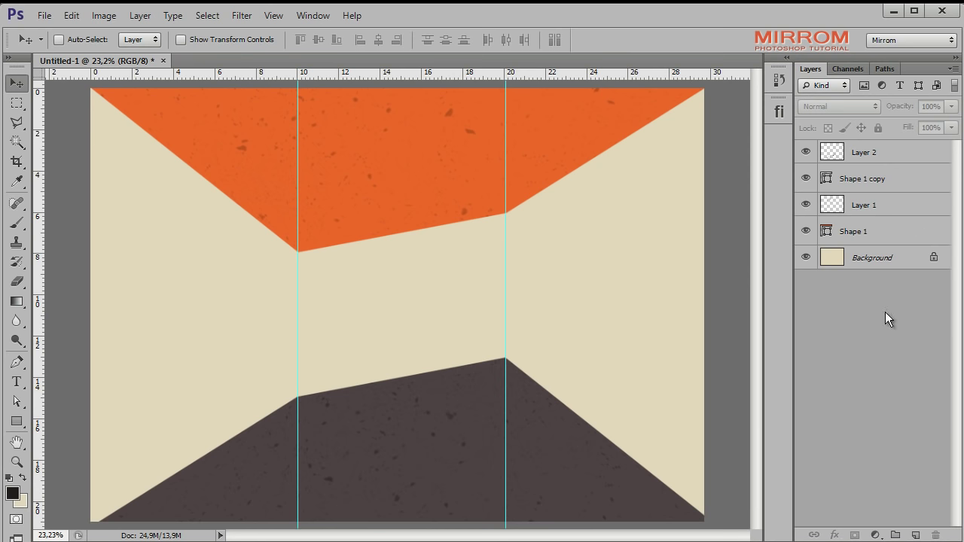
Select Layer 2 and sample the bottom shape's dark brown as the foreground colour.
click(902, 178)
click(906, 155)
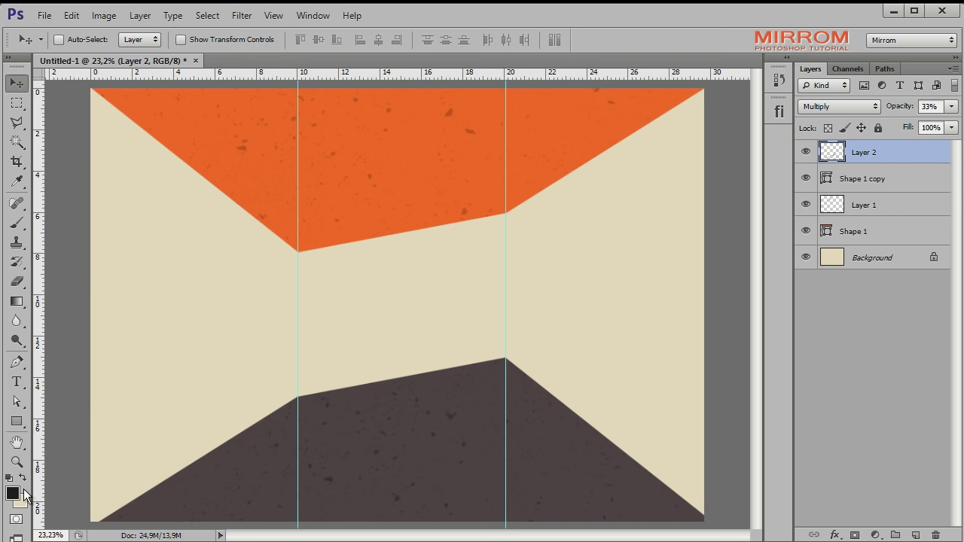
click(12, 493)
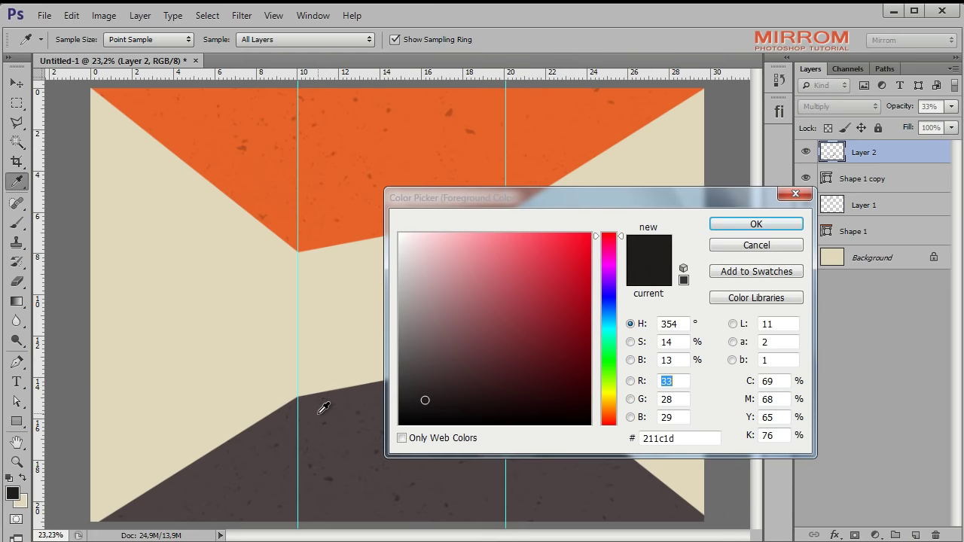
click(323, 407)
click(756, 223)
Draw Rectangle 1 over the lower right panel, rasterize it, and load its pixels as a selection.
key(u)
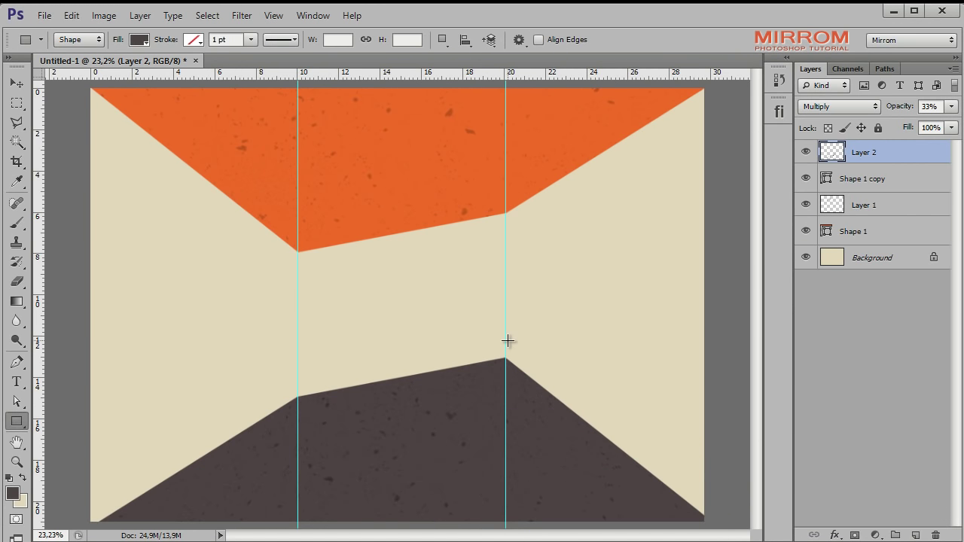
drag(506, 248, 701, 485)
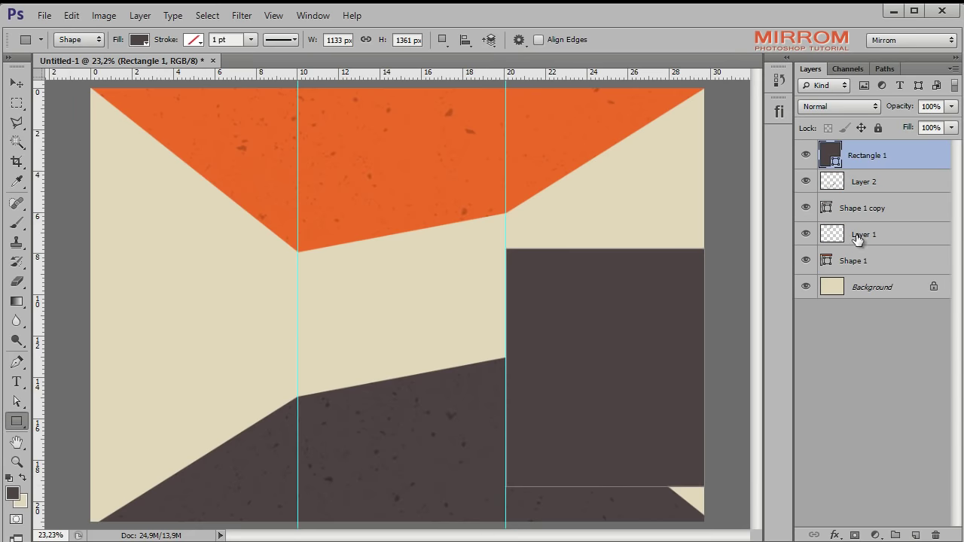
right_click(923, 153)
click(872, 256)
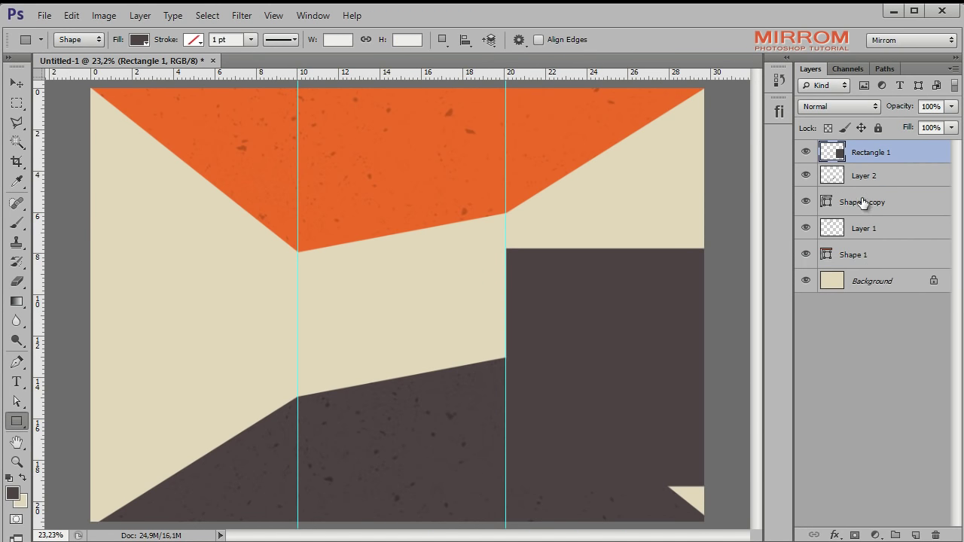
ctrl+click(840, 155)
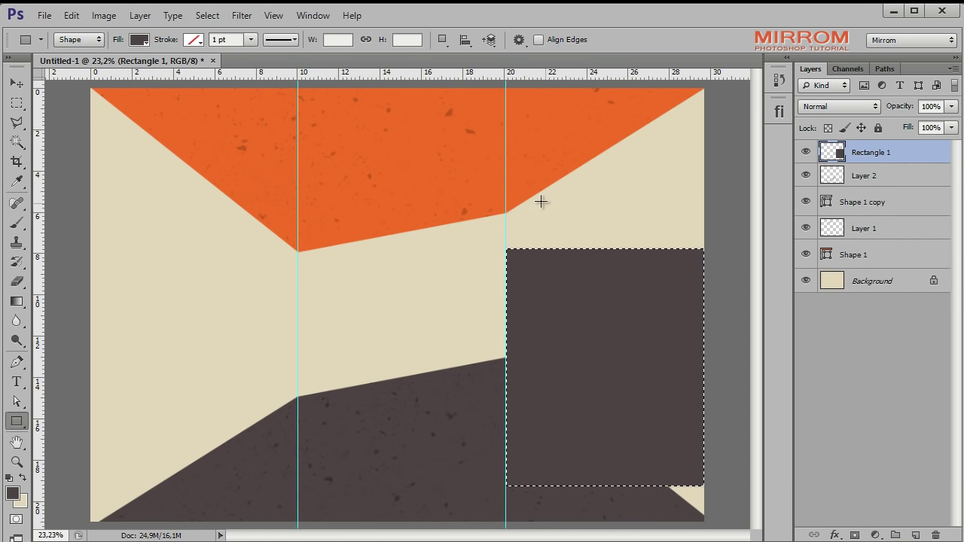
Contract the rectangle selection by 8, then by a further 1.
click(207, 15)
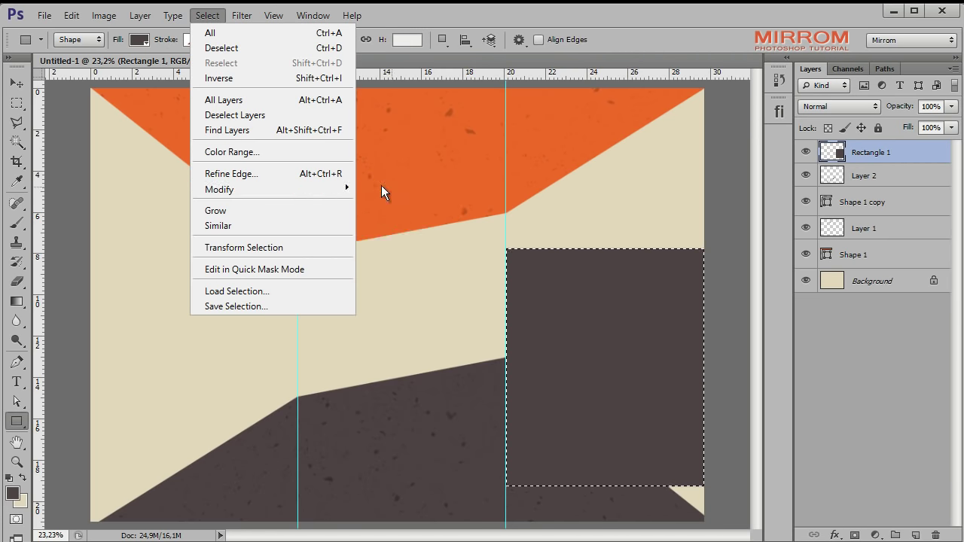
click(397, 232)
text(8)
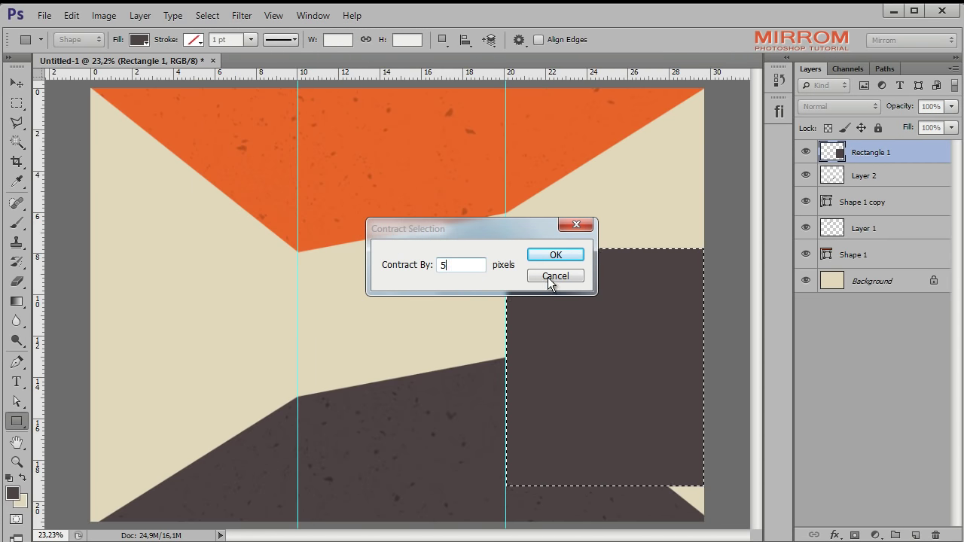
click(549, 258)
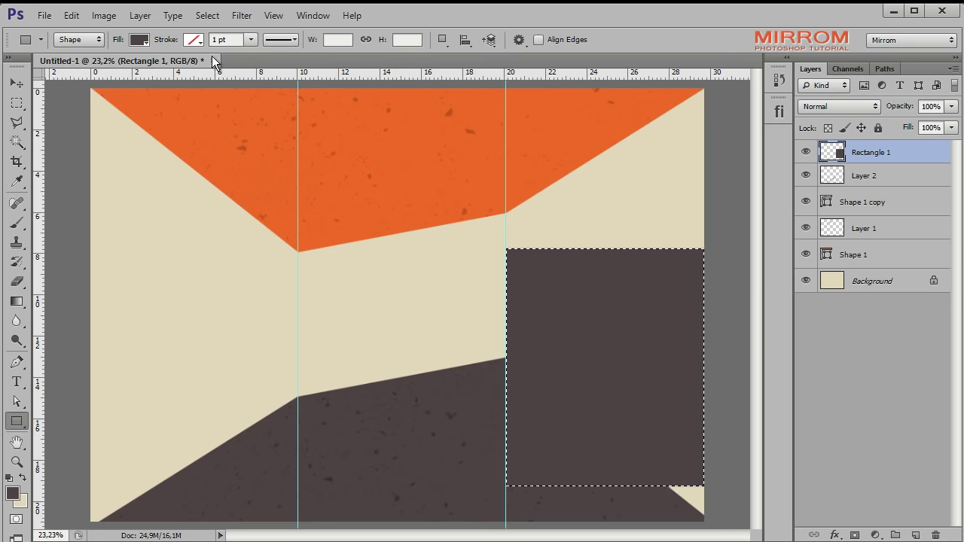
click(207, 16)
click(402, 231)
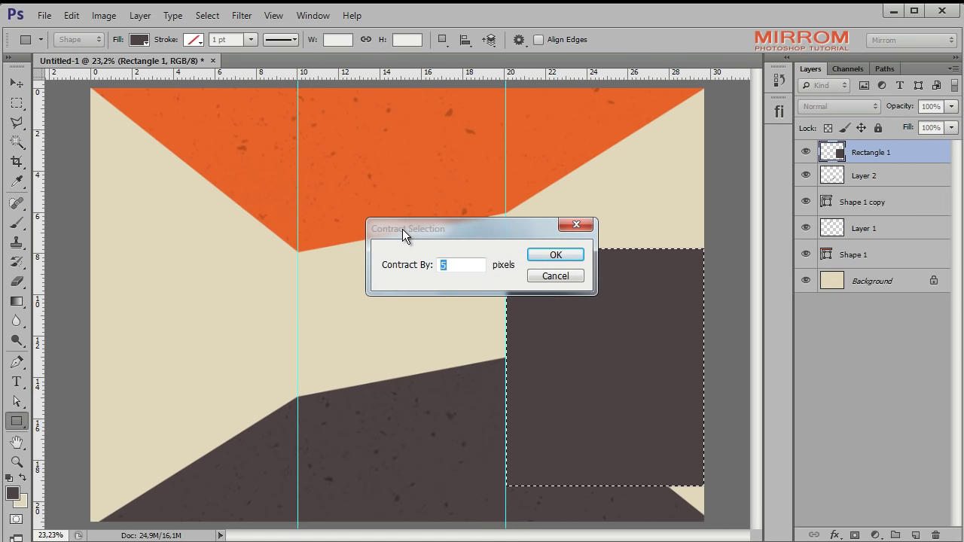
text(1)
click(549, 255)
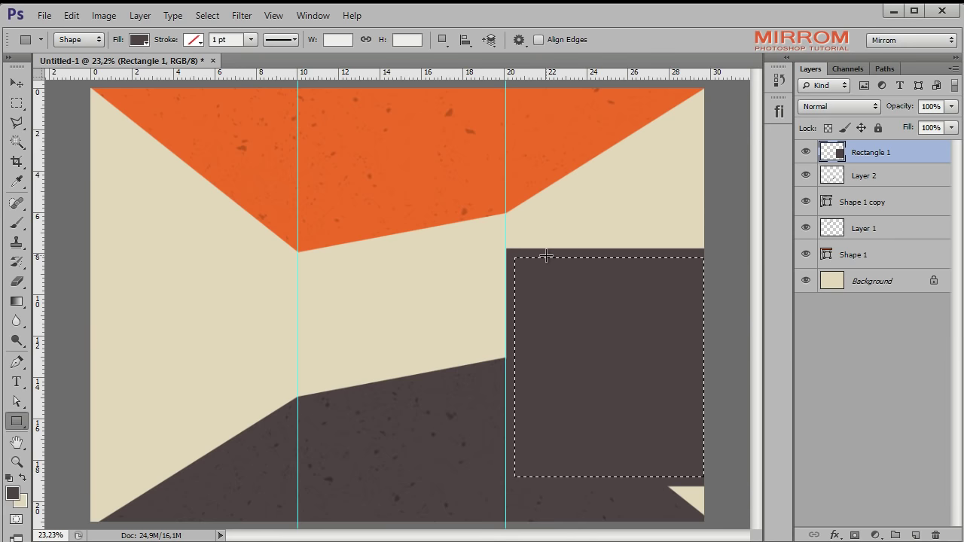
Delete the interior and bottom strip to leave a top-left bracket, nudge it down, and duplicate it.
key(Delete)
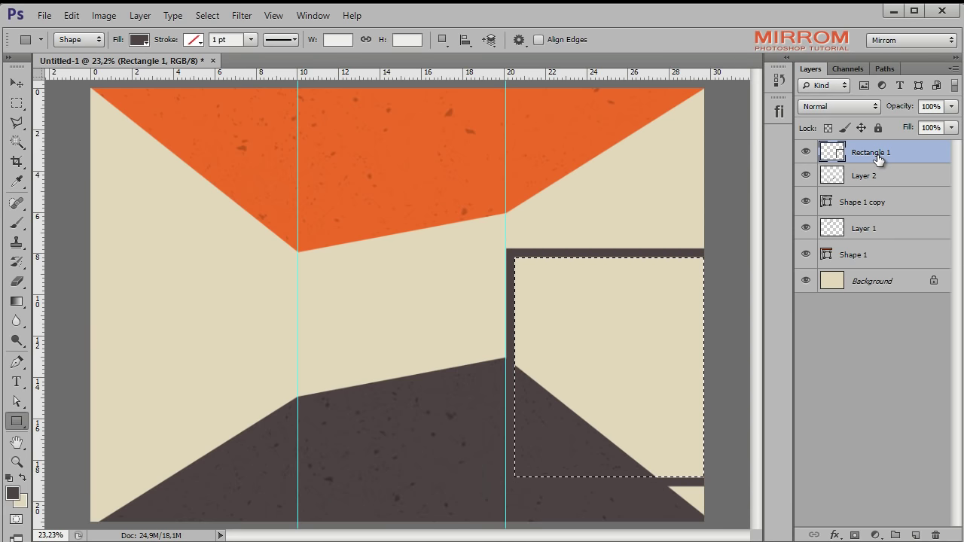
key(shift+Down)
key(shift+Down)
key(shift+Down)
key(shift+Down)
key(shift+Down)
key(shift+Down)
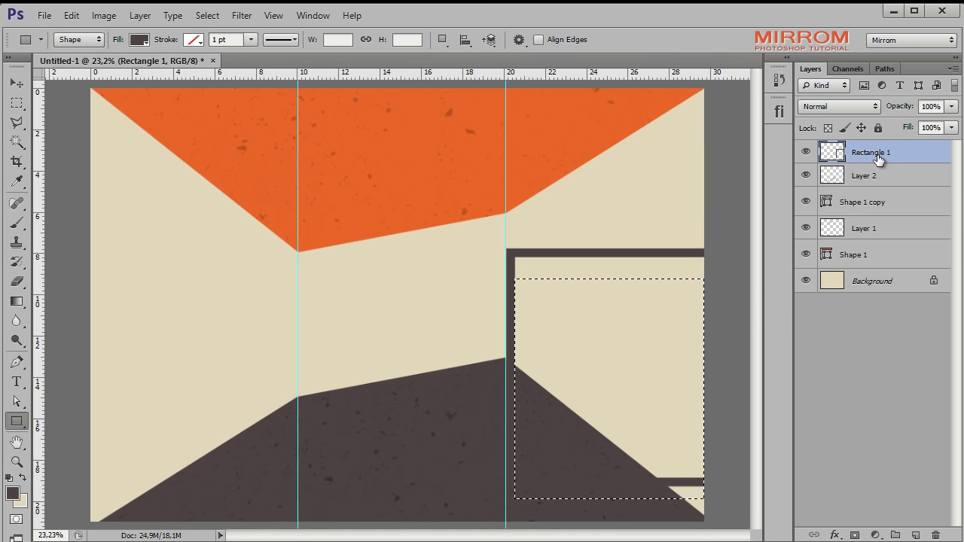
key(Delete)
key(ctrl+d)
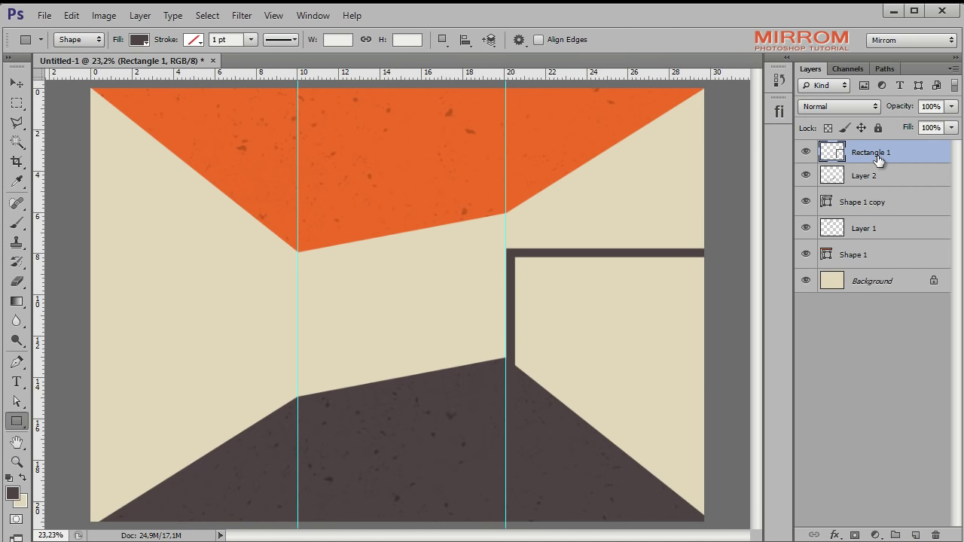
key(v)
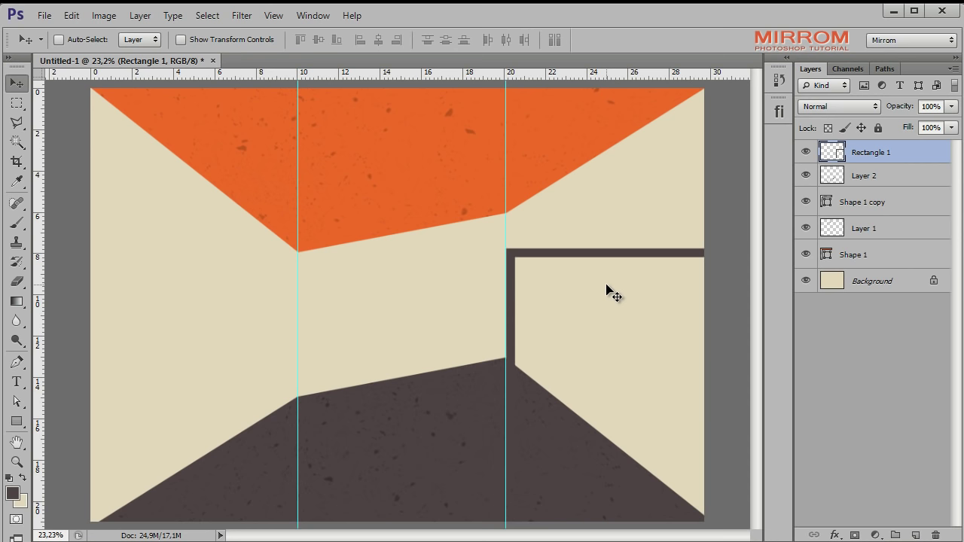
key(shift+Down)
key(shift+Down)
key(shift+Down)
key(shift+Down)
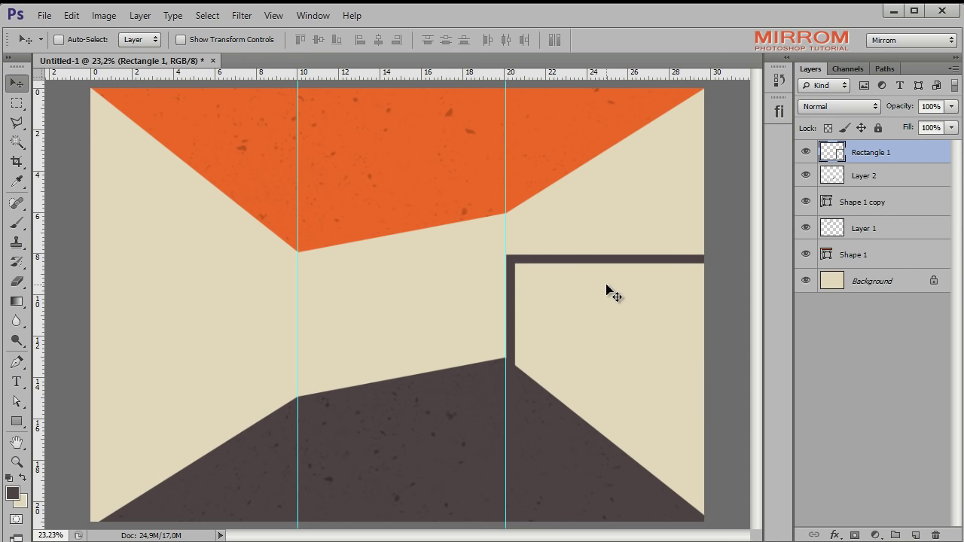
key(ctrl+j)
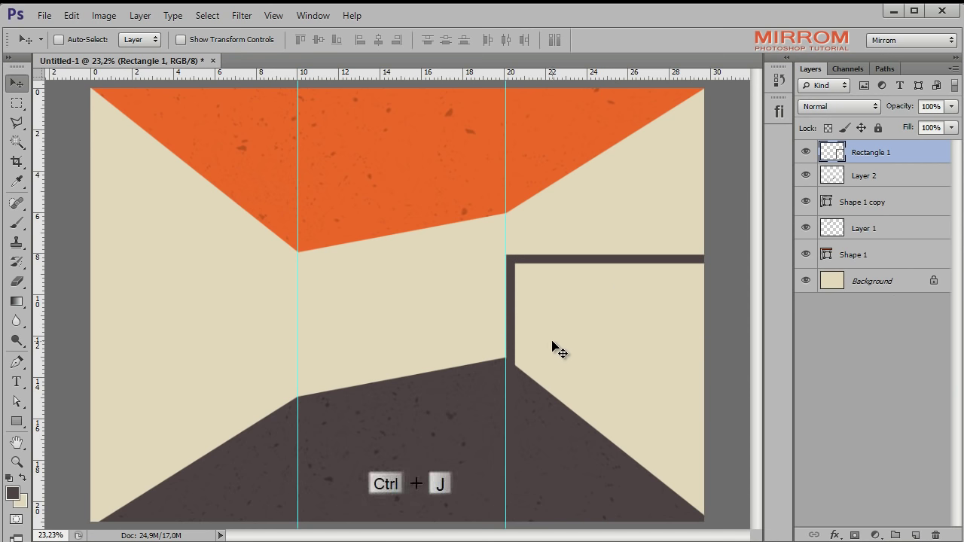
Flip the bracket copy vertically and move it up above the original.
click(70, 15)
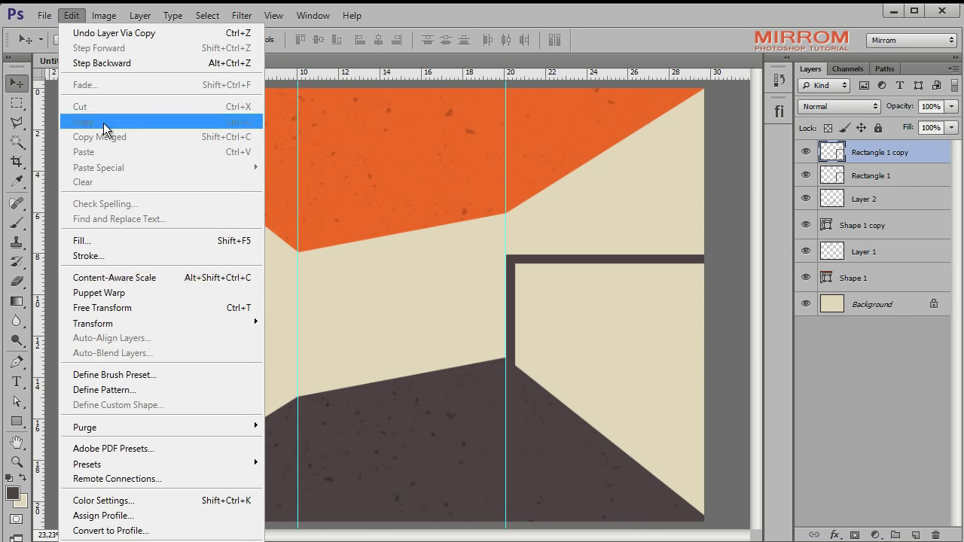
click(355, 507)
mouse_move(613, 395)
mouse_down()
mouse_move(640, 158)
mouse_move(639, 167)
mouse_up()
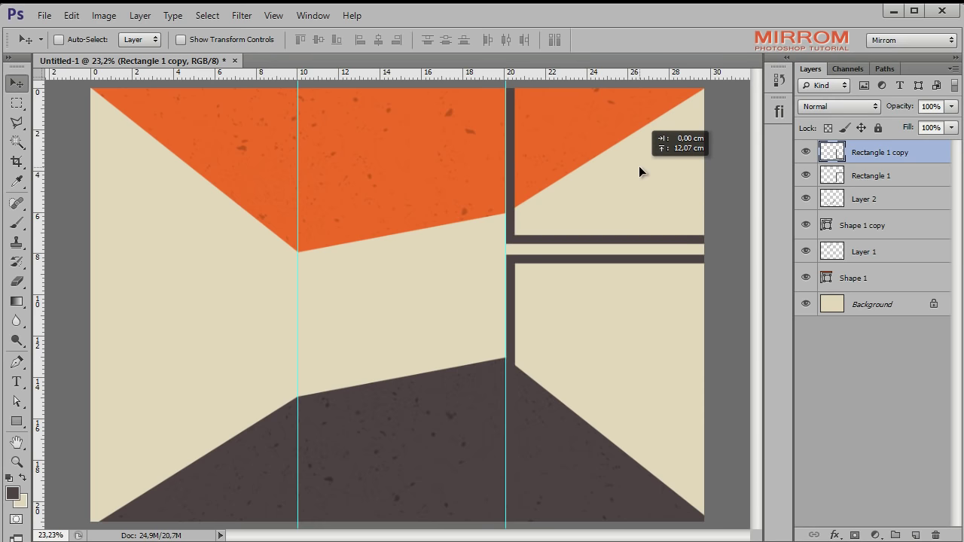
Give the copy a Color Overlay using orange e8632a sampled from the top shape.
double_click(944, 151)
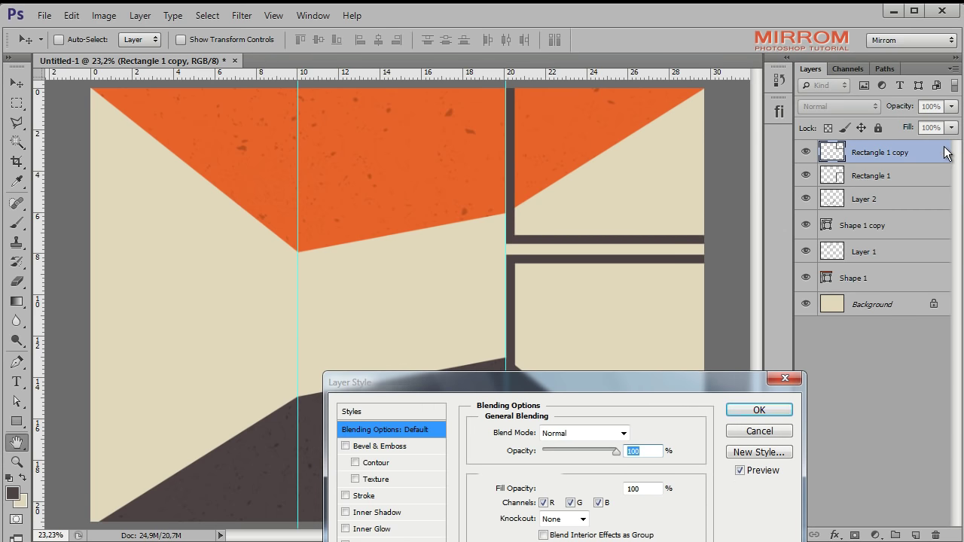
drag(638, 381, 819, 103)
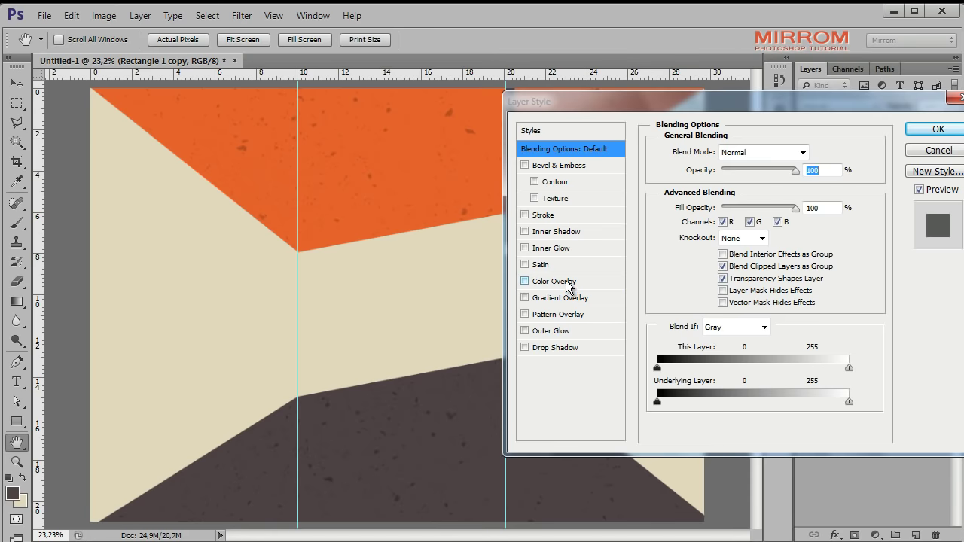
click(568, 285)
click(816, 152)
click(396, 166)
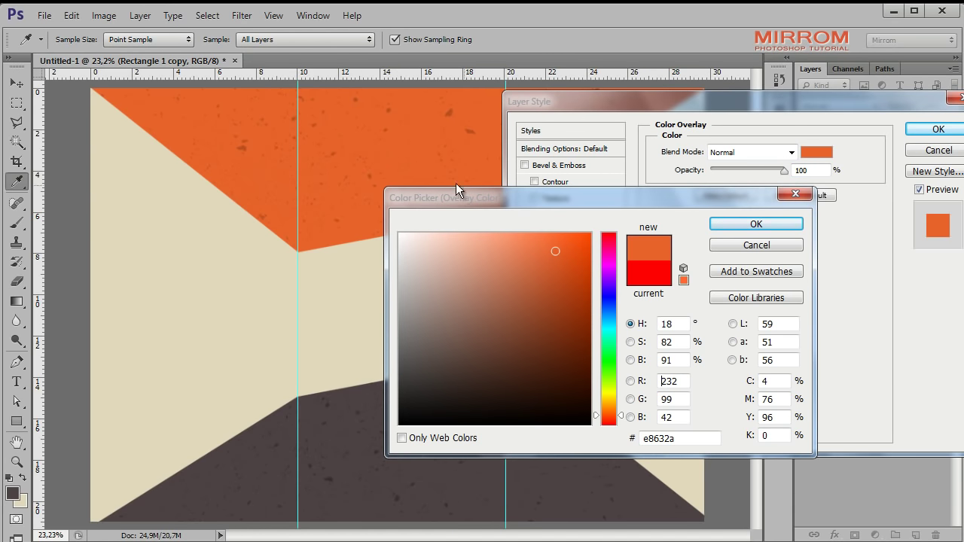
click(755, 224)
drag(696, 105, 314, 221)
click(556, 244)
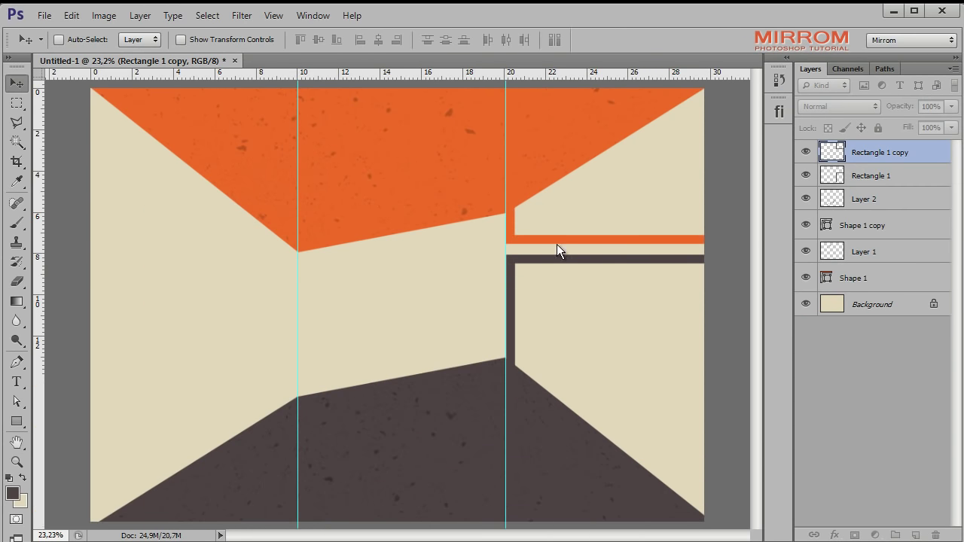
click(948, 153)
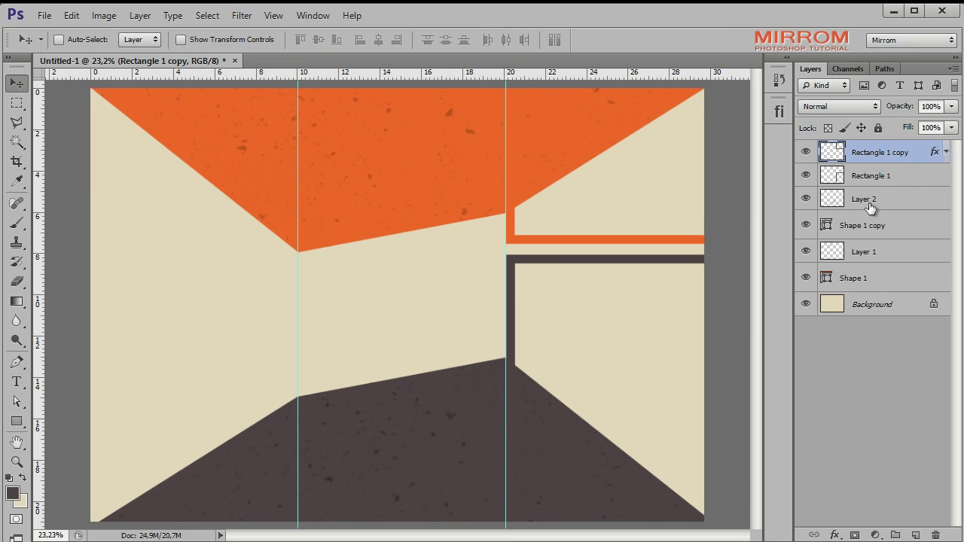
click(867, 177)
Drag Rectangle 1 and Rectangle 1 copy down to sit just above Background.
shift+click(872, 152)
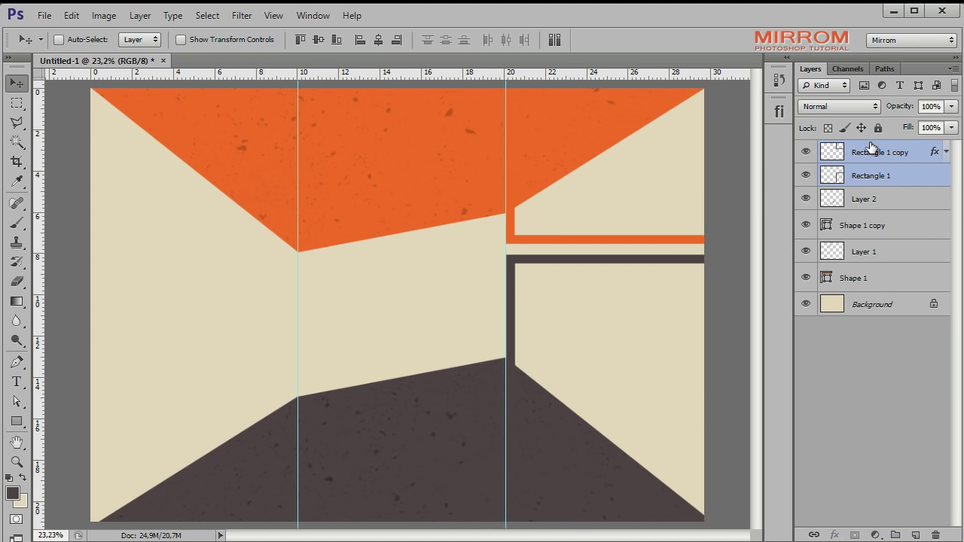
drag(871, 152, 860, 289)
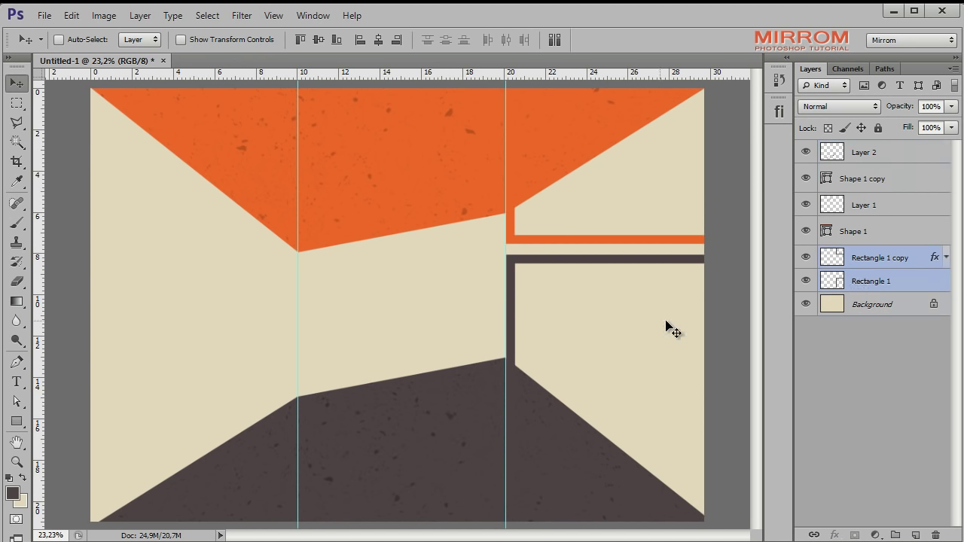
click(899, 155)
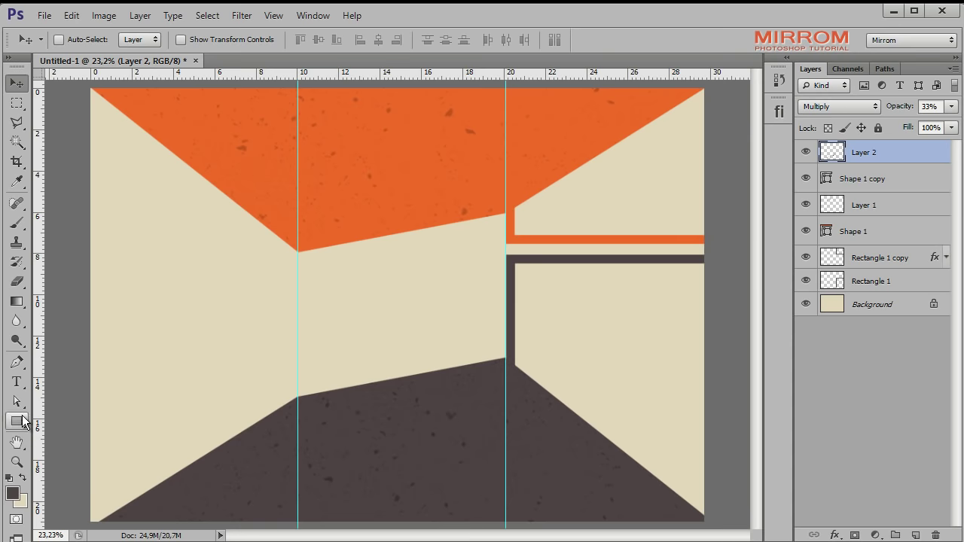
Draw a white airplane custom shape over the orange area.
drag(16, 422, 83, 490)
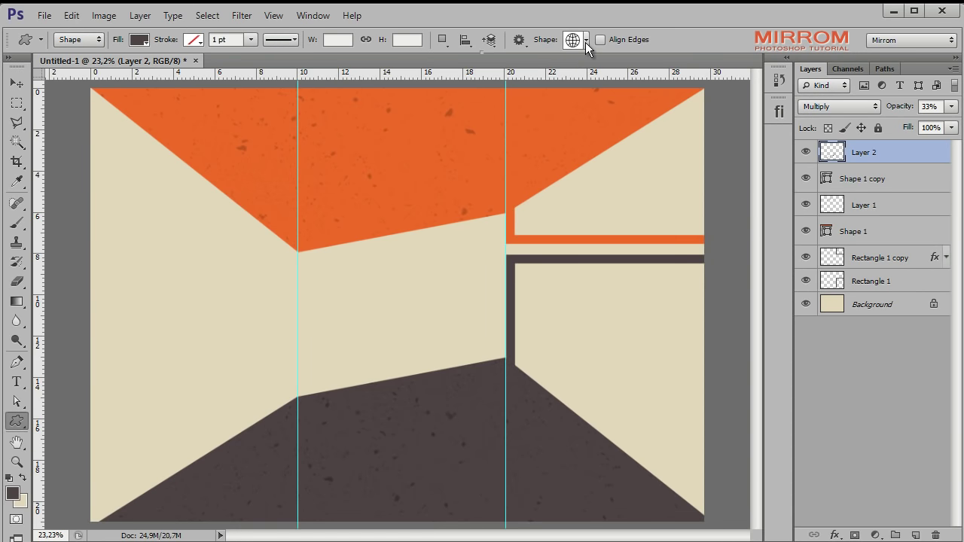
click(585, 42)
scroll(617, 98, down, 3)
scroll(617, 105, down, 2)
click(619, 111)
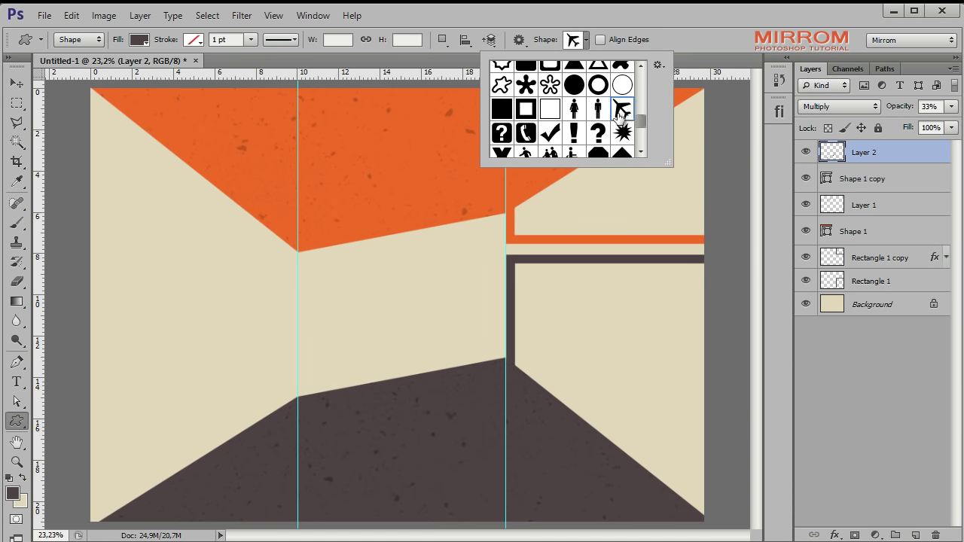
click(658, 29)
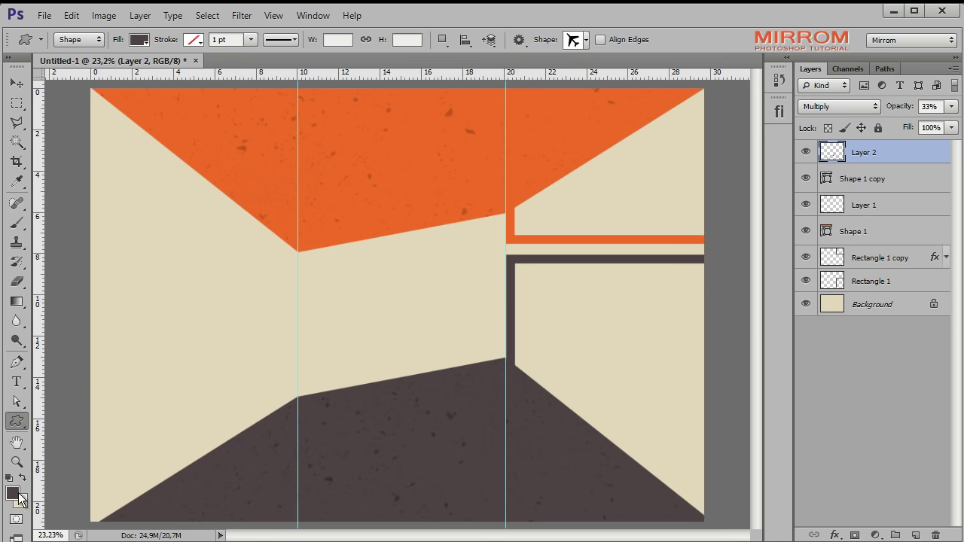
click(15, 495)
click(400, 227)
click(730, 220)
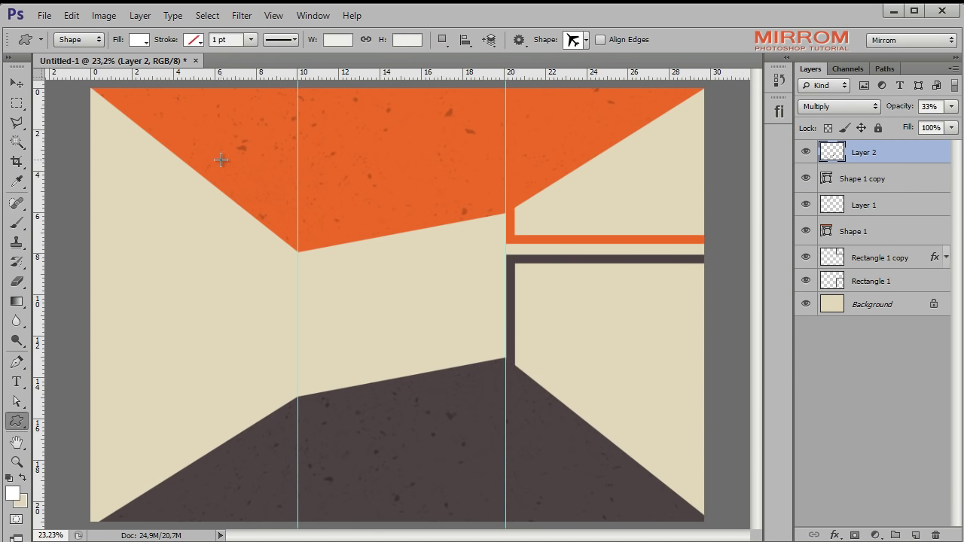
drag(220, 159, 448, 317)
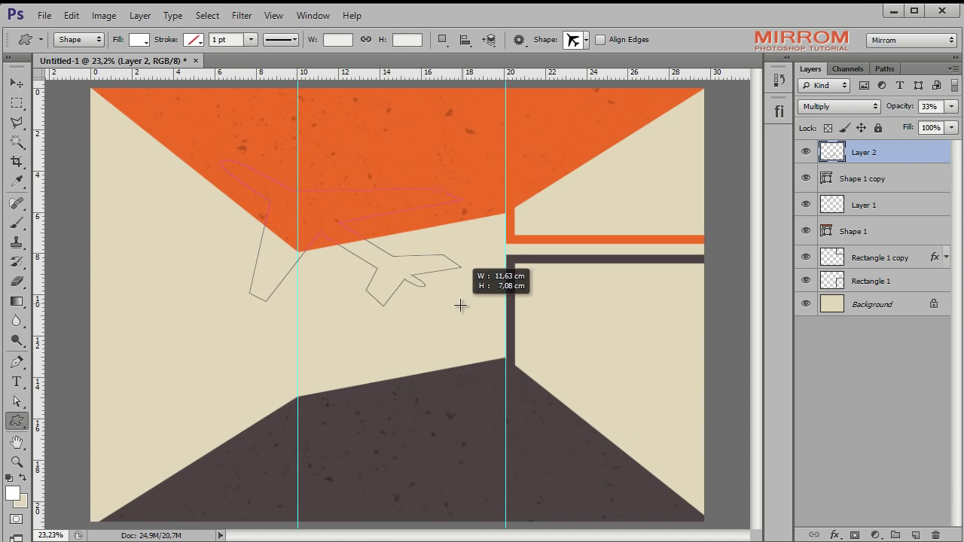
drag(448, 317, 513, 400)
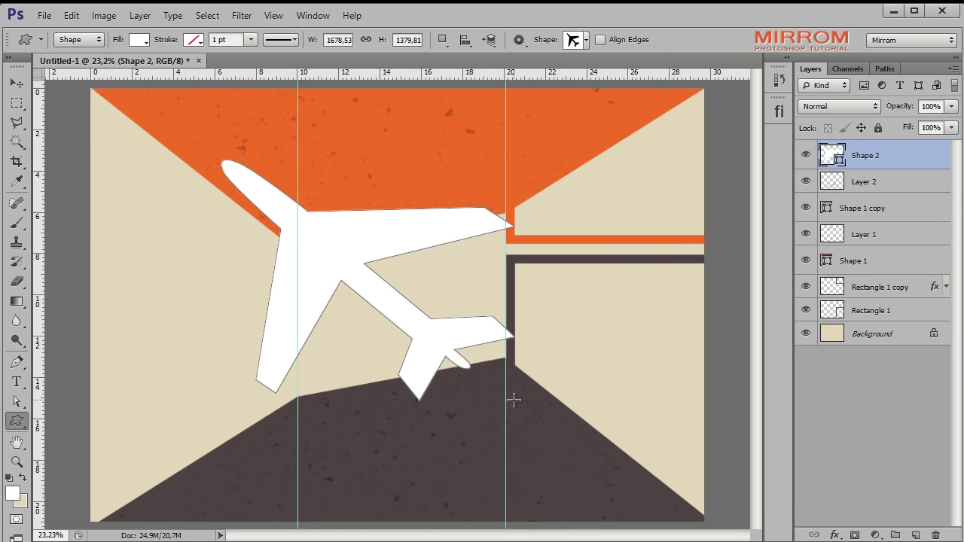
Move the airplane to the upper left, rotate it about -17° and enlarge it slightly.
key(v)
drag(315, 254, 204, 183)
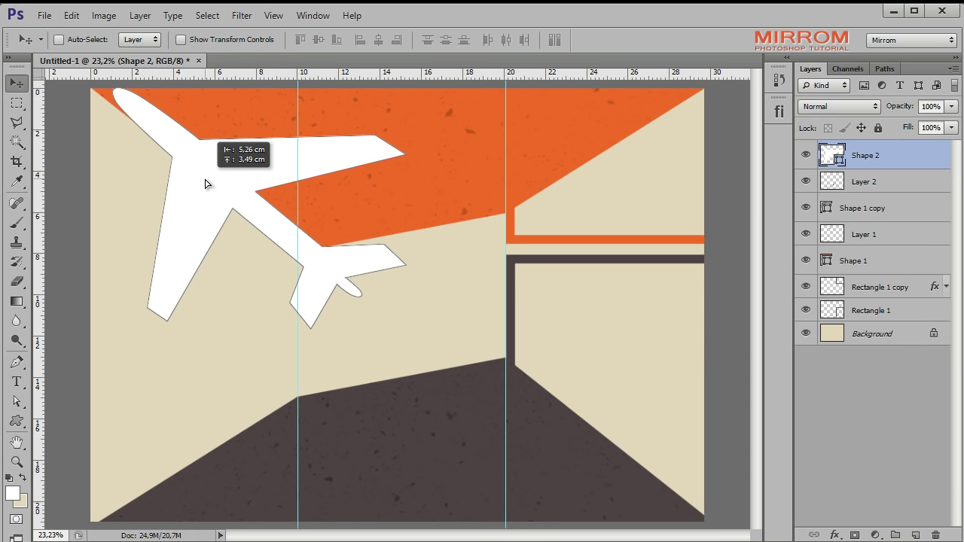
key(ctrl+t)
drag(437, 189, 435, 166)
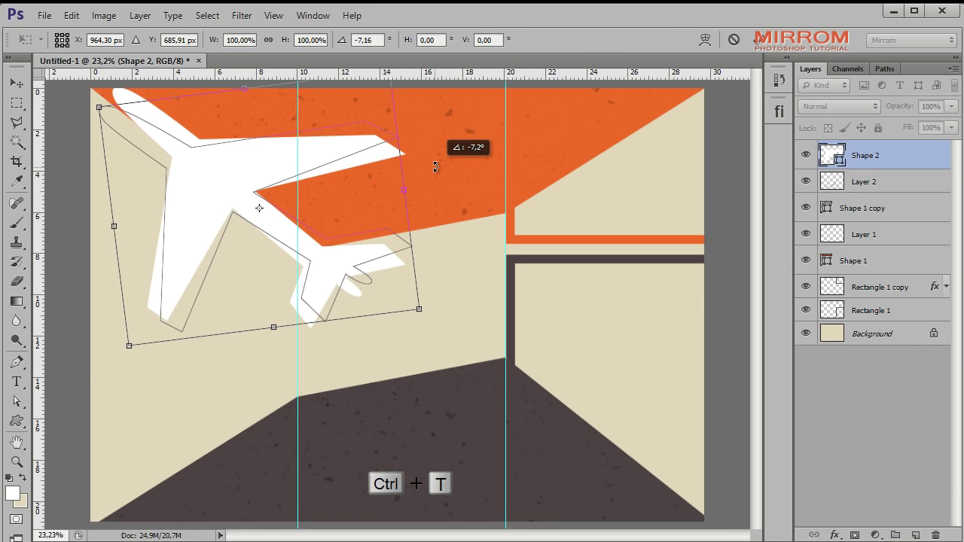
drag(338, 195, 339, 176)
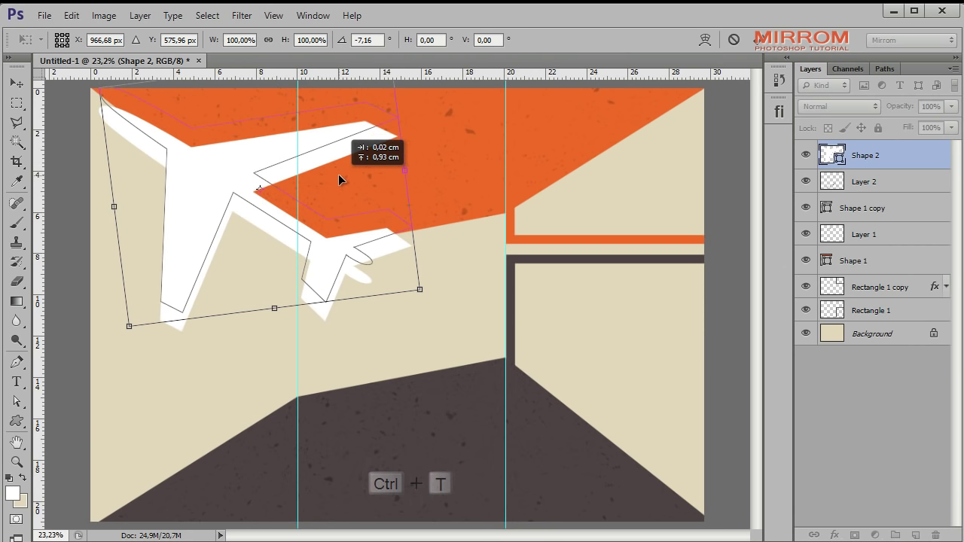
drag(487, 186, 477, 152)
drag(320, 176, 335, 161)
drag(433, 254, 463, 246)
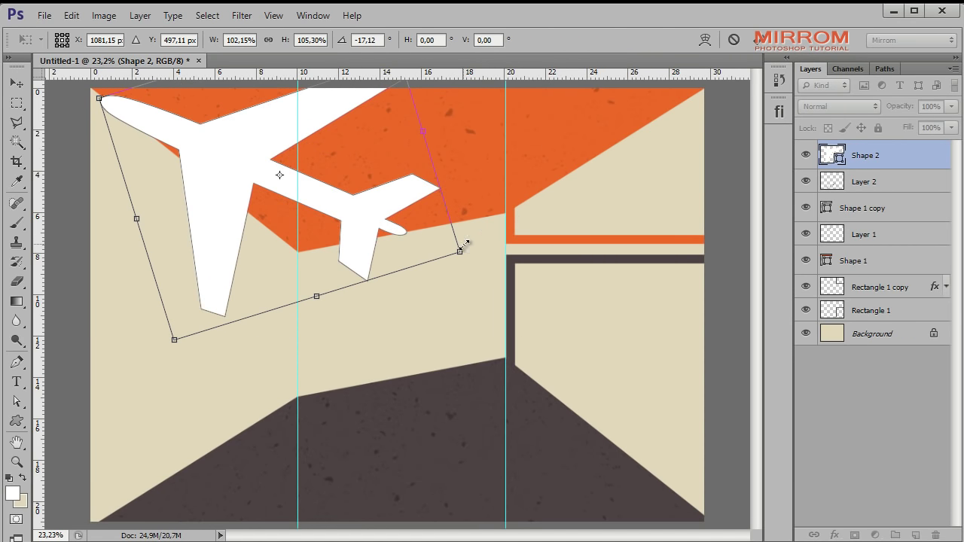
click(786, 40)
click(838, 106)
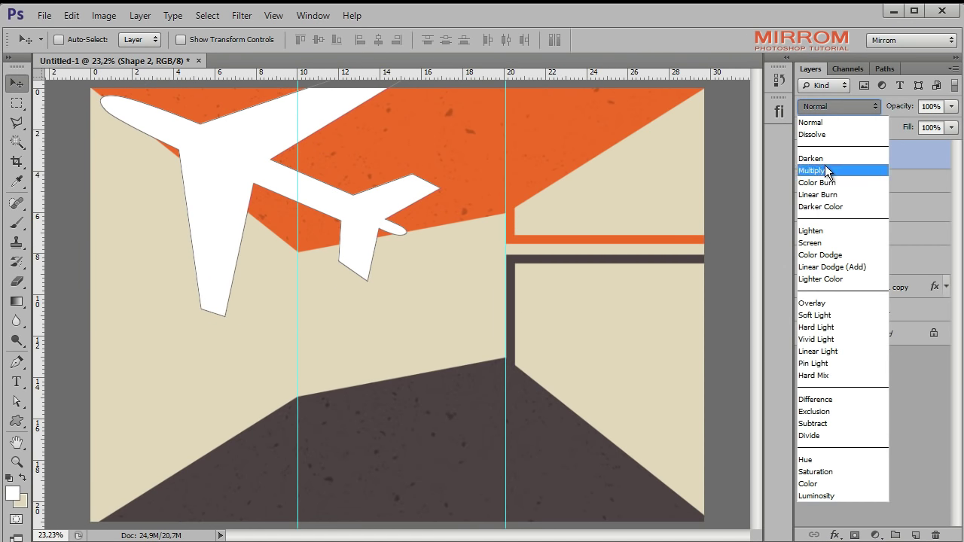
Set the Shape 2 airplane to Overlay blending at 37% opacity and rasterize the layer.
click(817, 300)
drag(896, 107, 877, 111)
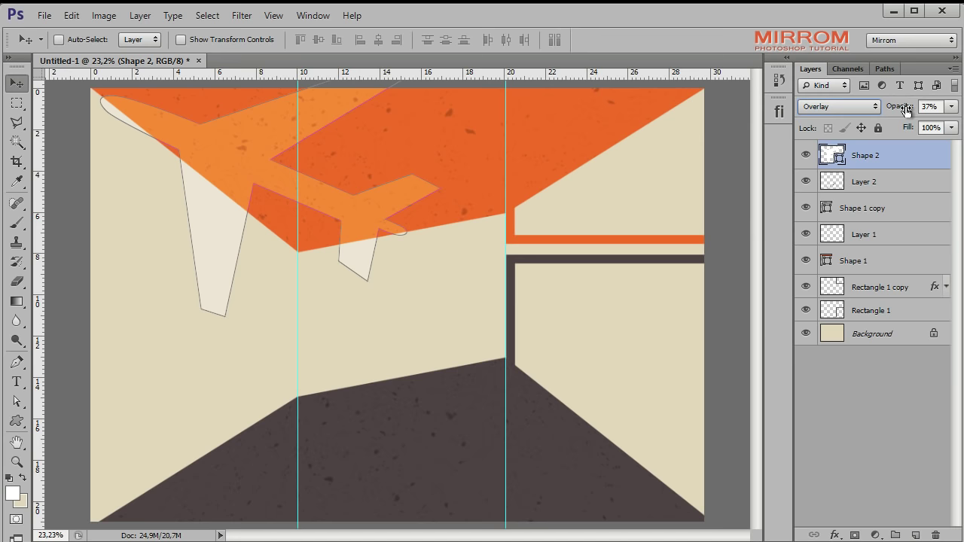
click(887, 413)
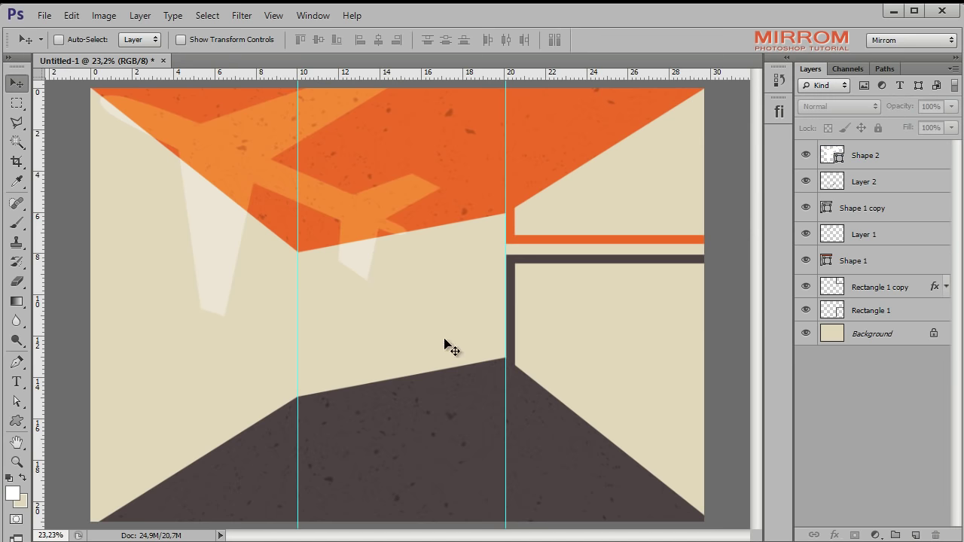
click(909, 165)
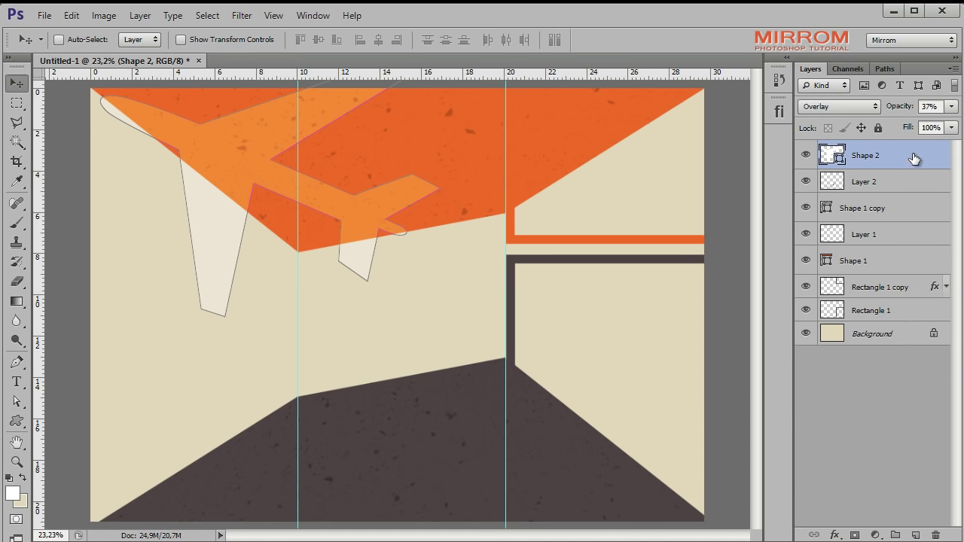
right_click(914, 158)
click(852, 265)
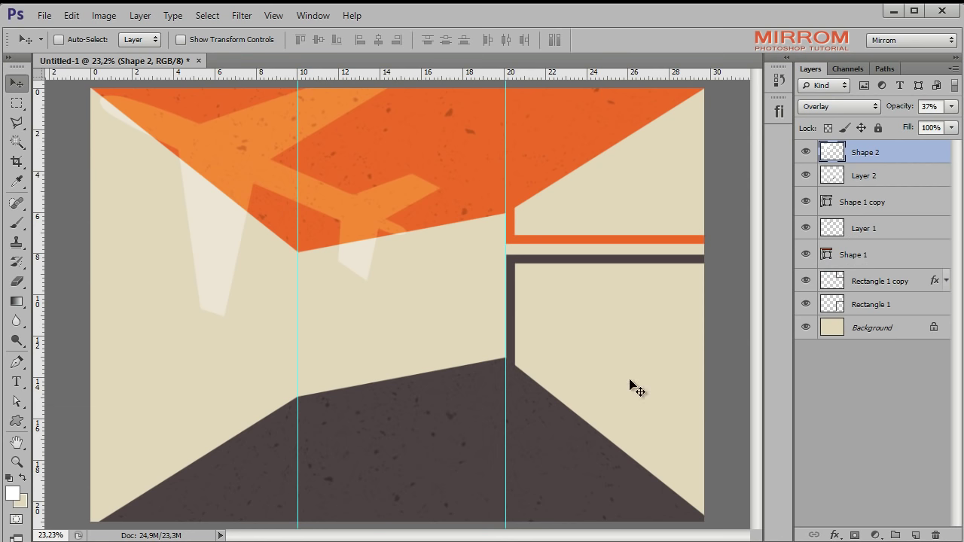
click(17, 423)
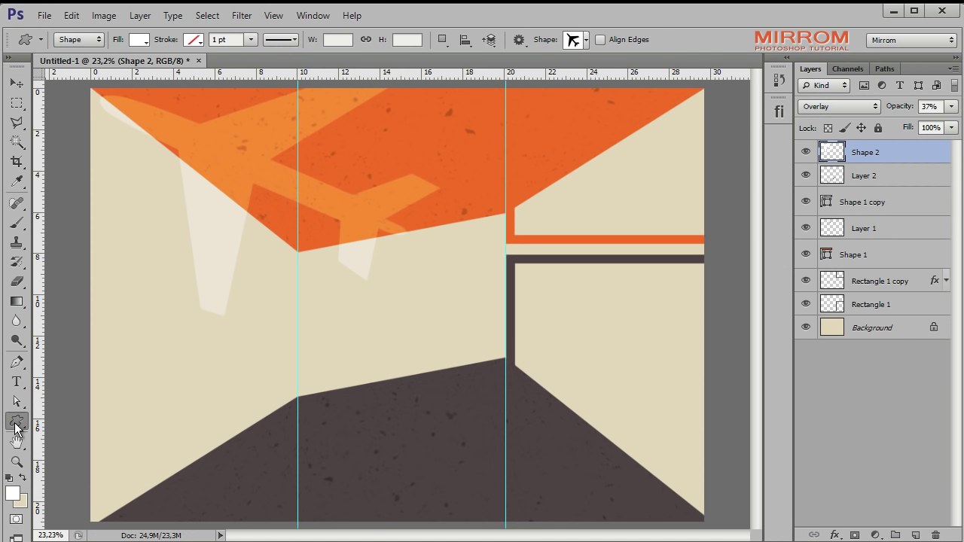
Draw a small car custom shape in the dark road colour in the right panel.
click(16, 494)
click(277, 465)
click(734, 220)
click(586, 39)
scroll(603, 117, down, 2)
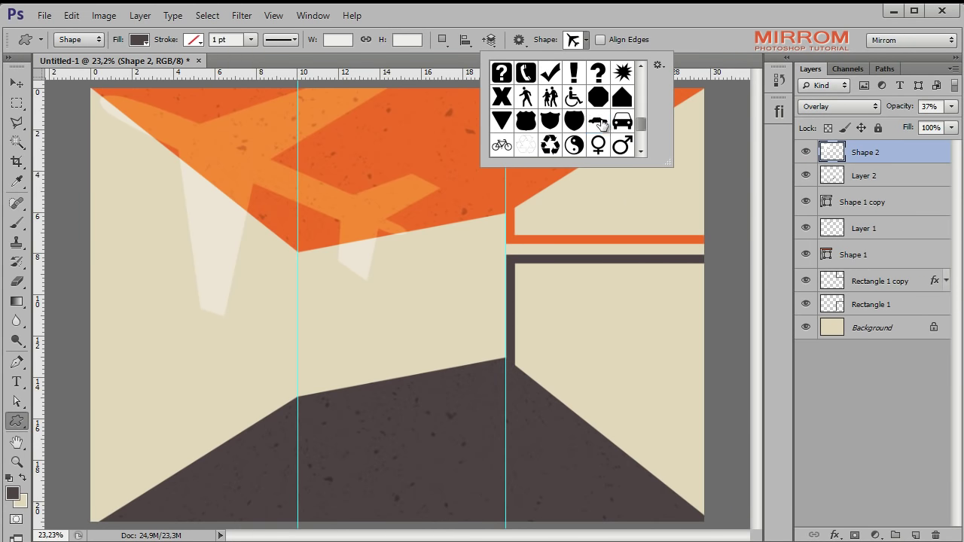
click(602, 131)
drag(573, 359, 642, 423)
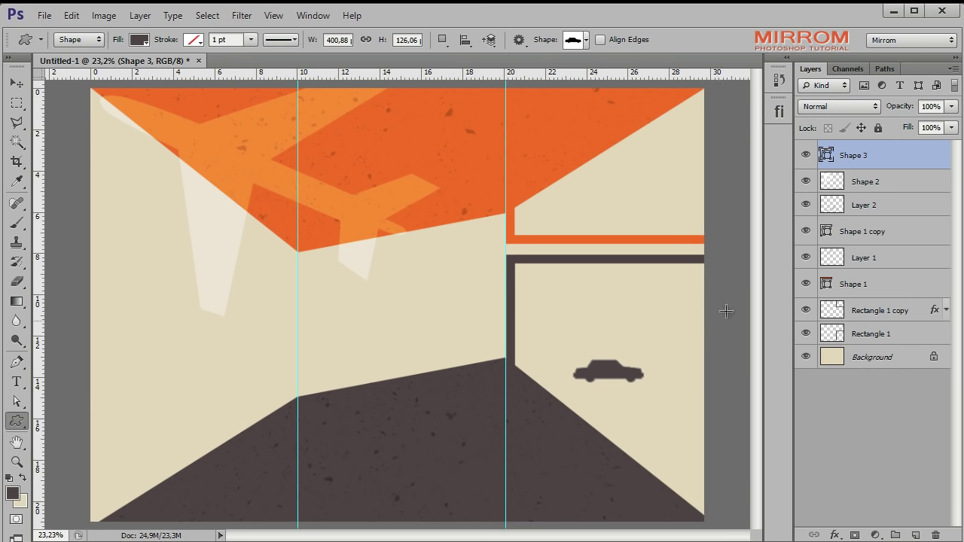
Rasterize the car layer, flip it horizontally and move it down onto the road.
key(v)
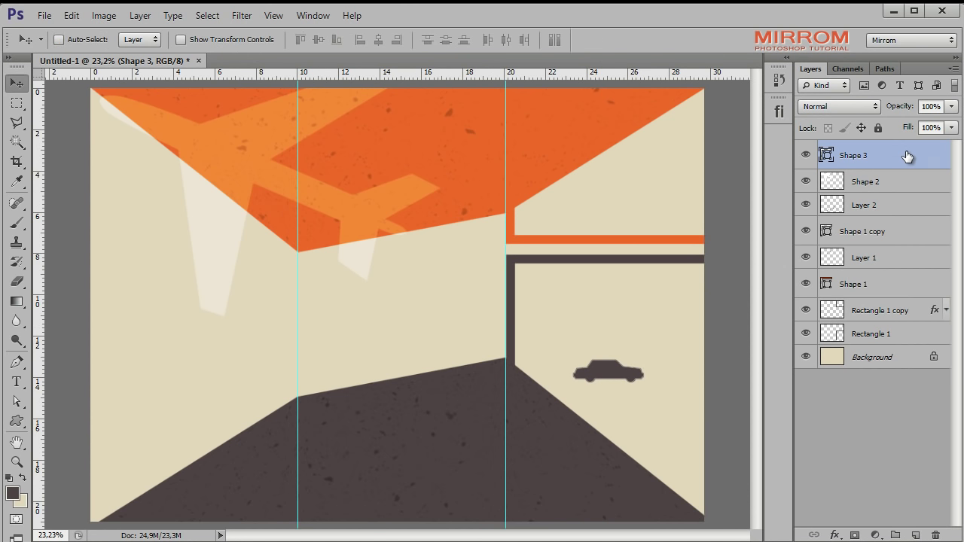
right_click(906, 155)
click(888, 264)
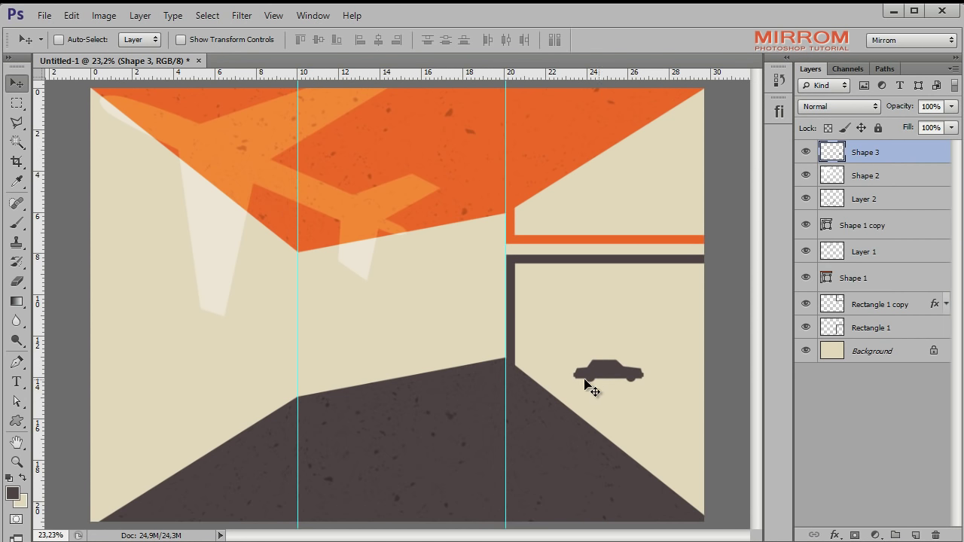
click(72, 15)
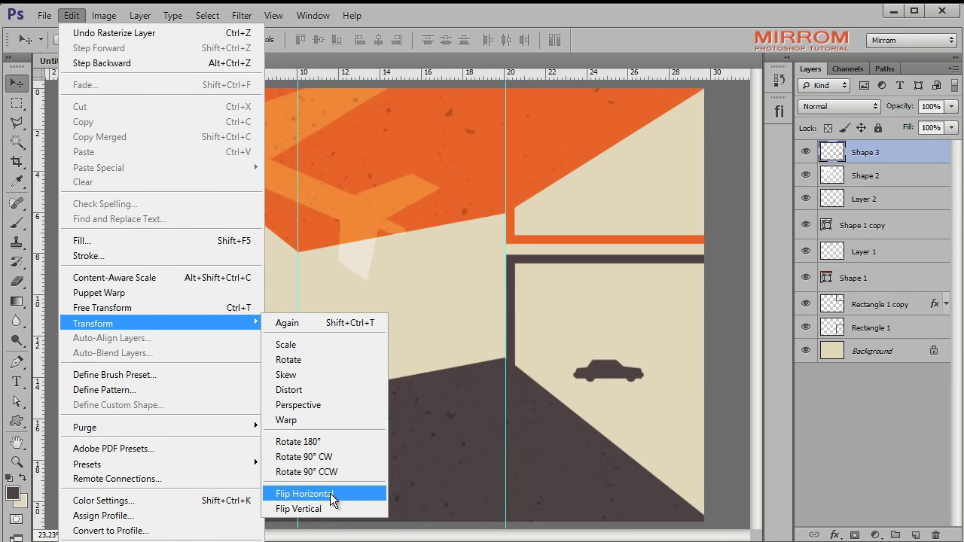
click(330, 493)
mouse_move(638, 380)
mouse_down()
mouse_move(663, 437)
mouse_move(664, 474)
mouse_up()
Tilt the car along the road's right edge and nudge it right and down.
key(ctrl+t)
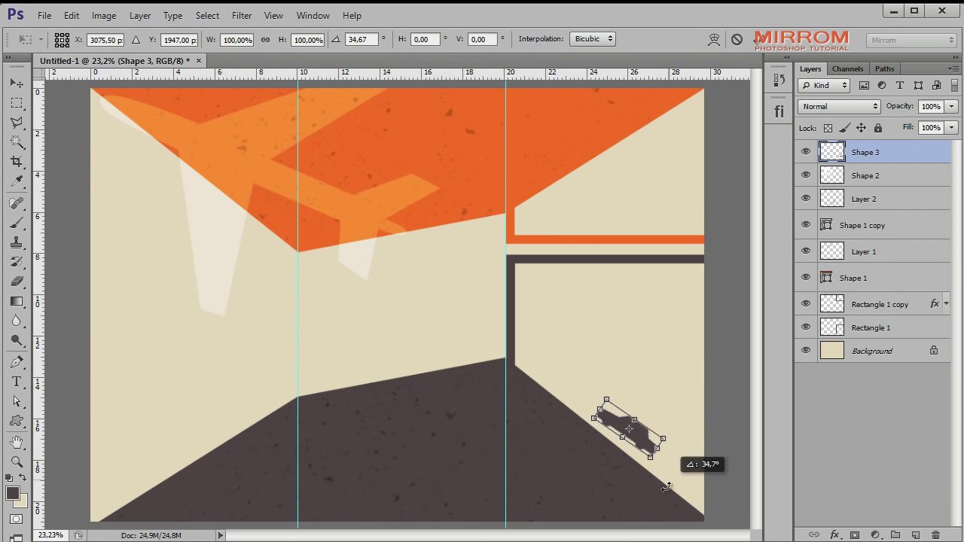
drag(611, 408, 609, 419)
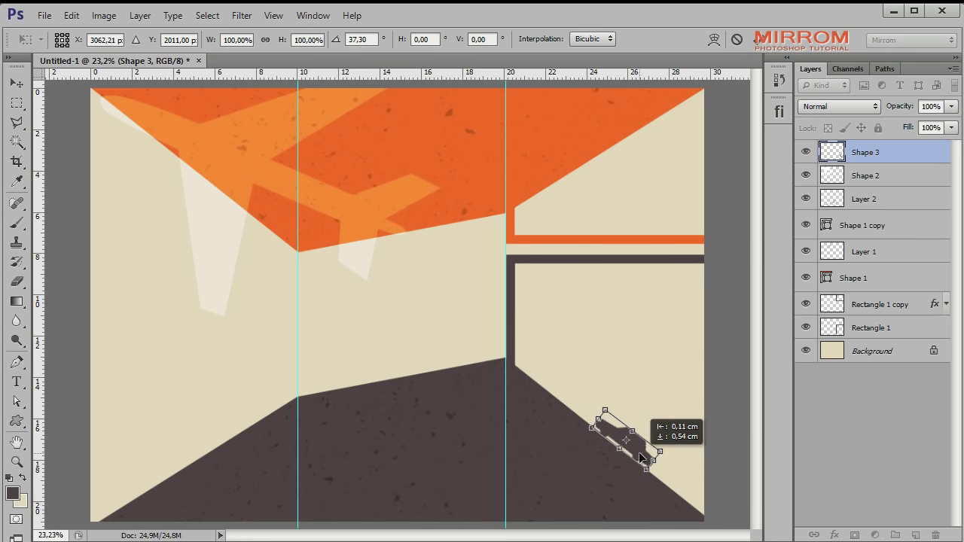
click(753, 40)
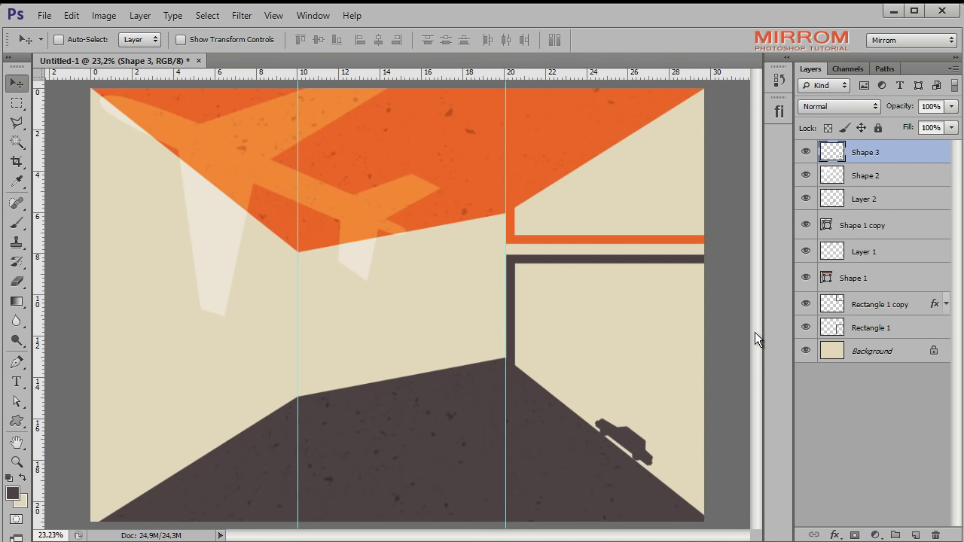
key(shift+Right)
key(shift+Right)
key(shift+Right)
key(shift+Right)
key(shift+Right)
key(shift+Right)
key(shift+Down)
key(shift+Down)
key(shift+Down)
key(shift+Down)
key(shift+Down)
key(shift+Down)
key(shift+Down)
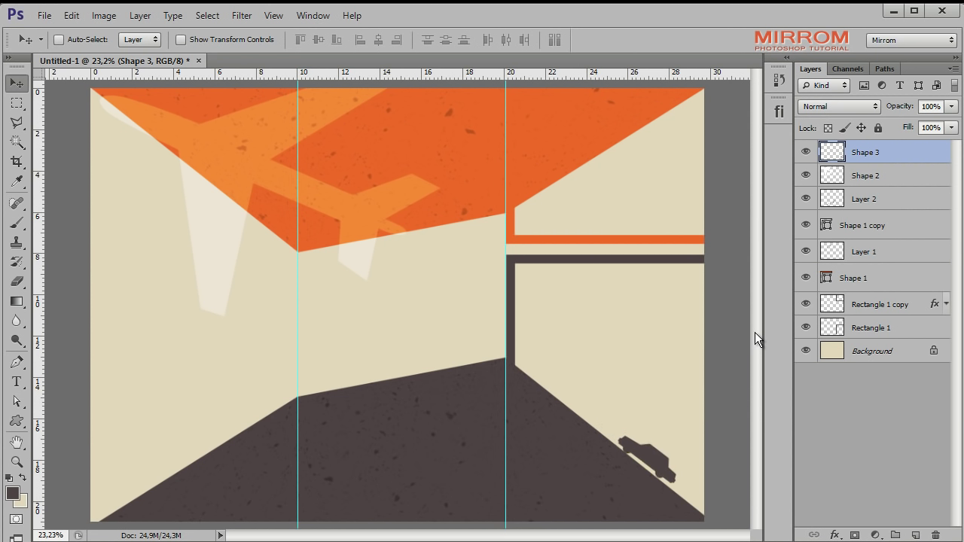
key(shift+Down)
Fine-position the car on the lower-right slope, then duplicate the car layer.
drag(648, 470, 670, 494)
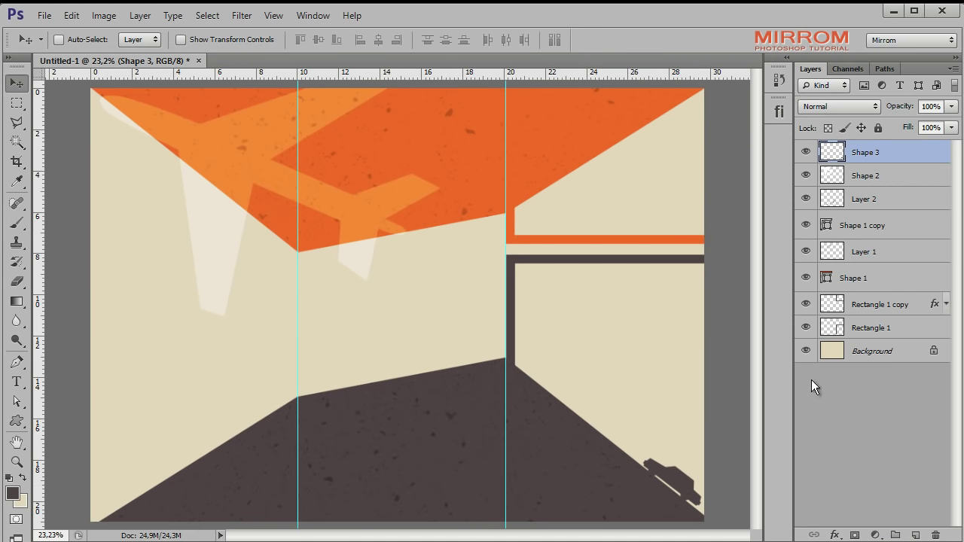
key(shift+Up)
key(shift+Up)
key(shift+Left)
key(shift+Left)
key(shift+Up)
key(shift+Left)
key(shift+Left)
key(shift+Up)
key(shift+Left)
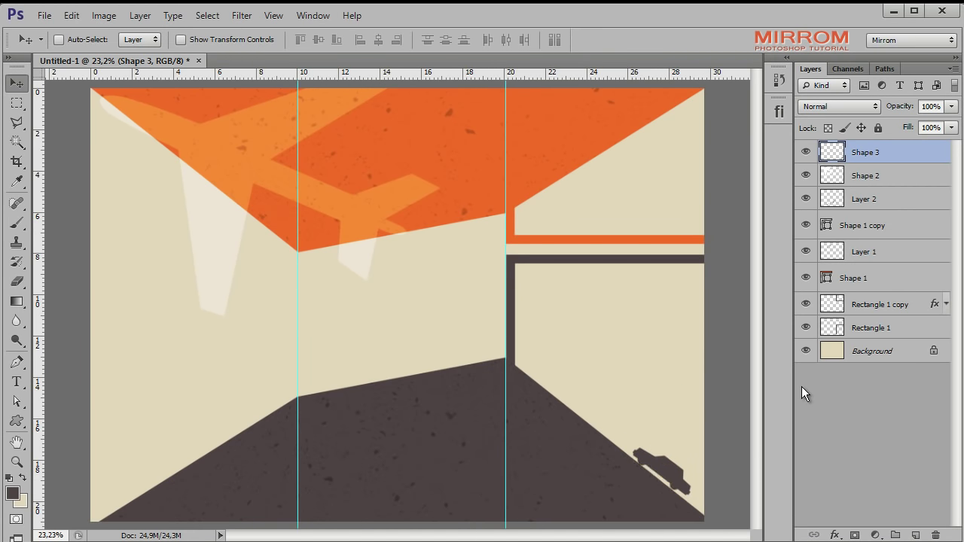
key(shift+Down)
key(ctrl+j)
Move the Shape 3 copy car to the lower left and rotate it about -70° onto the slope.
mouse_move(658, 461)
mouse_down()
mouse_move(207, 426)
mouse_move(177, 428)
mouse_move(156, 467)
mouse_move(192, 402)
mouse_up()
key(ctrl+t)
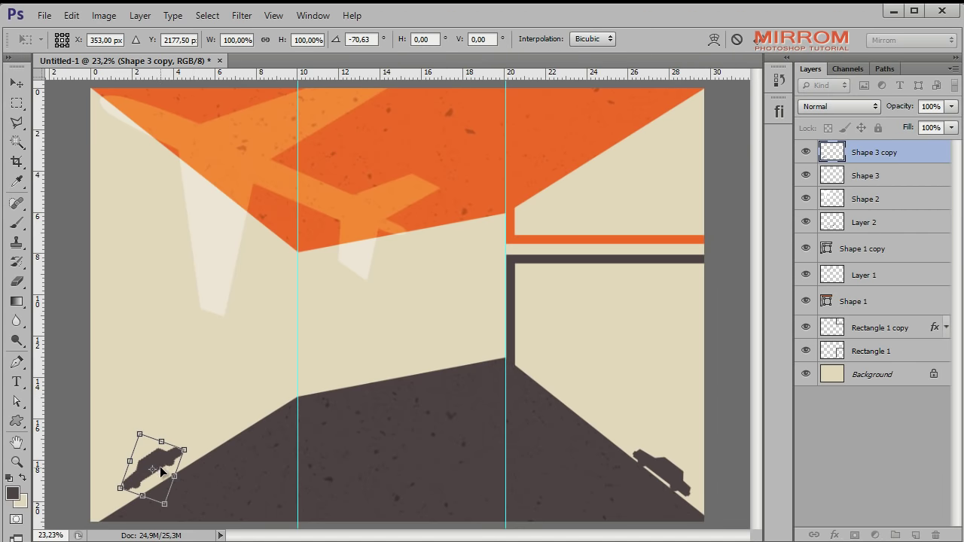
drag(155, 469, 158, 476)
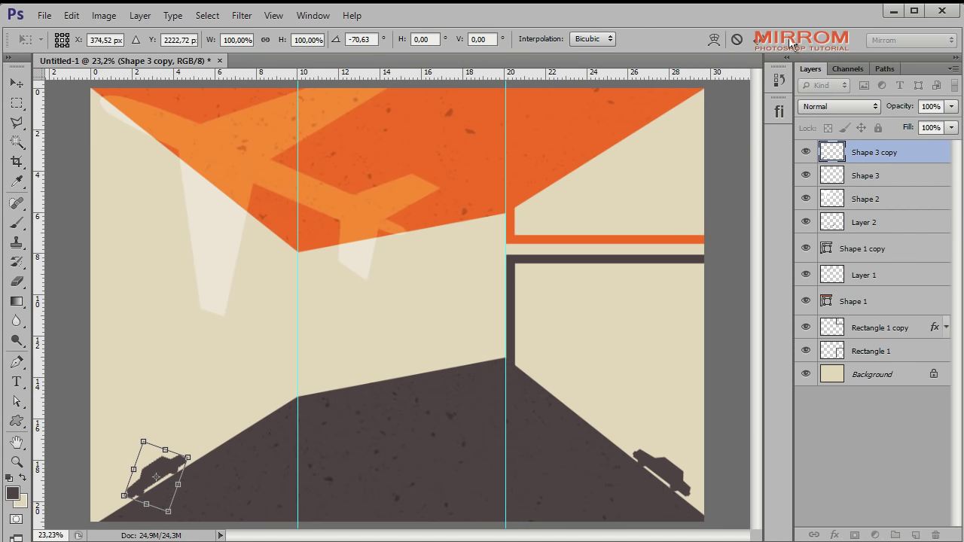
click(762, 42)
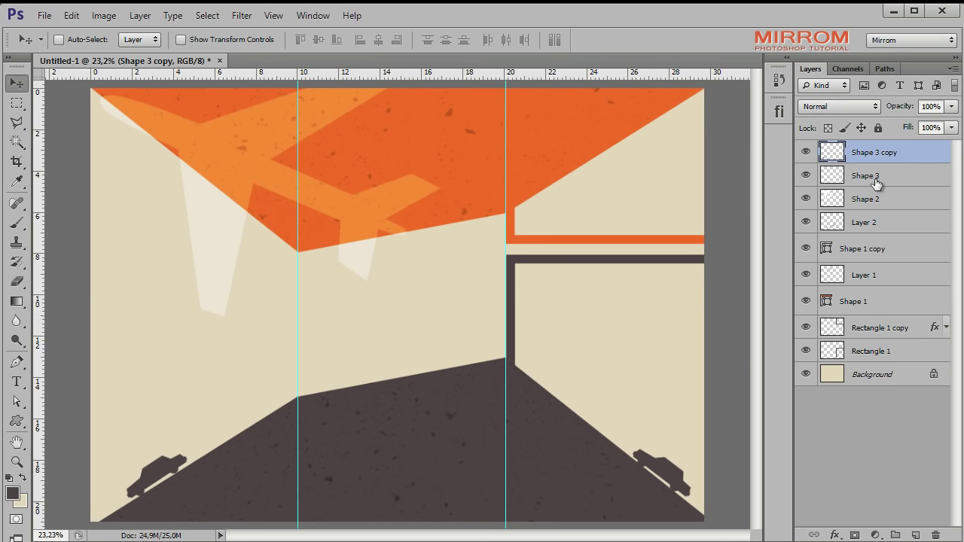
click(856, 374)
click(806, 374)
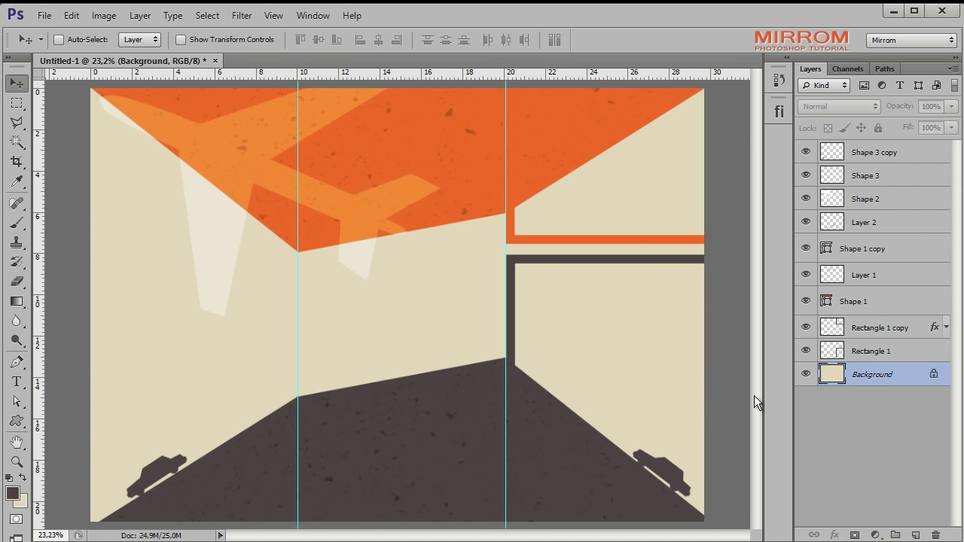
Place the sunset photo above Background and stretch it to fill the whole page.
click(44, 15)
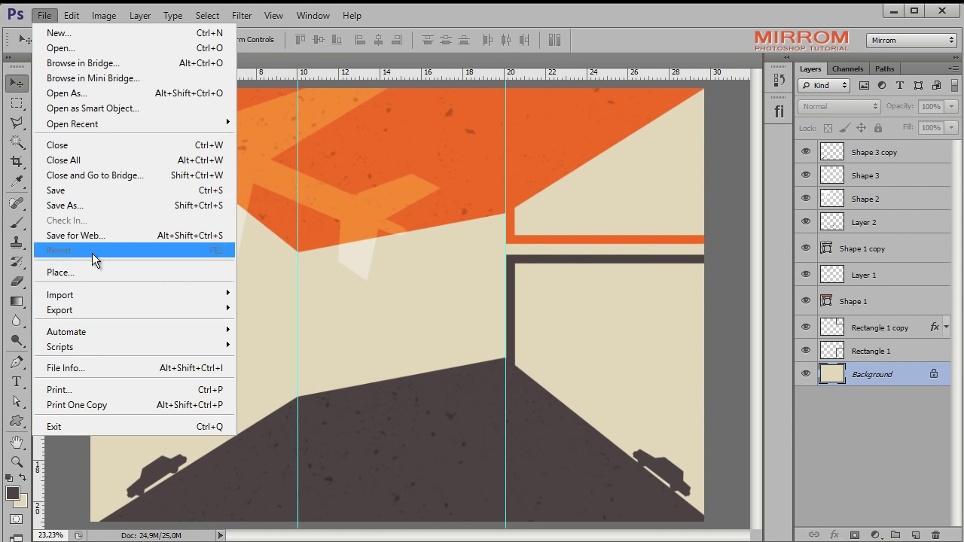
click(415, 167)
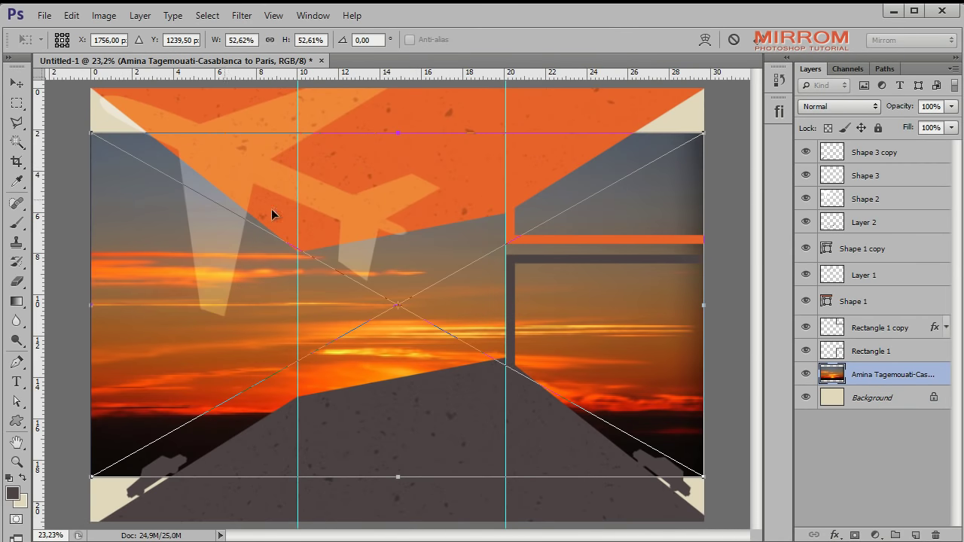
drag(606, 360, 614, 402)
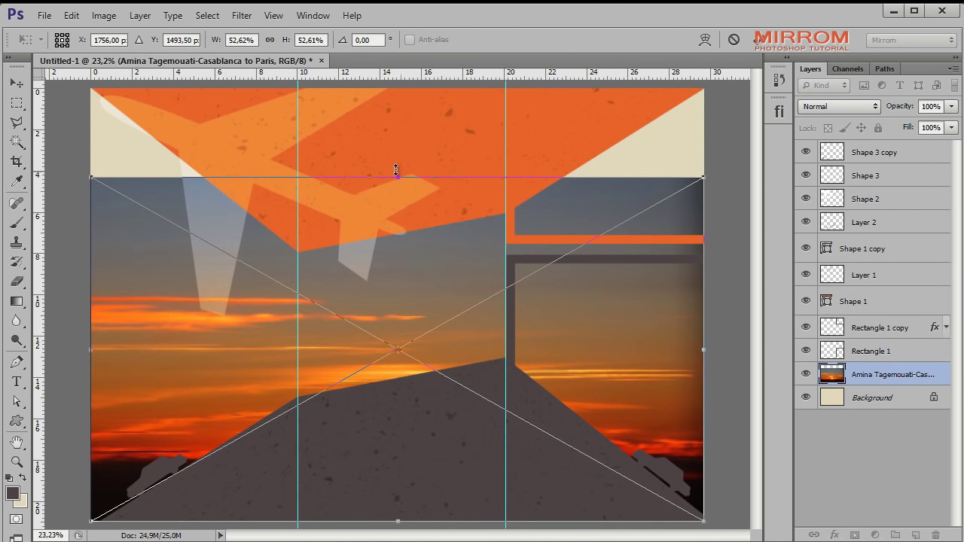
drag(397, 177, 387, 76)
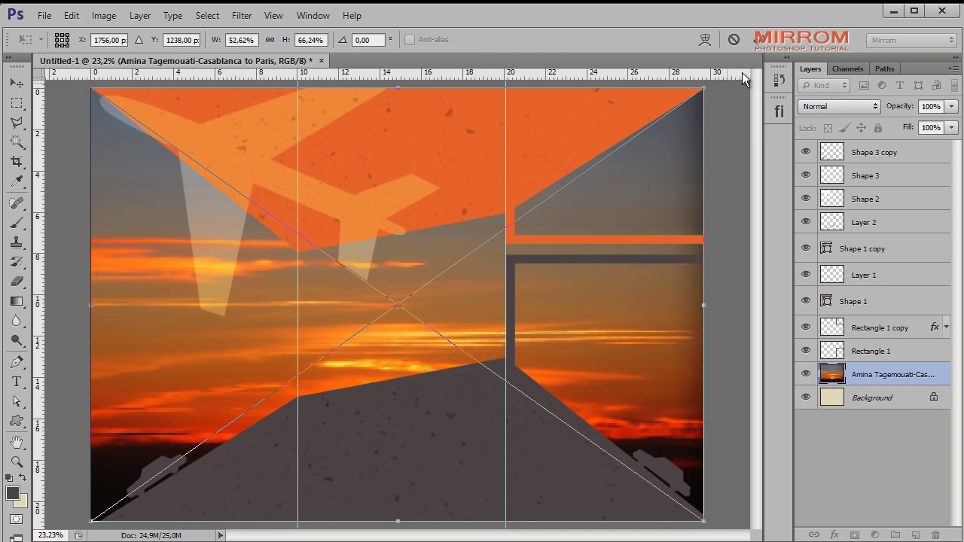
click(756, 40)
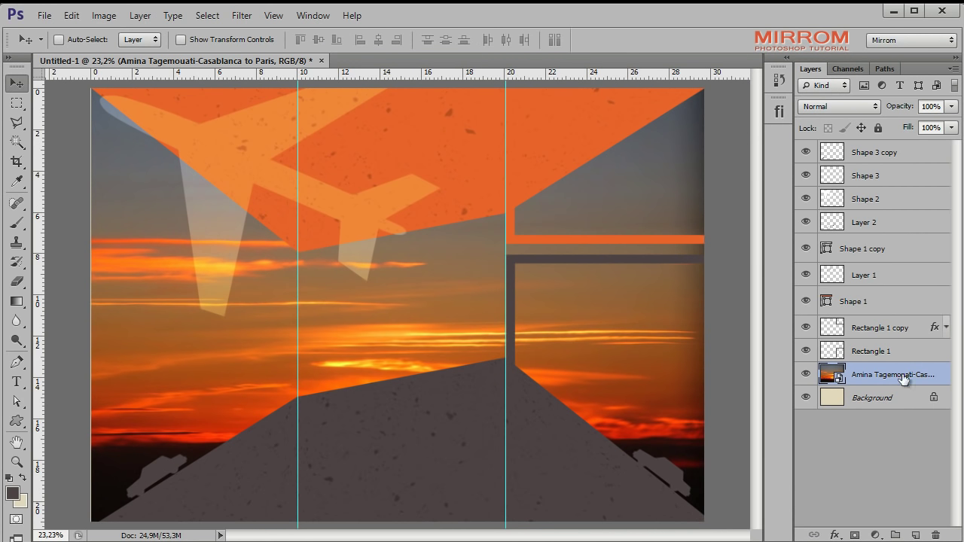
Set the sunset photo layer to Overlay blending at about 59% opacity.
click(847, 107)
click(831, 170)
click(866, 106)
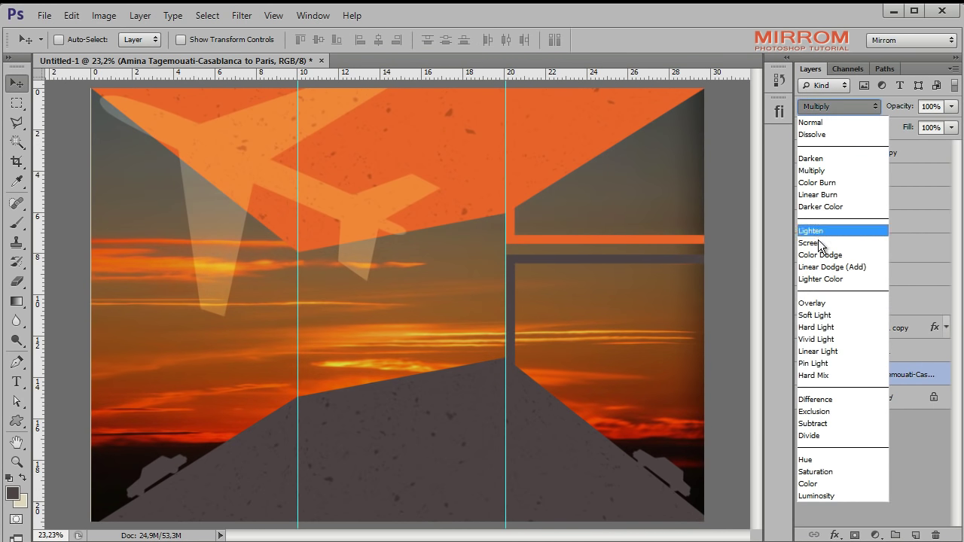
click(819, 304)
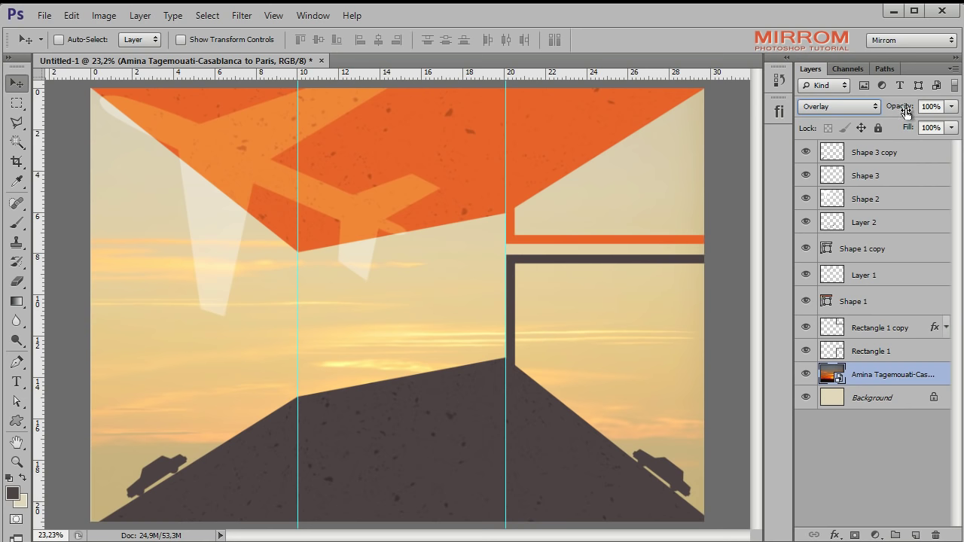
mouse_move(906, 111)
mouse_down()
mouse_move(895, 102)
mouse_move(872, 113)
mouse_up()
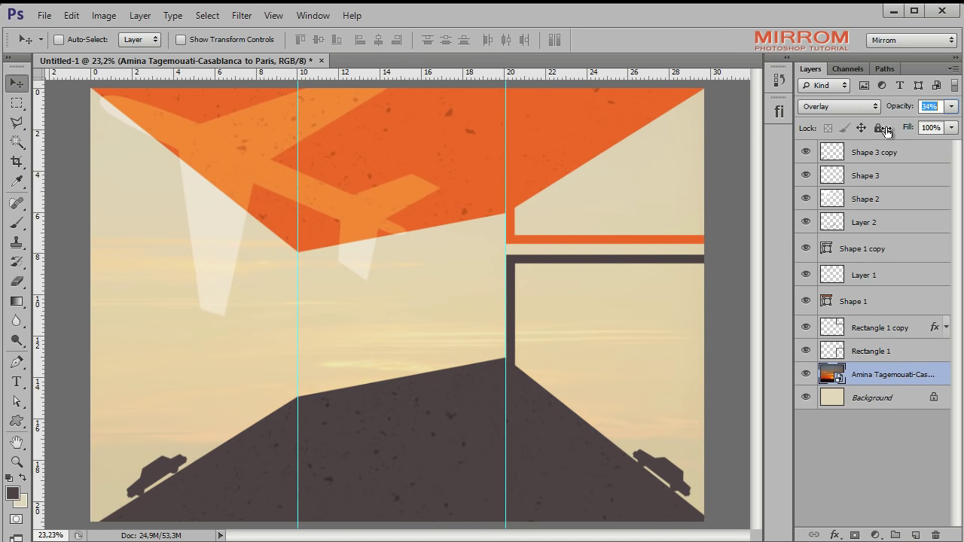
click(821, 460)
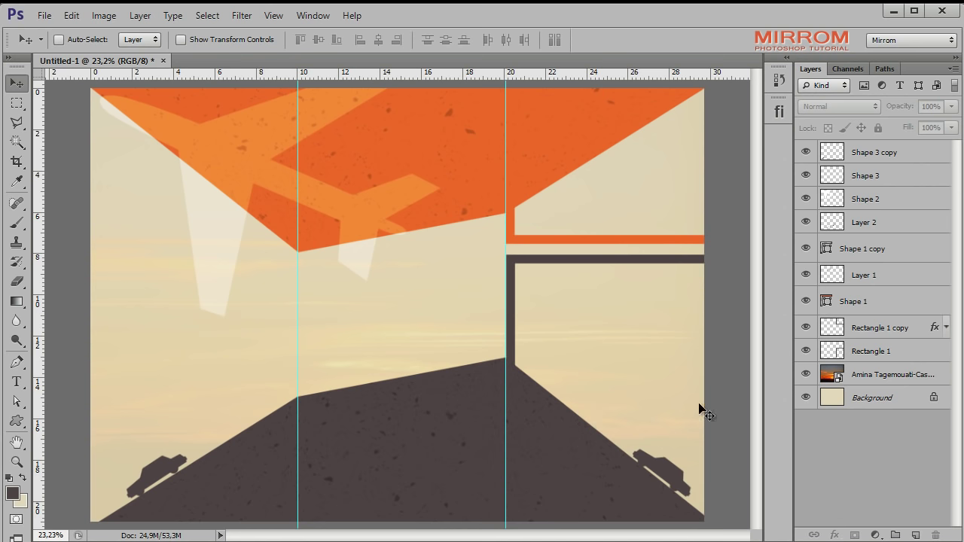
click(869, 380)
drag(895, 106, 901, 109)
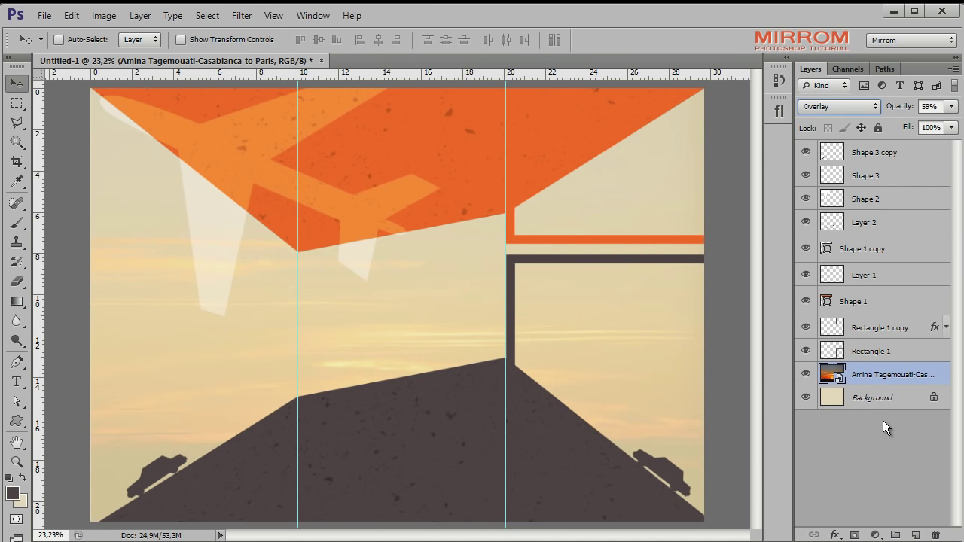
click(932, 468)
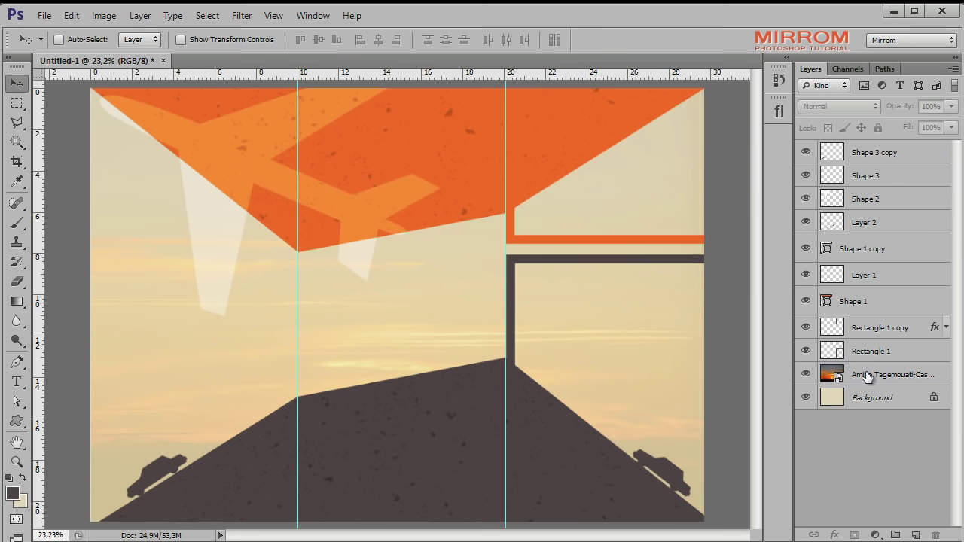
Select every shape layer from Rectangle 1 up to Shape 3 copy.
click(866, 376)
click(870, 350)
shift+click(864, 155)
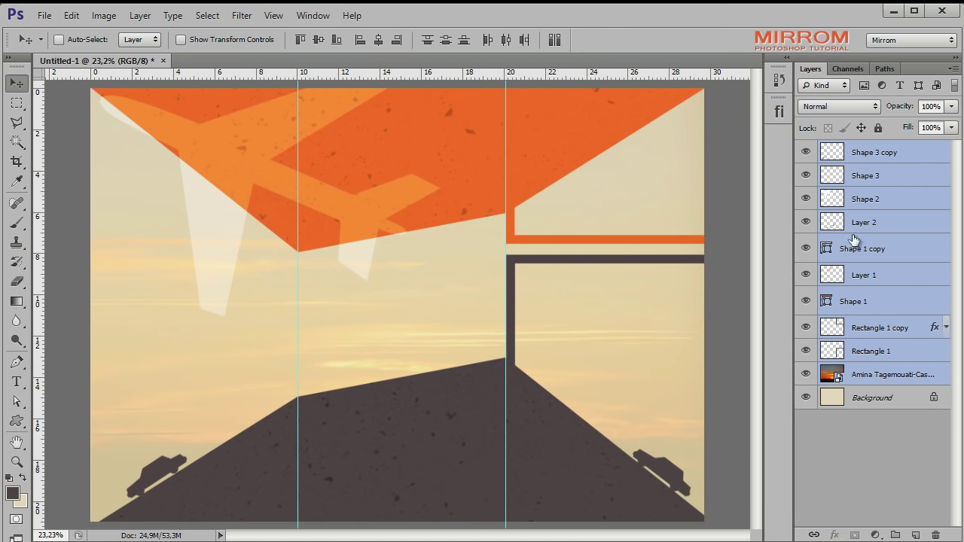
Group the selected shape layers into Group 1 and switch to the Typography workspace with the Type tool.
key(ctrl+g)
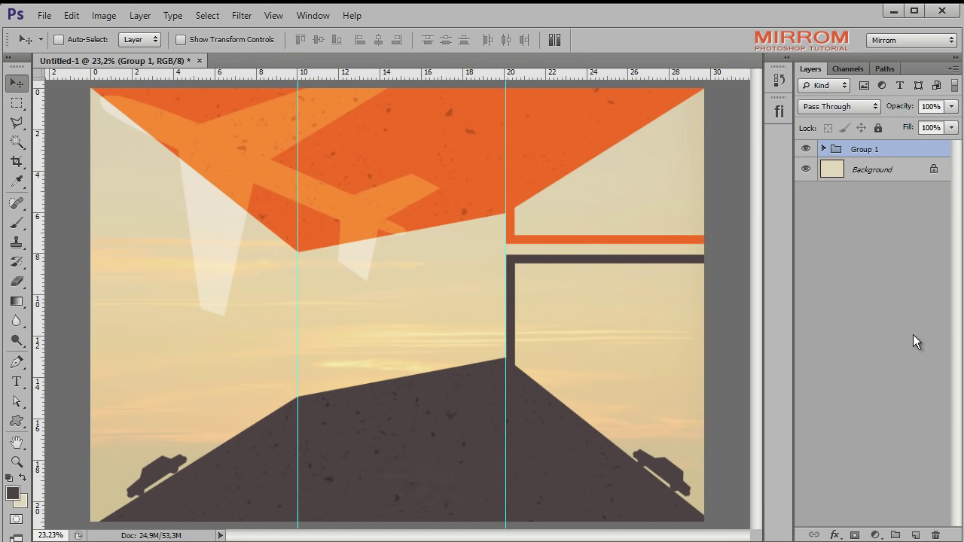
click(10, 385)
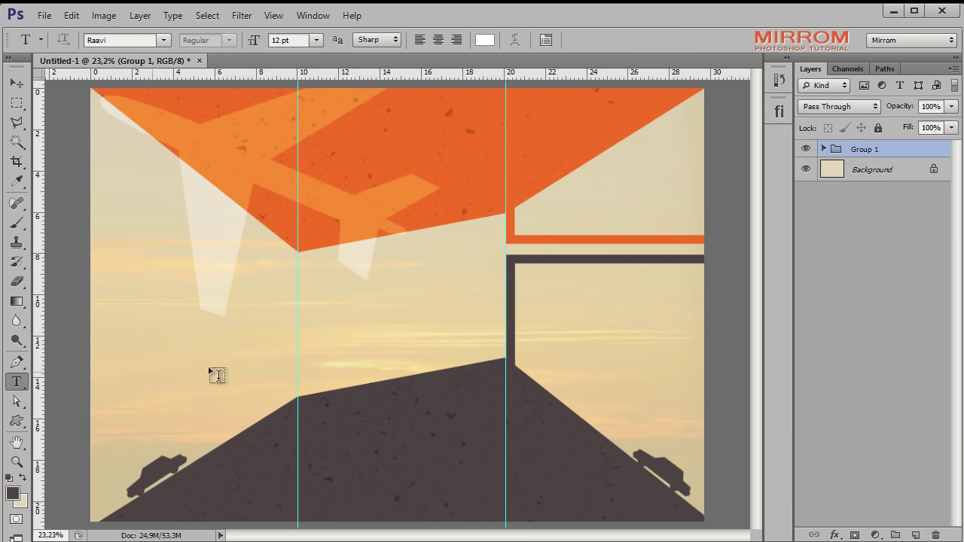
click(546, 40)
drag(469, 309, 468, 296)
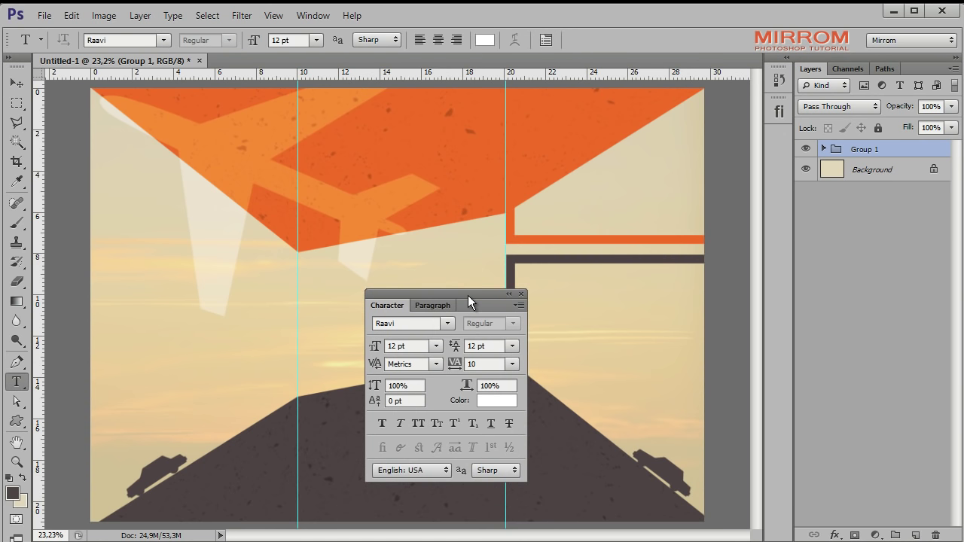
click(520, 295)
click(910, 40)
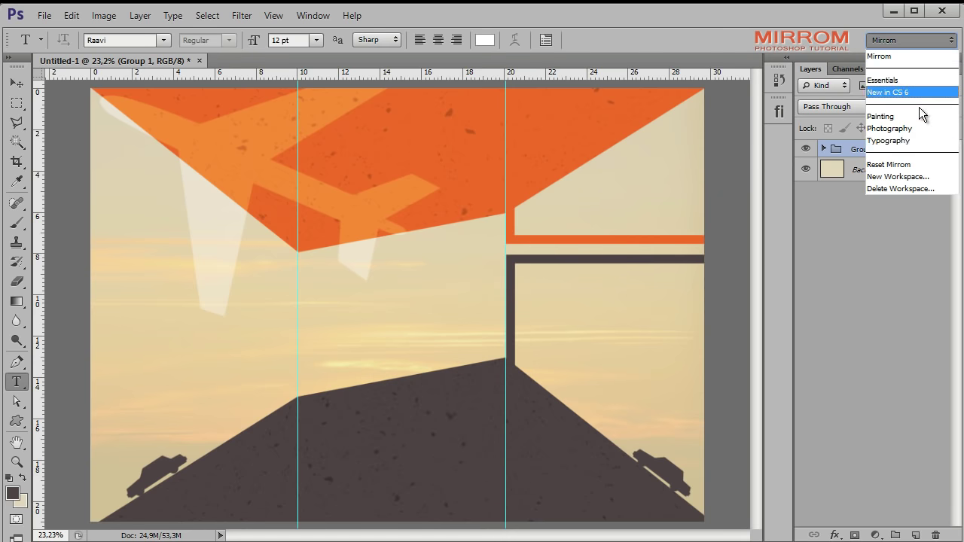
click(898, 142)
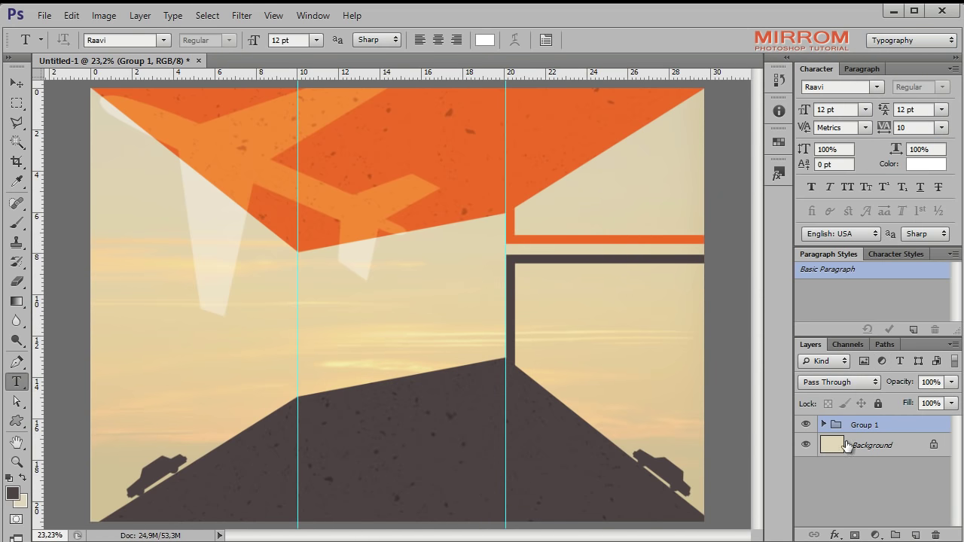
Set the type to Britannic Bold at 48 pt.
click(863, 90)
text(Bradley Hand I...)
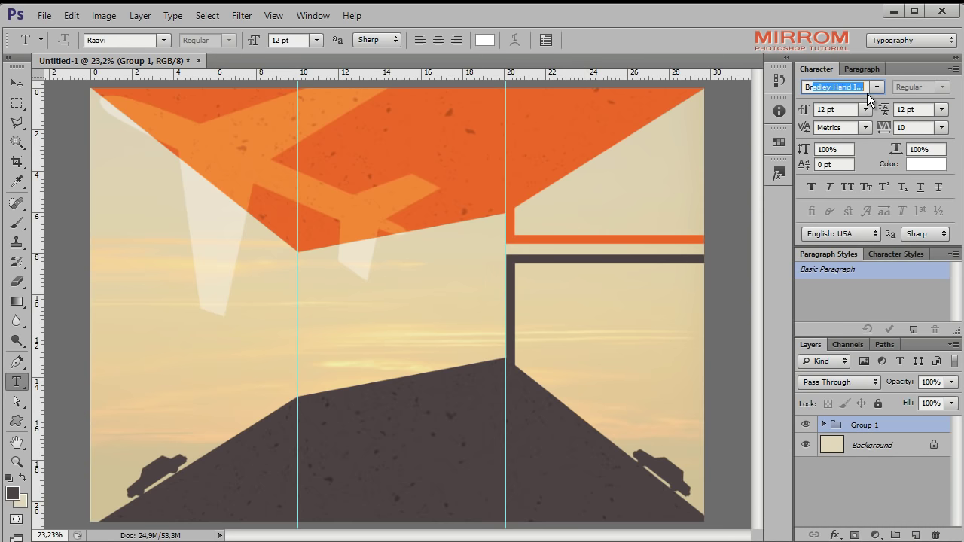
click(876, 86)
click(882, 117)
click(864, 109)
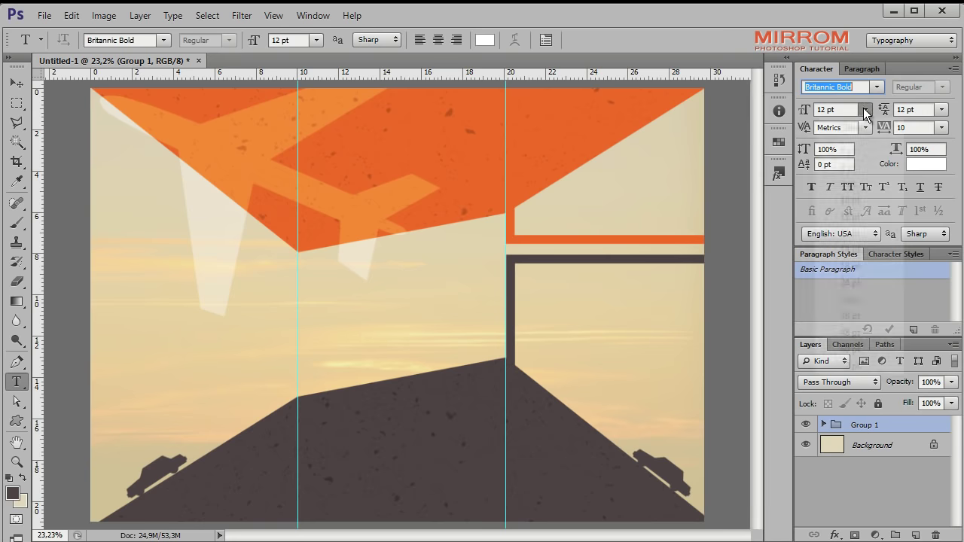
click(858, 335)
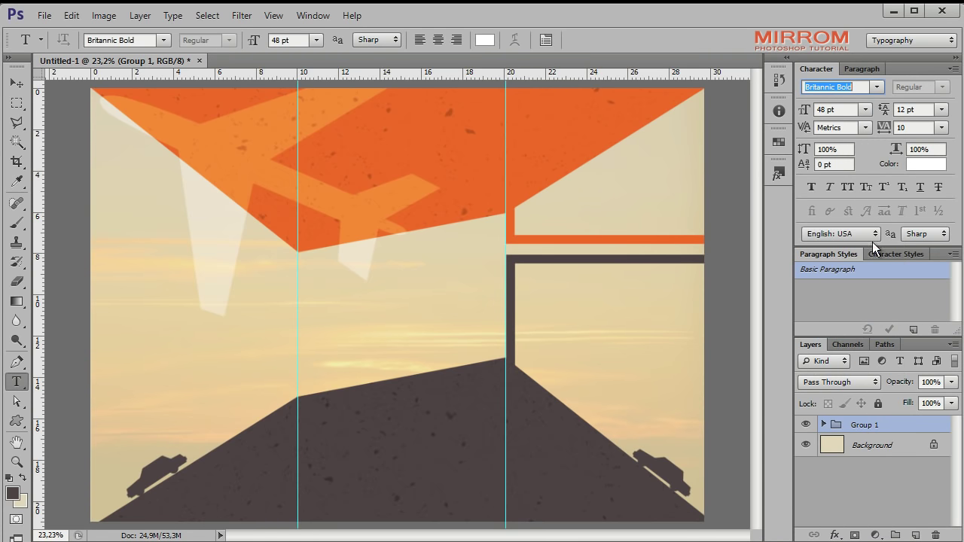
Type TRAVEL in the upper-right cream area and colour it orange, sampled from the shapes.
click(584, 205)
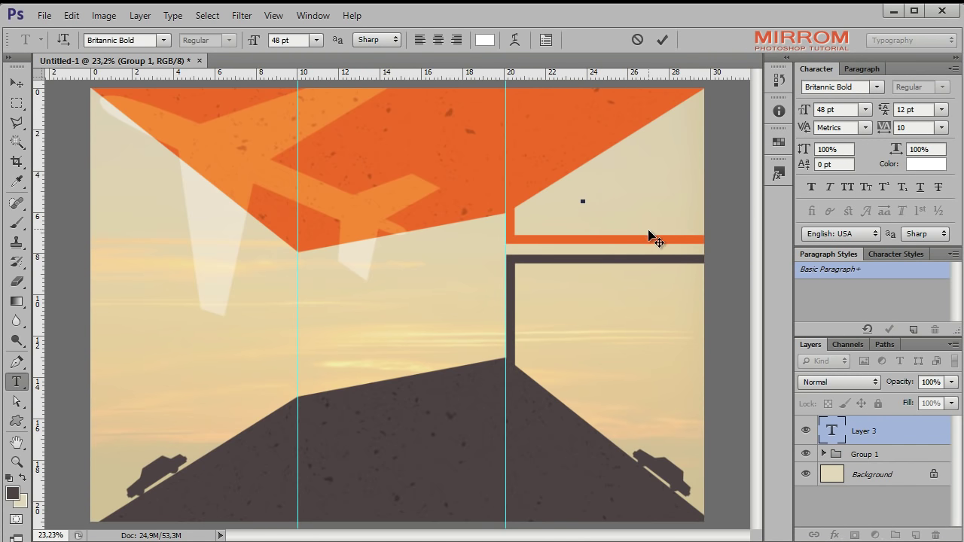
text(TR)
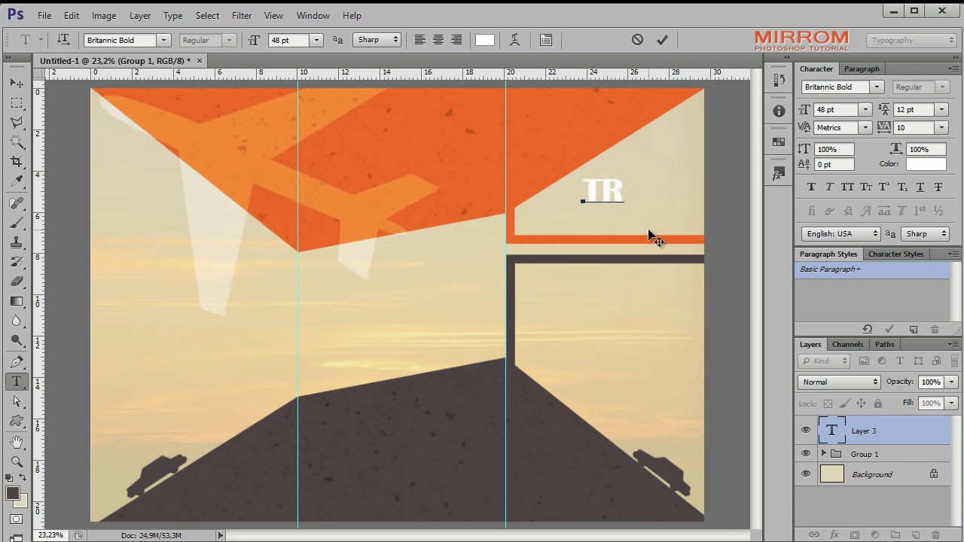
text(AVEL)
click(661, 39)
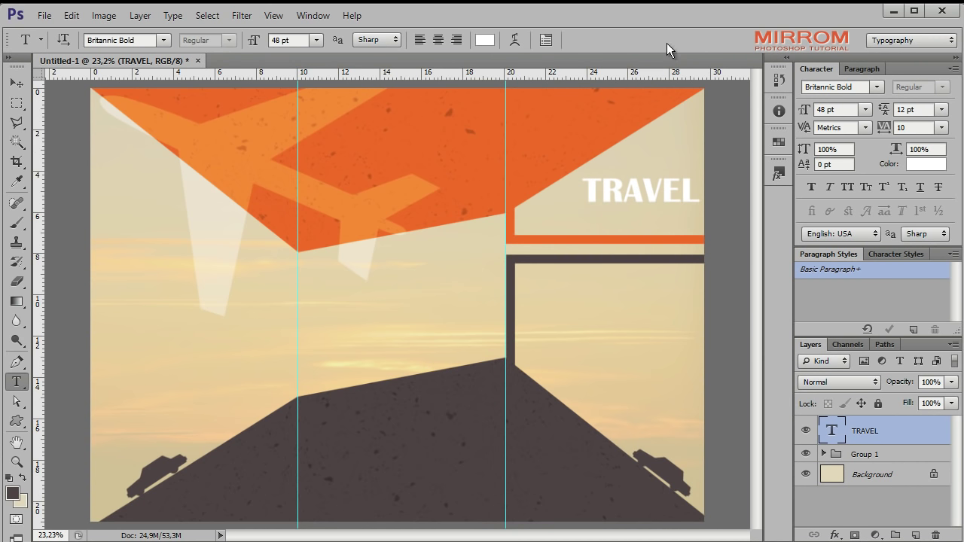
click(925, 164)
drag(641, 213, 595, 354)
click(506, 242)
click(685, 374)
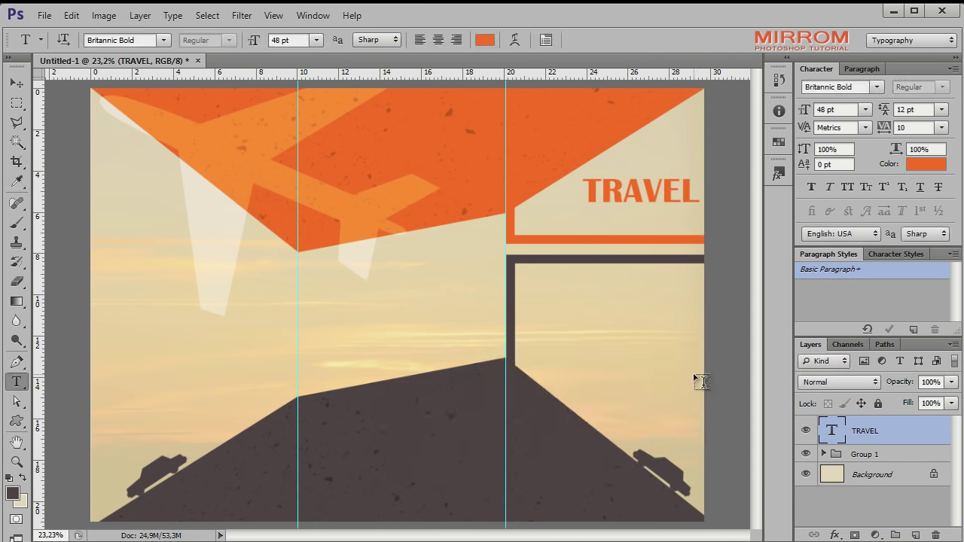
Nudge the TRAVEL heading right and down into position.
scroll(845, 111, down, 3)
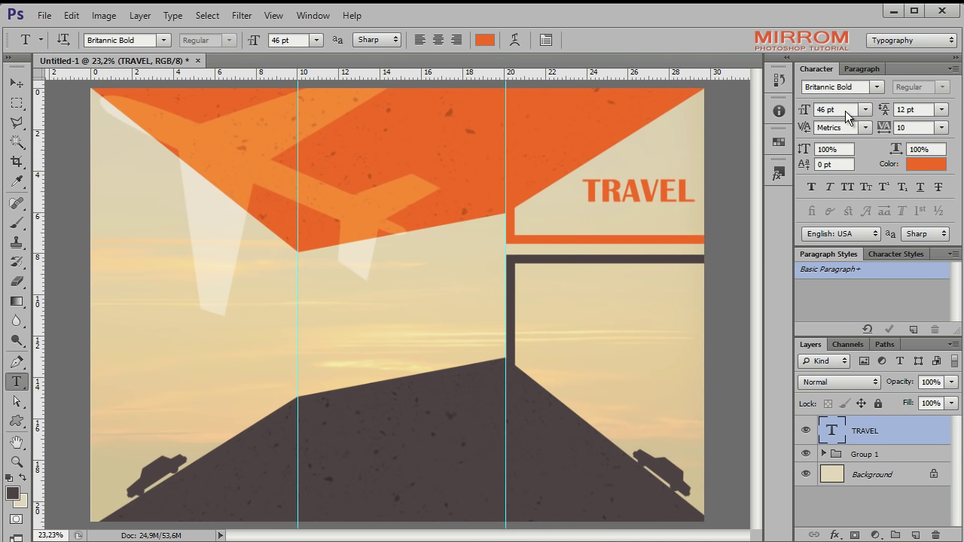
click(16, 83)
key(shift+Right)
key(shift+Right)
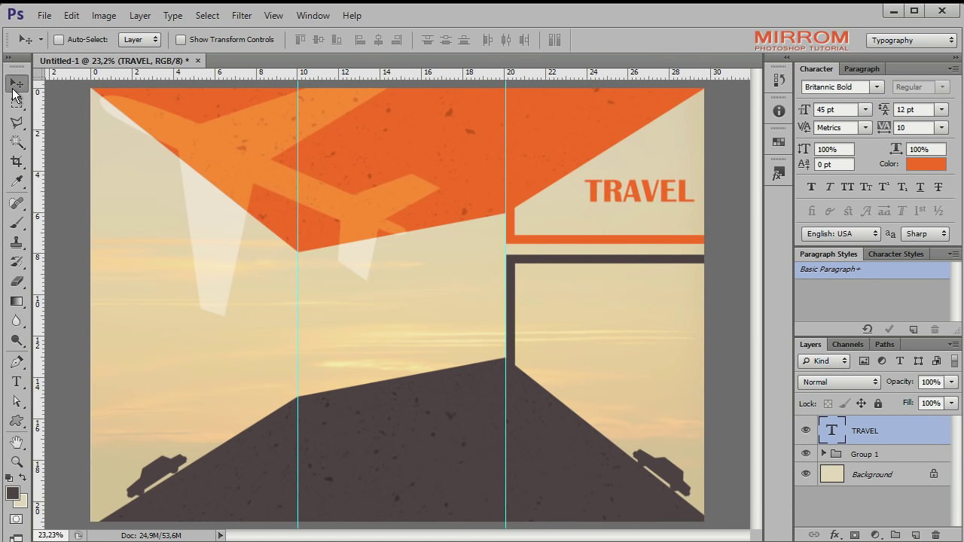
key(shift+Down)
key(shift+Down)
key(shift+Down)
key(shift+Down)
key(shift+Down)
key(shift+Down)
key(shift+Right)
key(shift+Down)
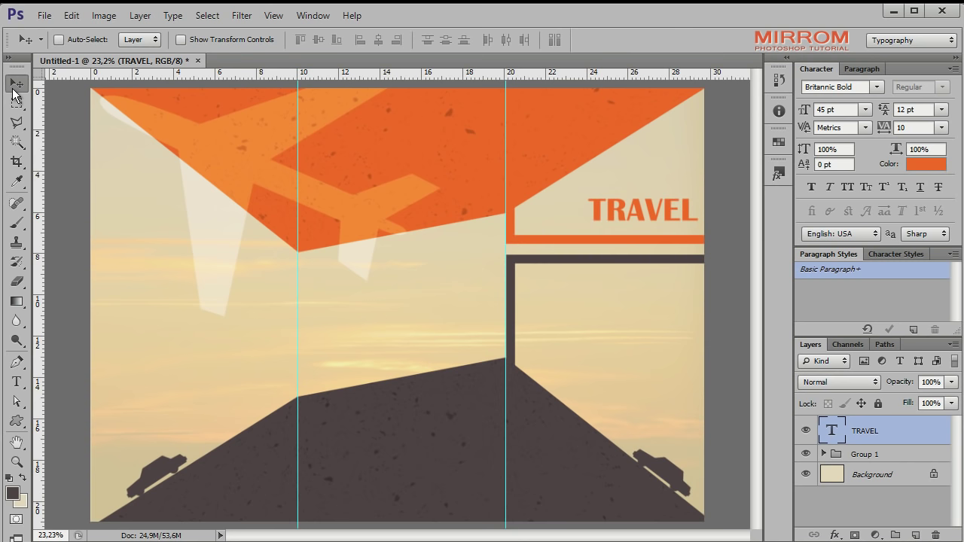
click(892, 454)
Add a BROCHURE DESIGN subtitle below TRAVEL and adjust its font size.
key(t)
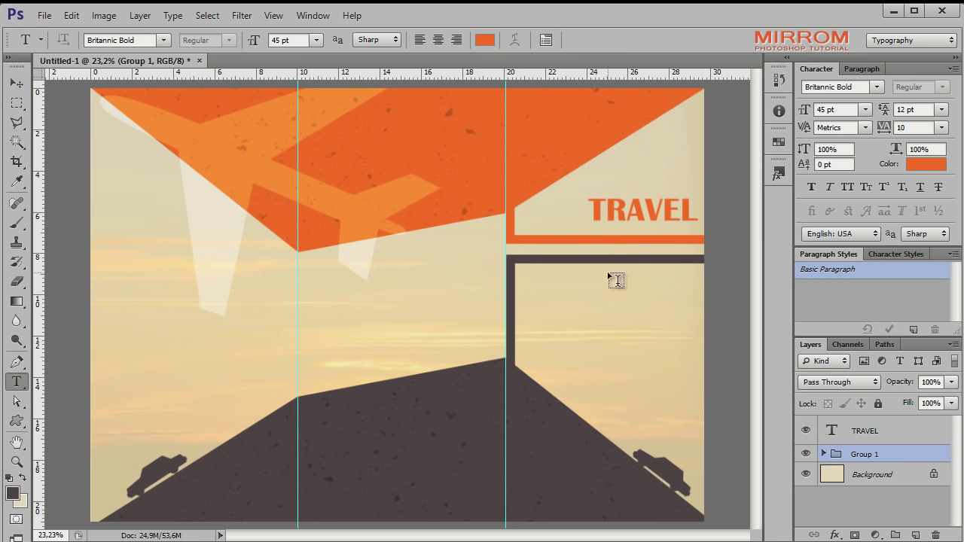
click(596, 241)
text(BRO)
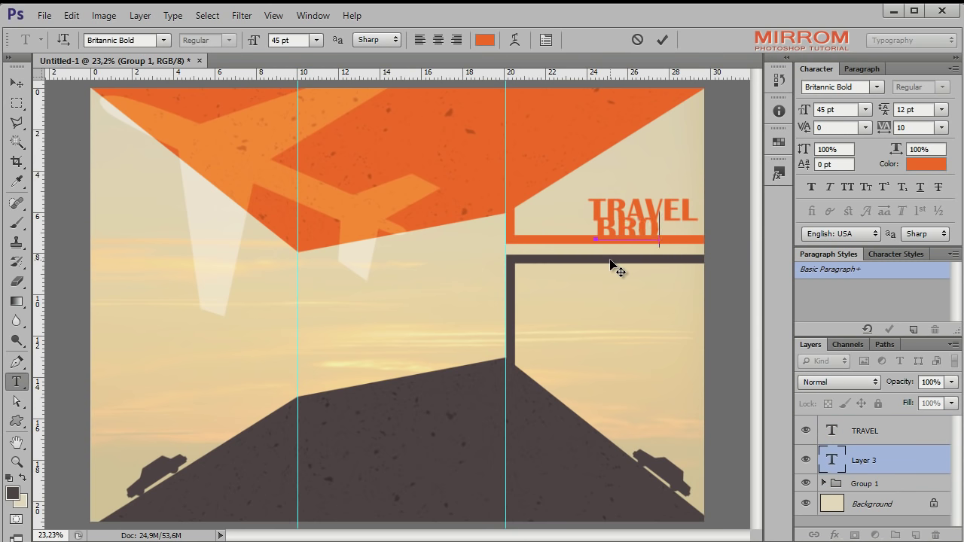
text(CH)
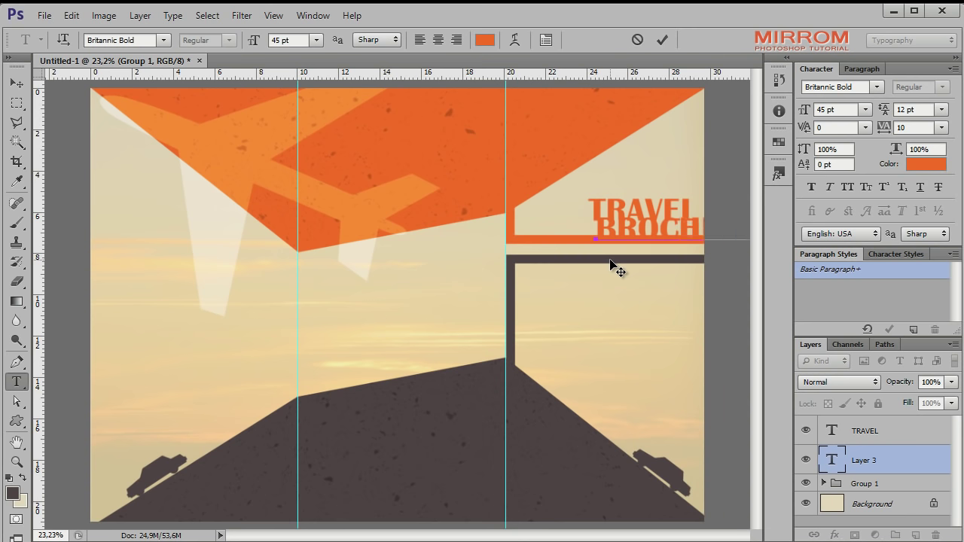
click(662, 39)
click(865, 109)
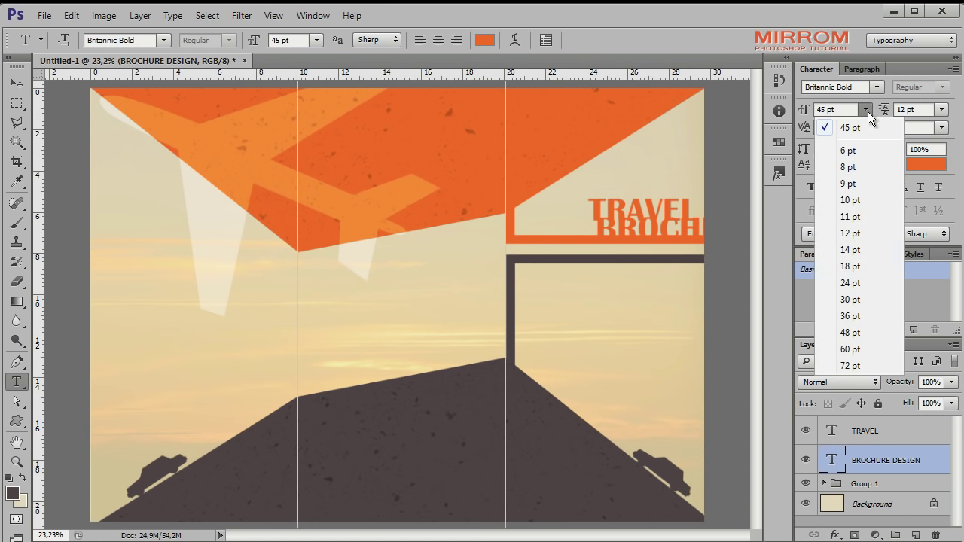
click(858, 248)
key(Up)
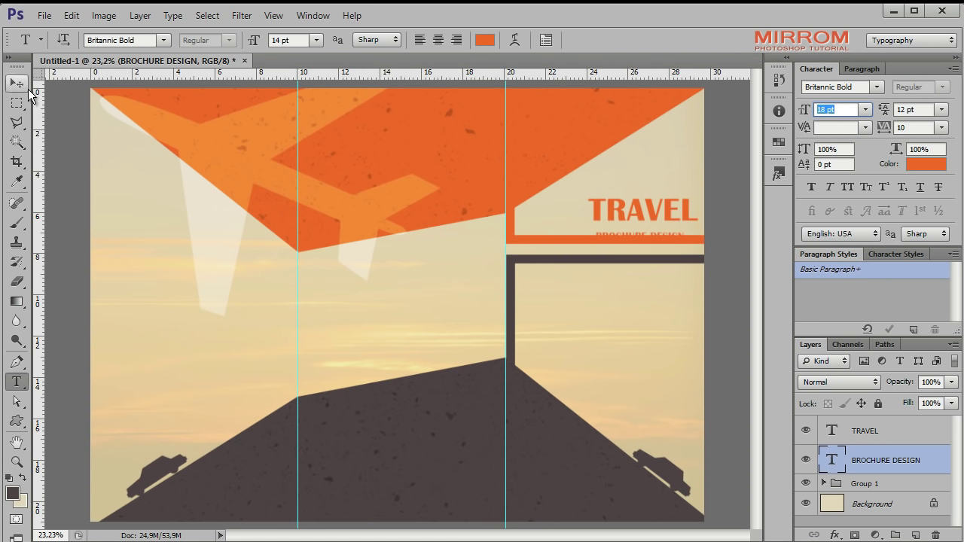
click(16, 83)
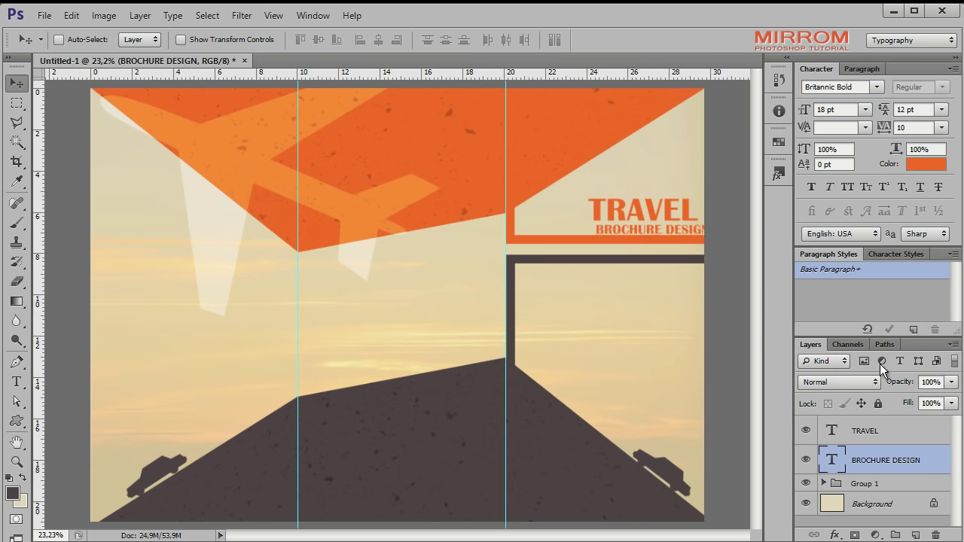
click(865, 109)
click(853, 232)
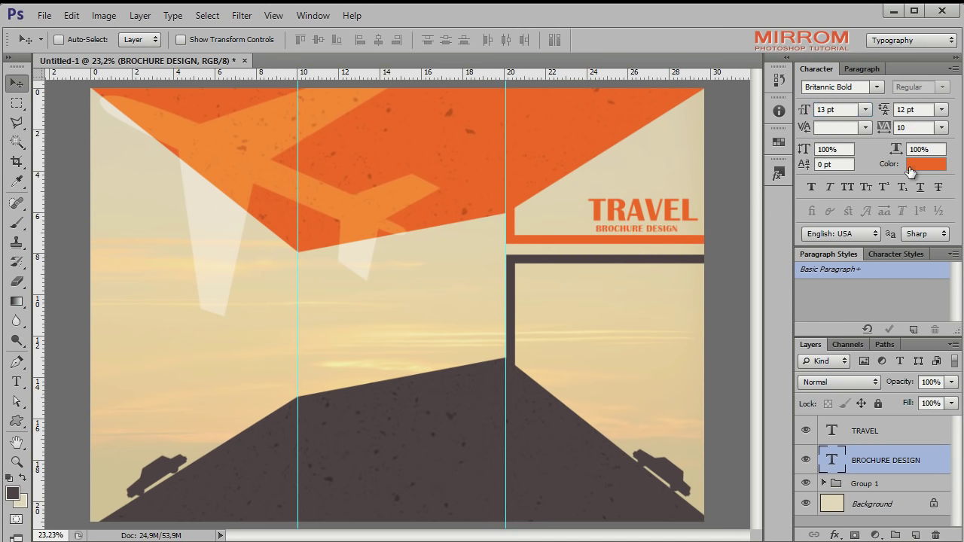
Widen BROCHURE DESIGN tracking through presets 25, 50, 75, 100 and 200, settling on 140.
click(941, 127)
click(921, 305)
click(941, 127)
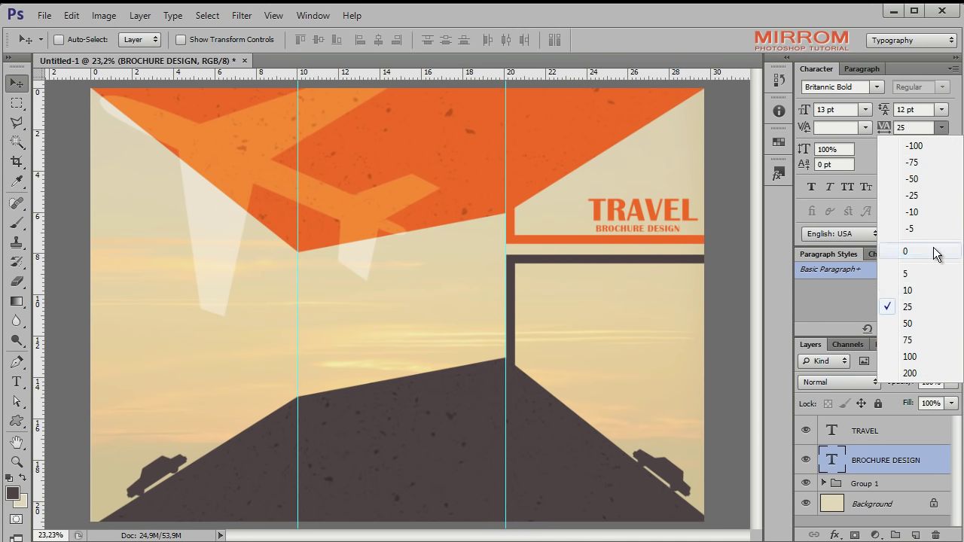
click(911, 323)
click(940, 127)
click(916, 341)
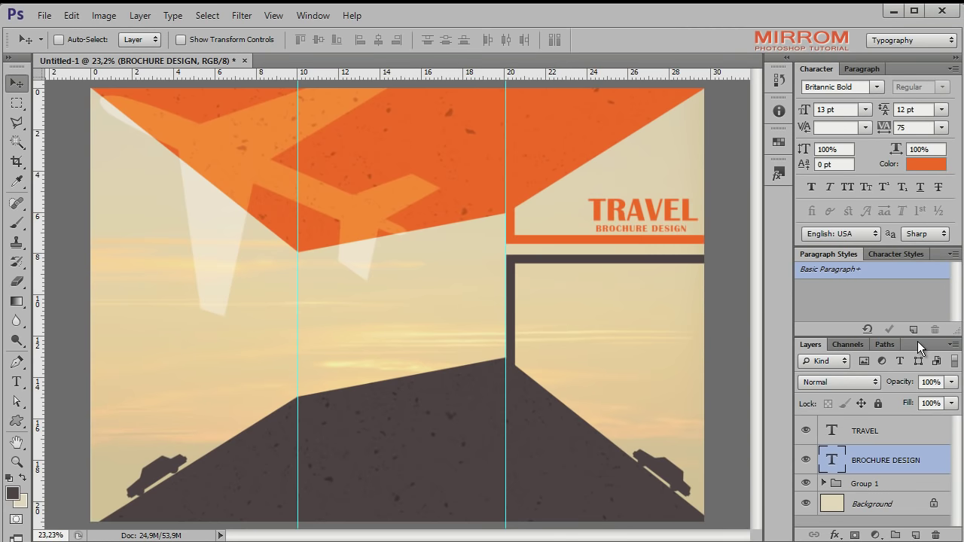
click(940, 127)
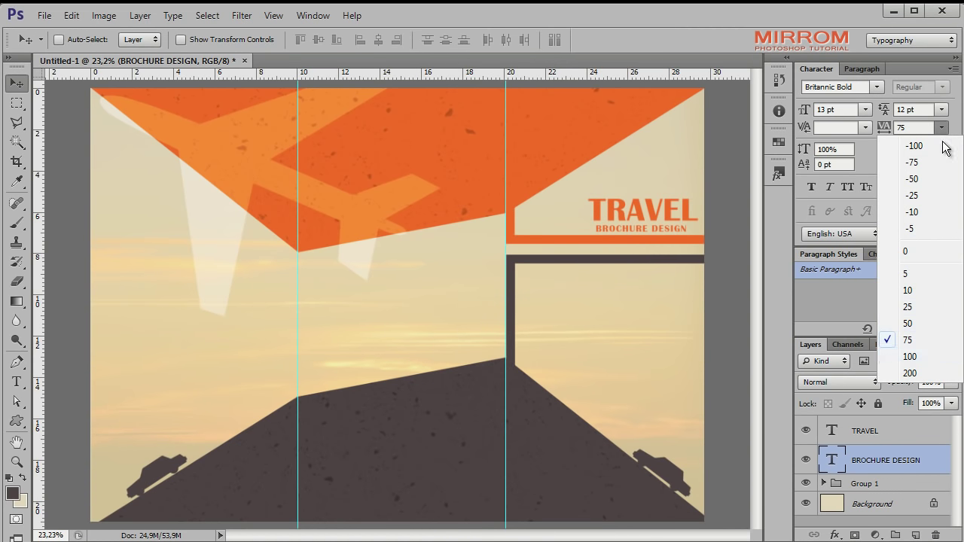
click(922, 358)
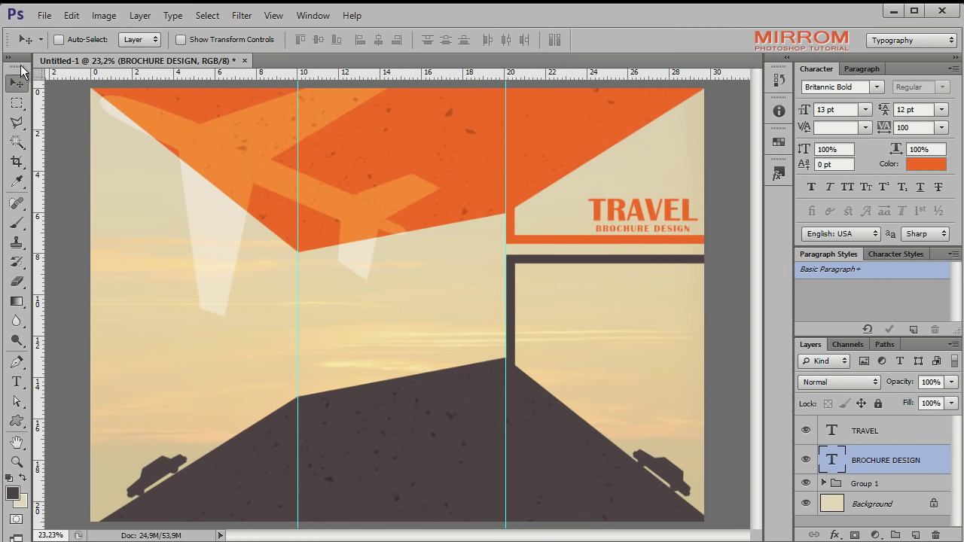
click(942, 127)
click(917, 368)
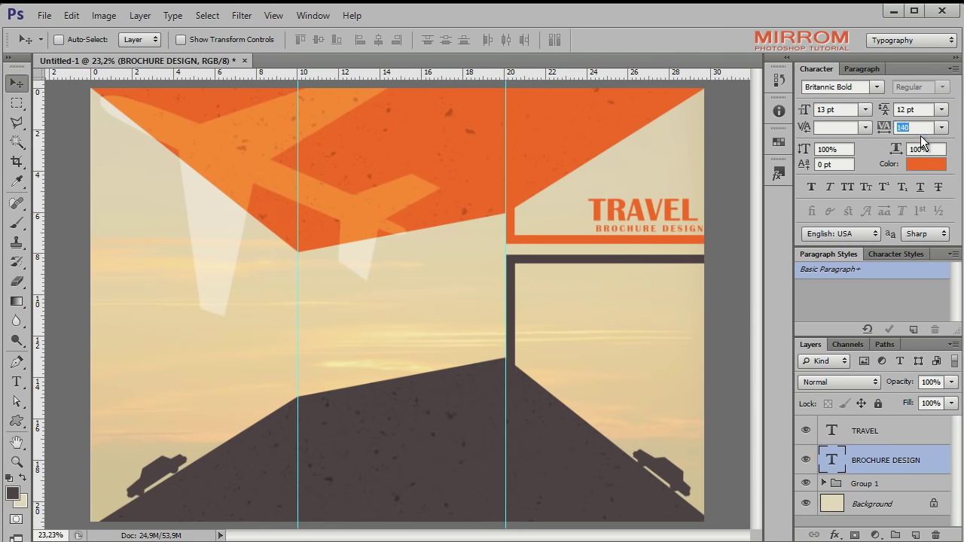
key(Return)
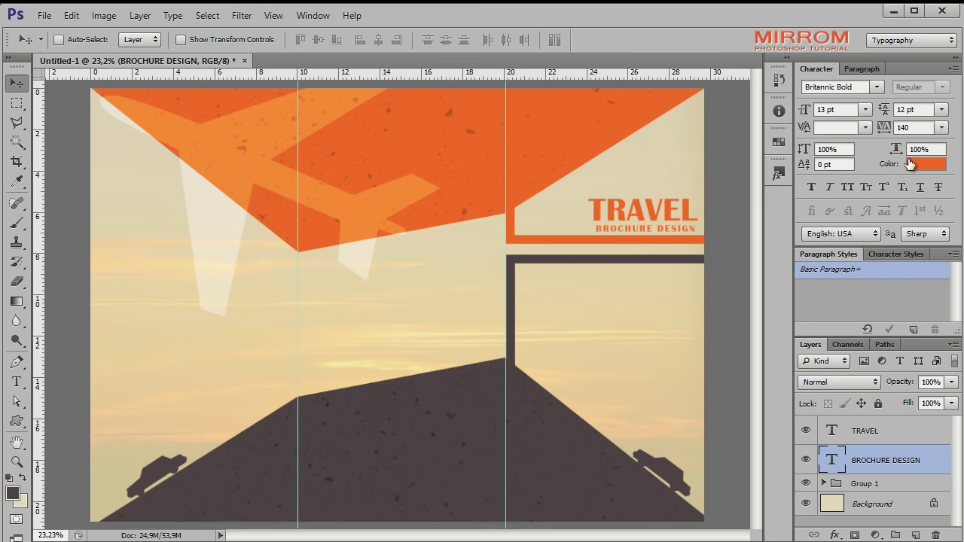
Tighten the TRAVEL heading's tracking from 25 to 10, then to 5.
click(889, 438)
click(941, 127)
click(914, 306)
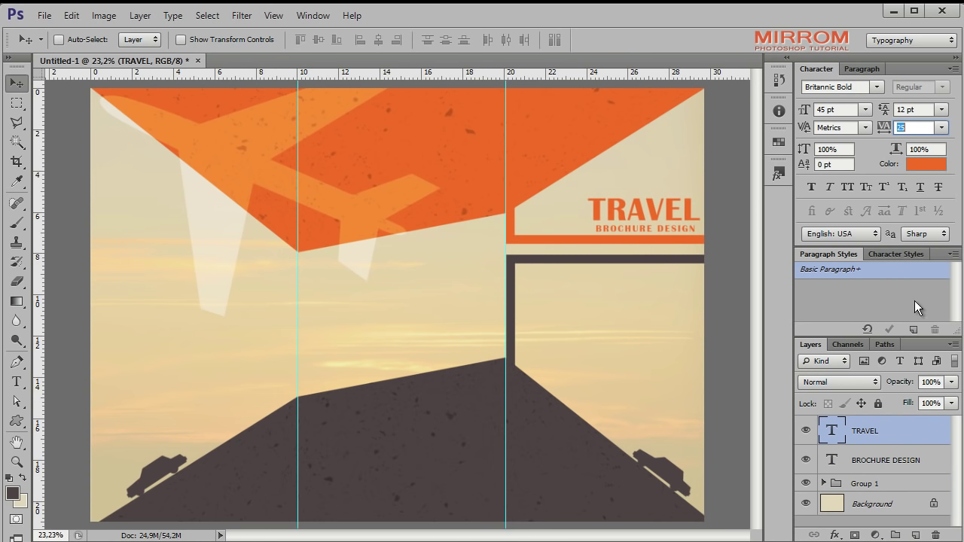
click(942, 129)
click(933, 288)
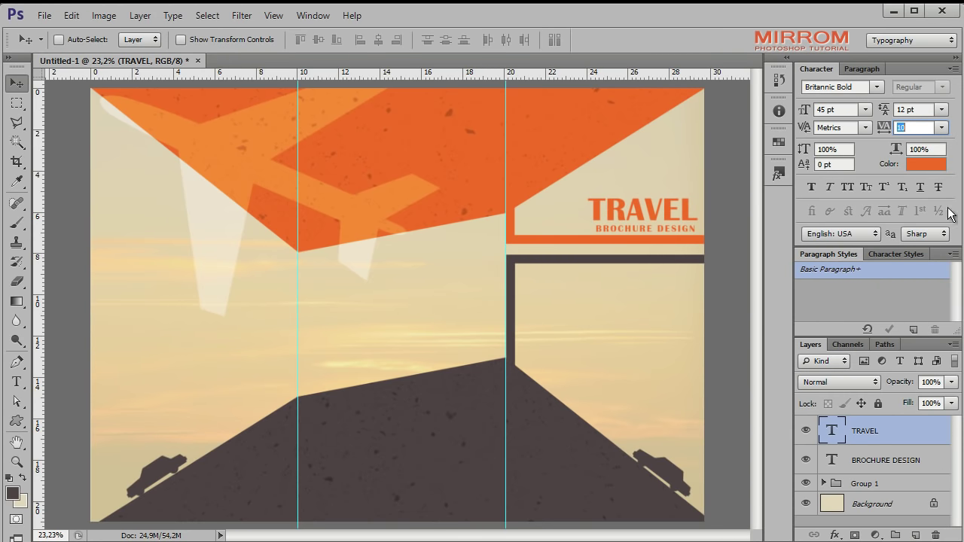
click(941, 127)
click(937, 272)
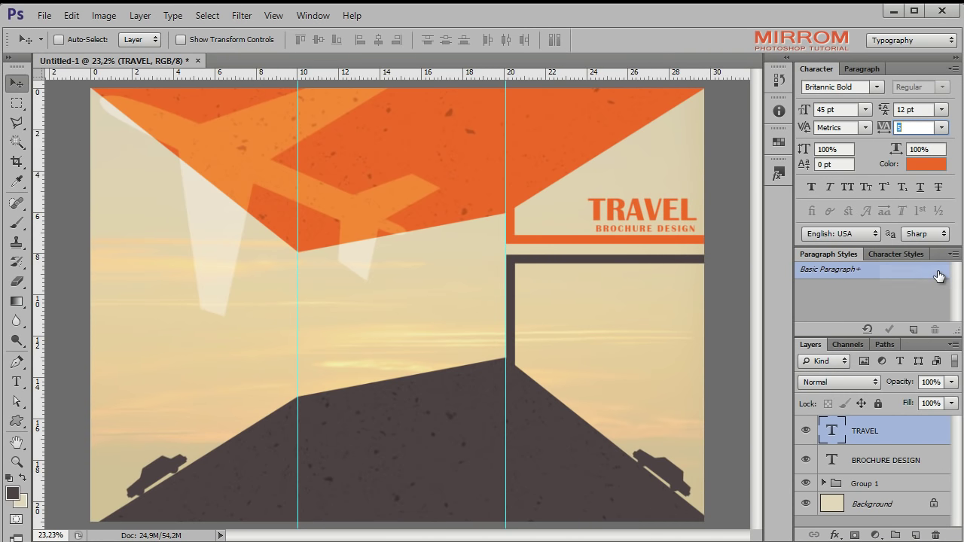
Centre BROCHURE DESIGN horizontally under TRAVEL and widen its tracking to 155.
shift+click(885, 460)
click(380, 40)
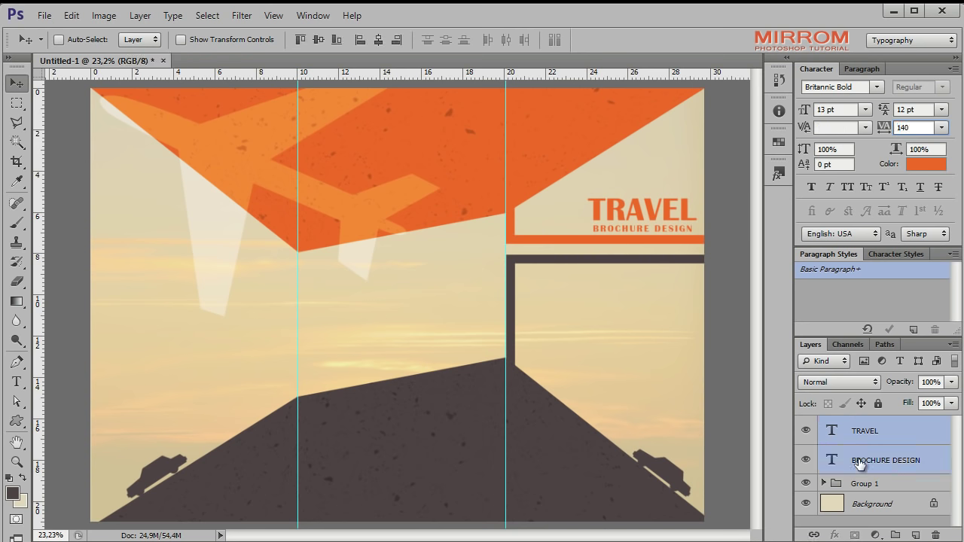
click(909, 488)
click(900, 451)
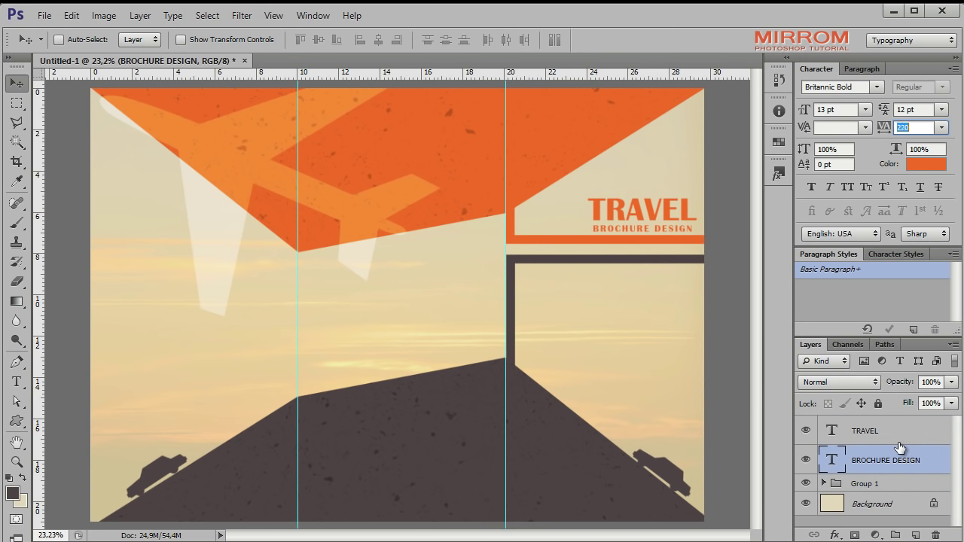
click(941, 127)
click(940, 136)
text(155)
key(Return)
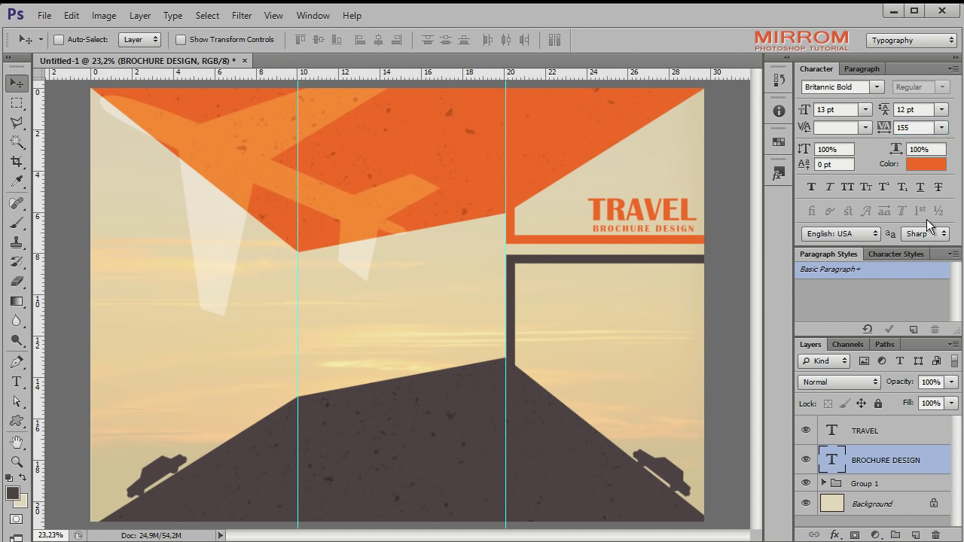
Nudge TRAVEL and BROCHURE DESIGN together slightly down and left.
click(873, 484)
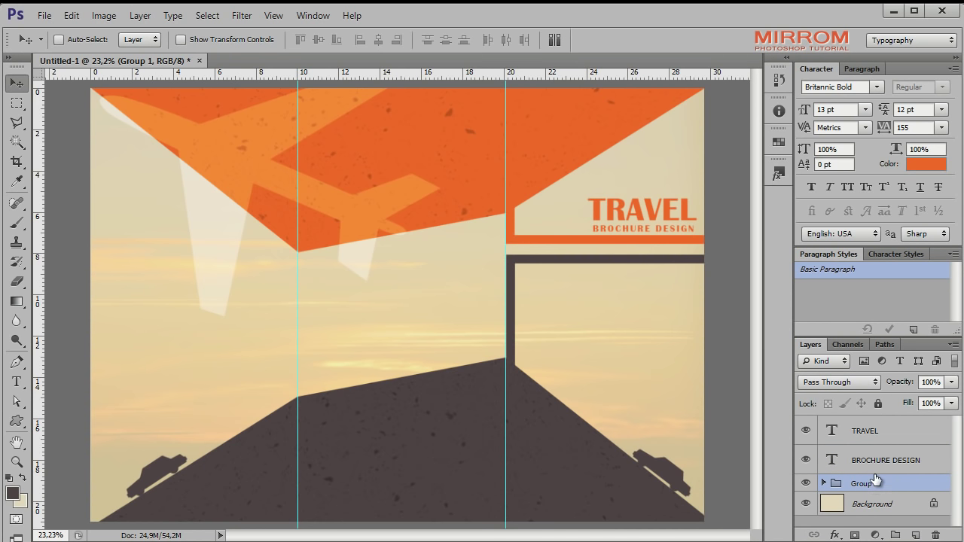
click(882, 444)
key(shift+Up)
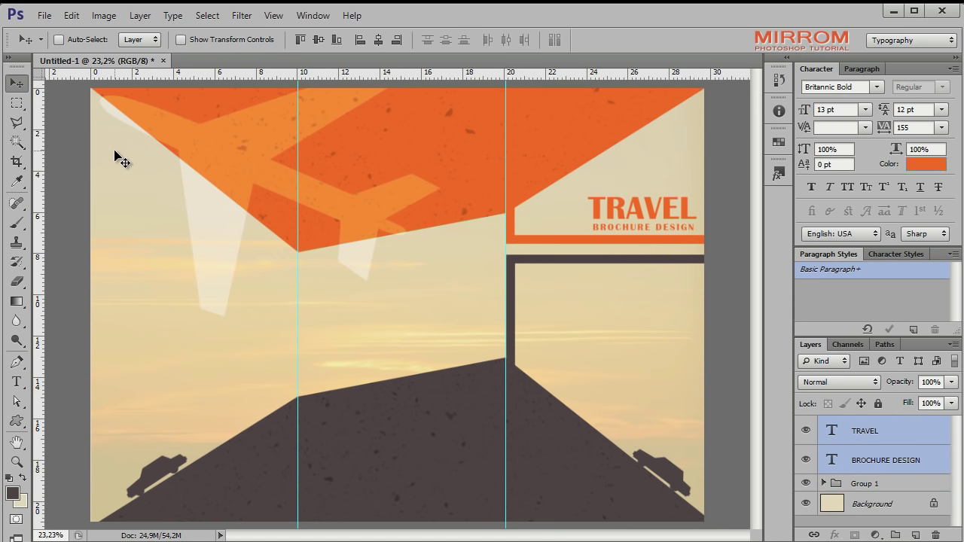
key(shift+Down)
key(shift+Left)
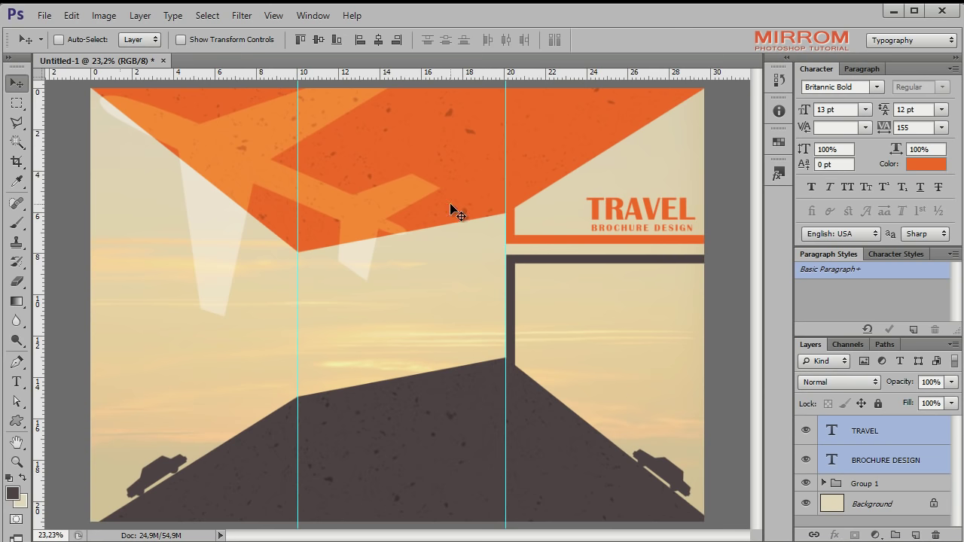
click(891, 485)
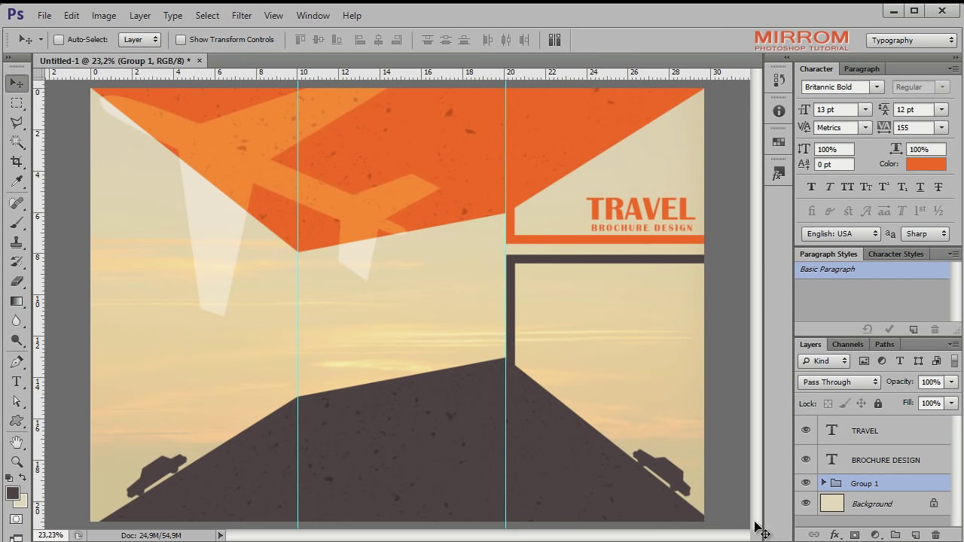
Type a LOREM IPSUM text line on the right panel.
click(18, 382)
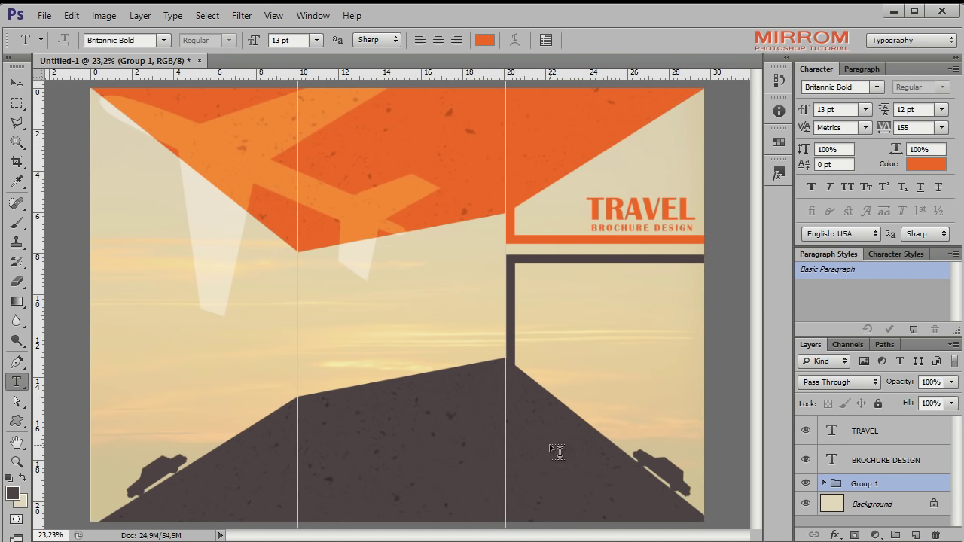
click(594, 391)
text(LOREM IPSU)
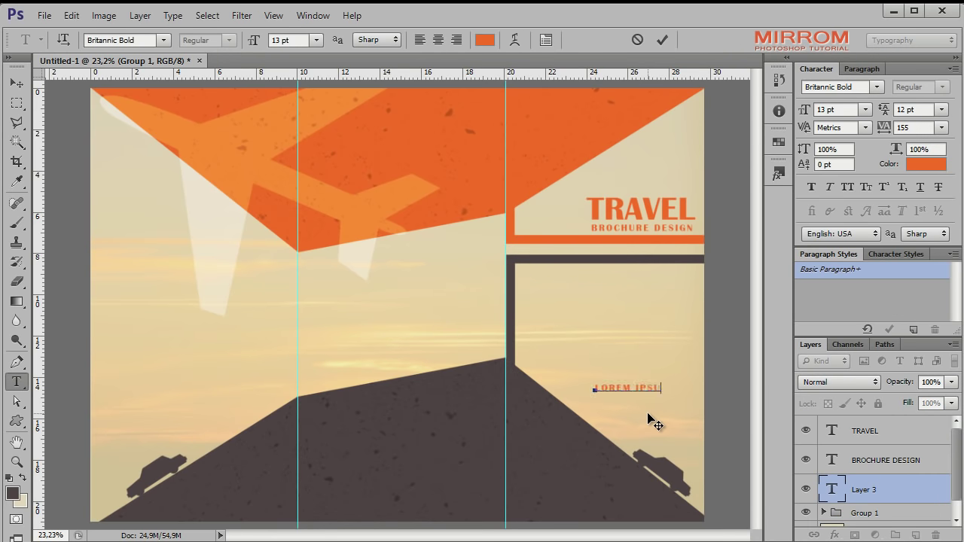
text(M)
click(662, 40)
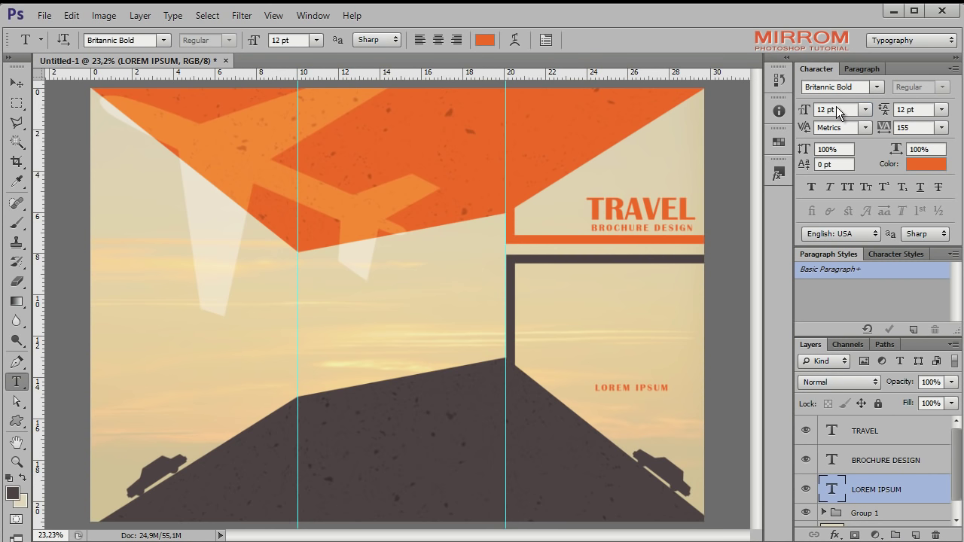
Make LOREM IPSUM white with 75 tracking and move it down-left onto the dark road.
click(926, 164)
click(716, 375)
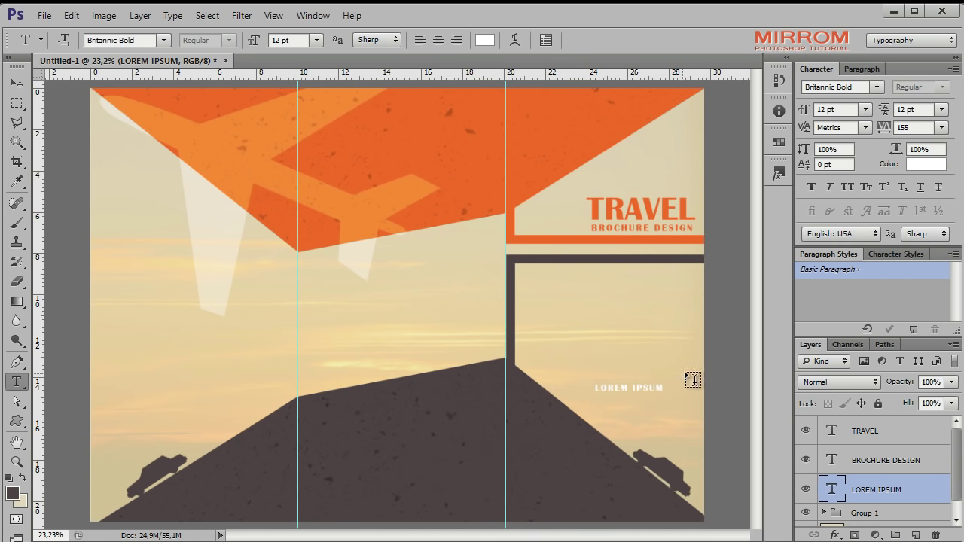
click(940, 128)
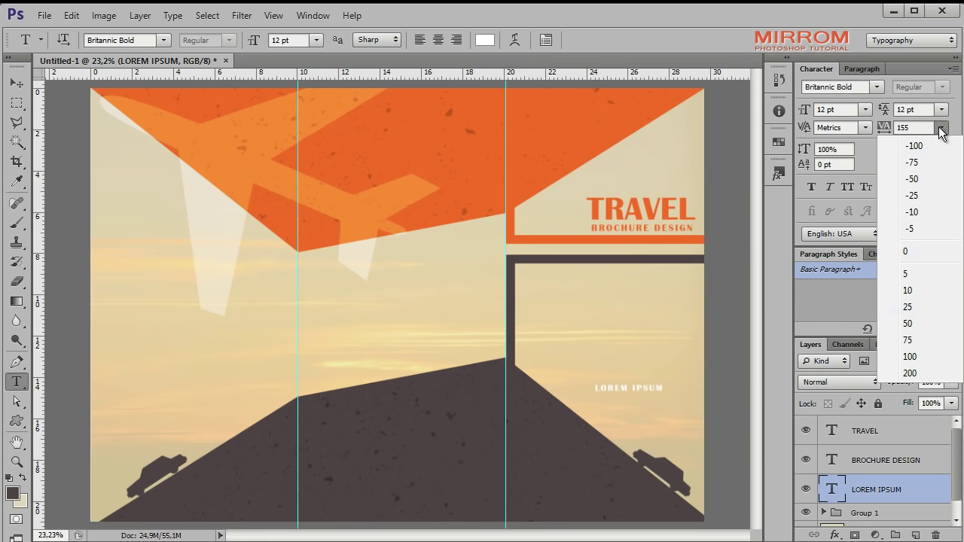
click(921, 341)
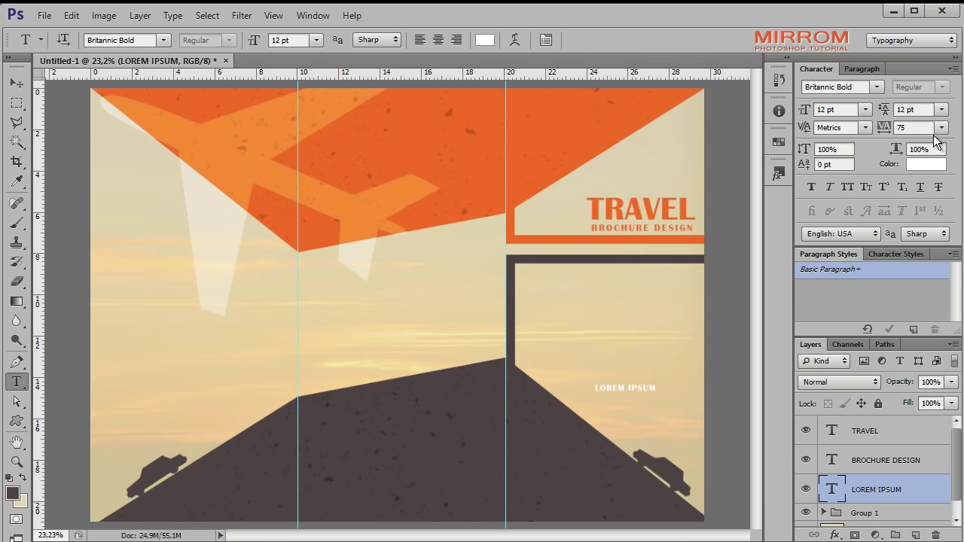
key(v)
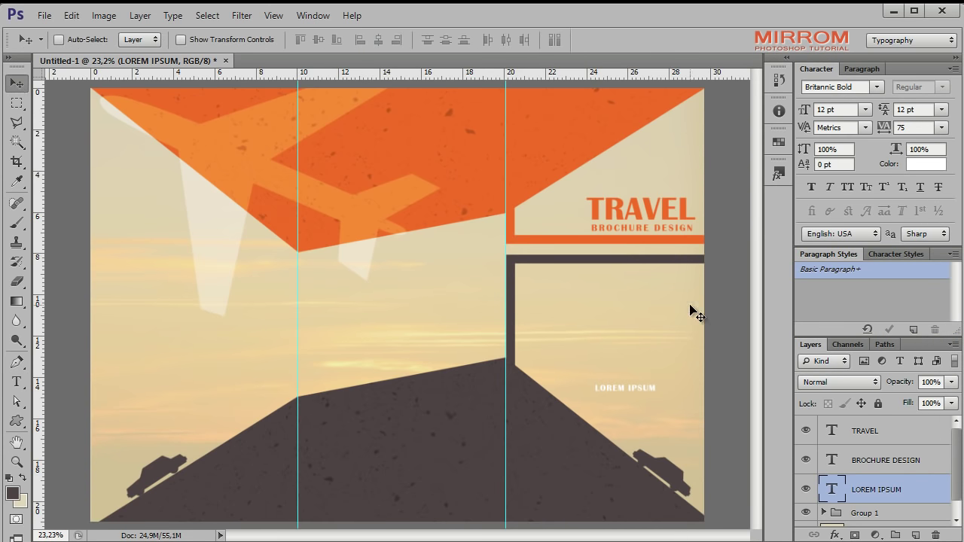
drag(621, 338, 570, 407)
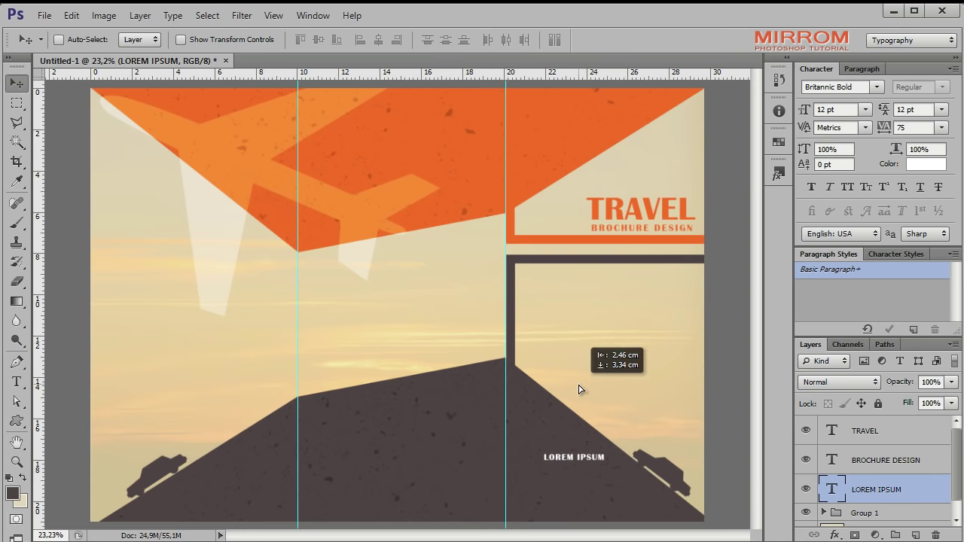
Add a paragraph box below LOREM IPSUM reading 'Sed ut perspiciatis unde omnis'.
click(881, 514)
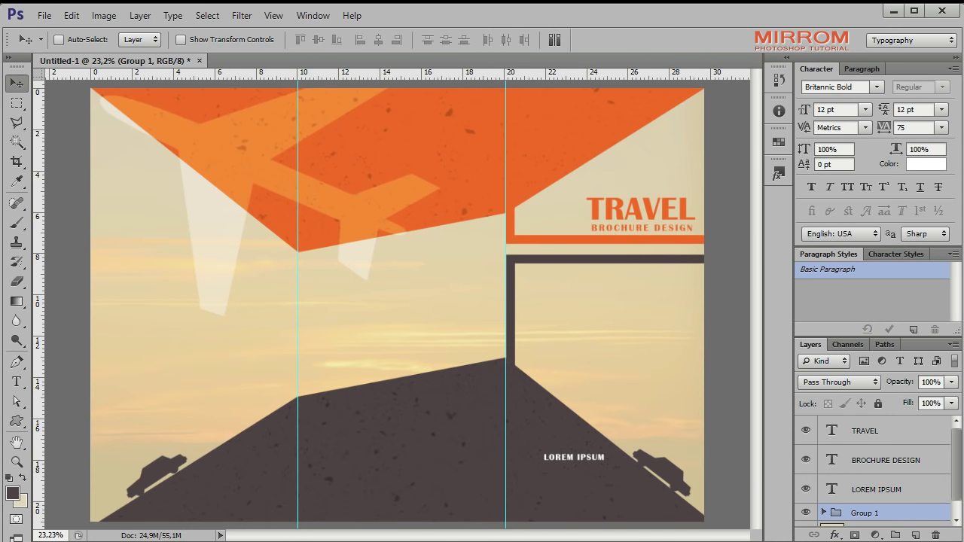
key(ctrl)
click(17, 382)
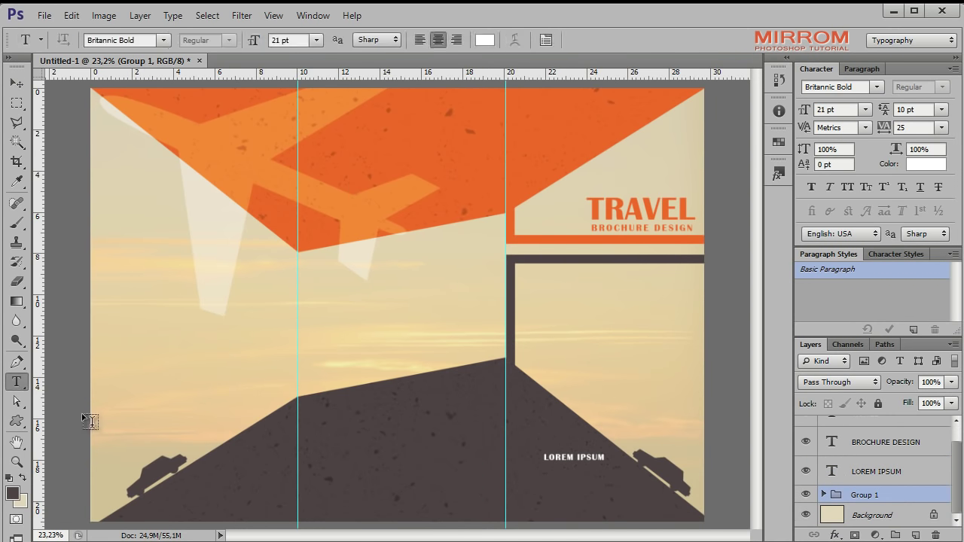
drag(525, 472, 633, 508)
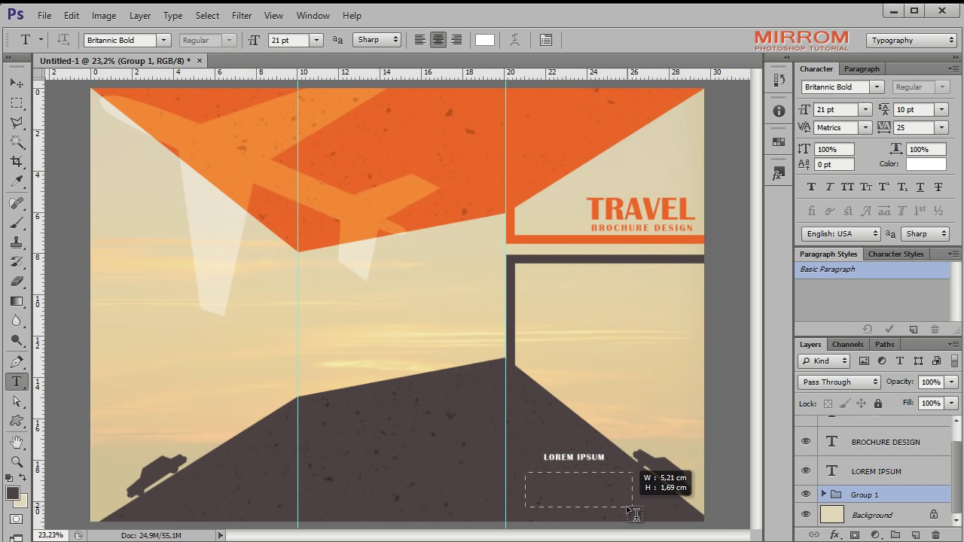
text(Sed ut perspiciatis unde omnis)
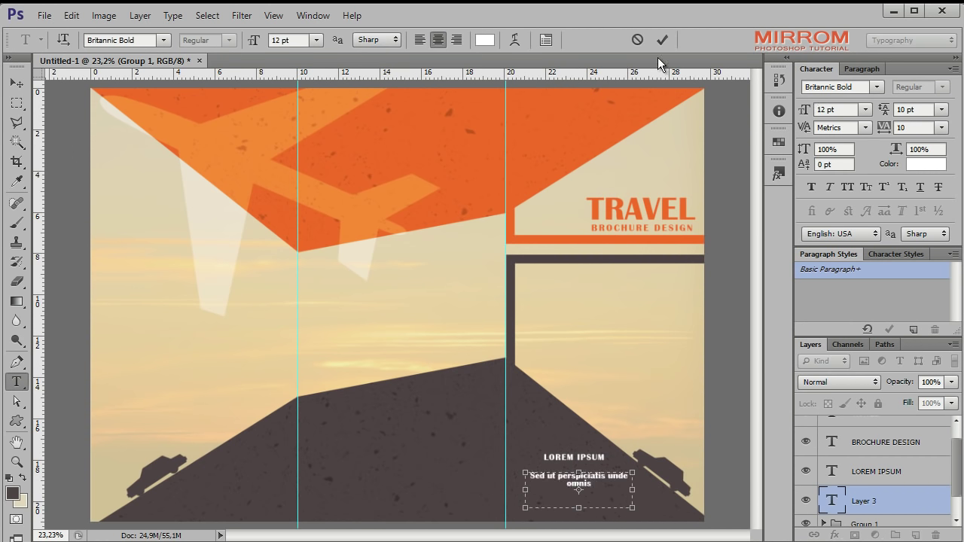
click(659, 42)
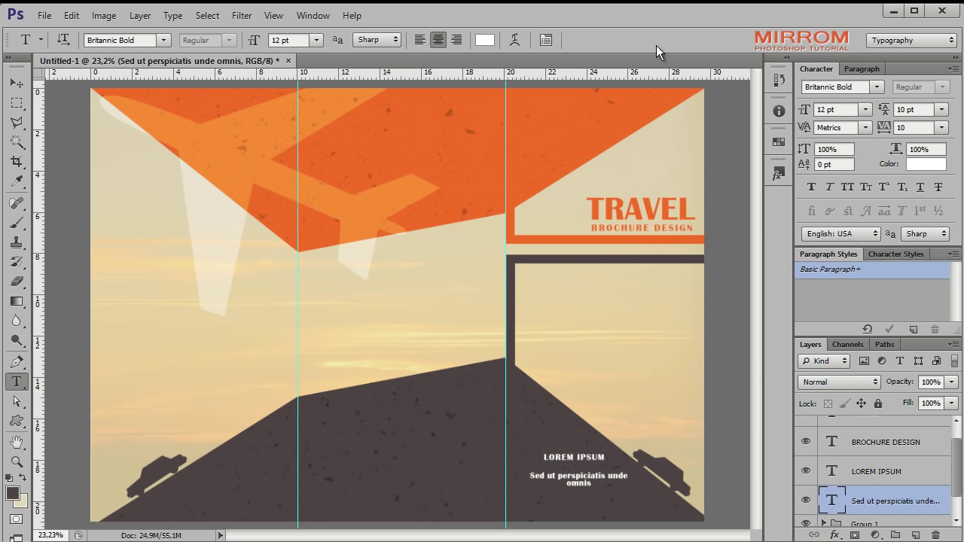
Set LOREM IPSUM tracking to 50, nudge it just above the paragraph, and select both.
click(827, 477)
click(941, 127)
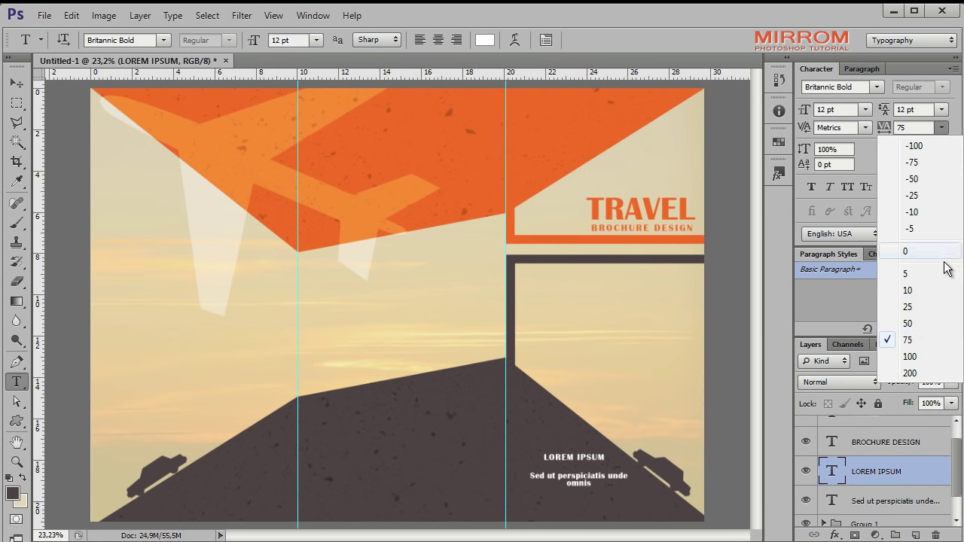
click(913, 322)
click(16, 85)
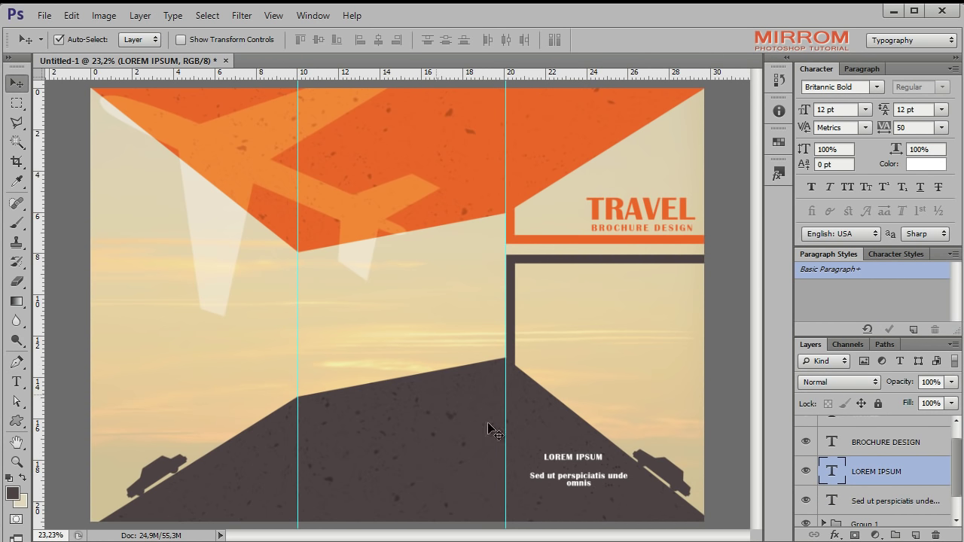
key(shift+Down)
key(shift+Down)
key(shift+Down)
key(shift+Down)
key(shift+Down)
key(shift+Down)
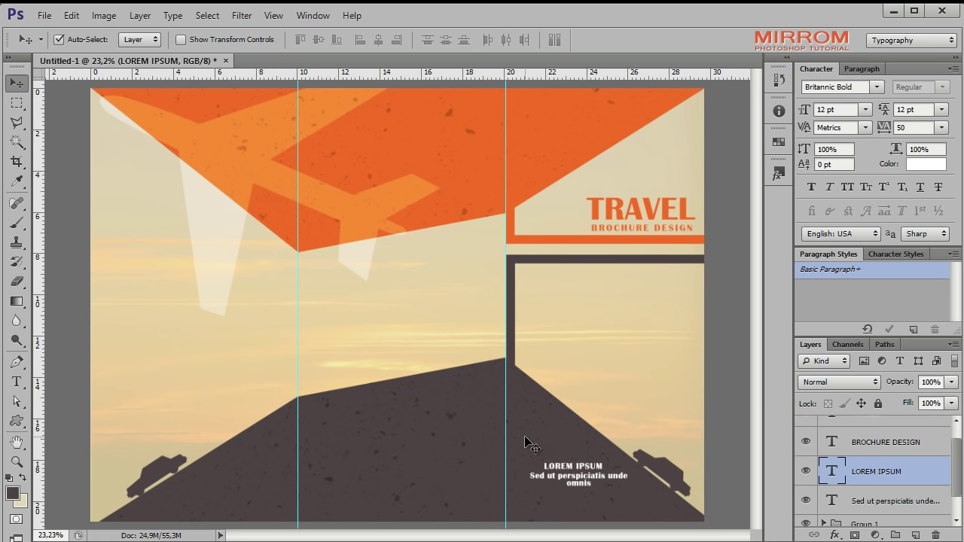
key(shift+Up)
shift+click(866, 500)
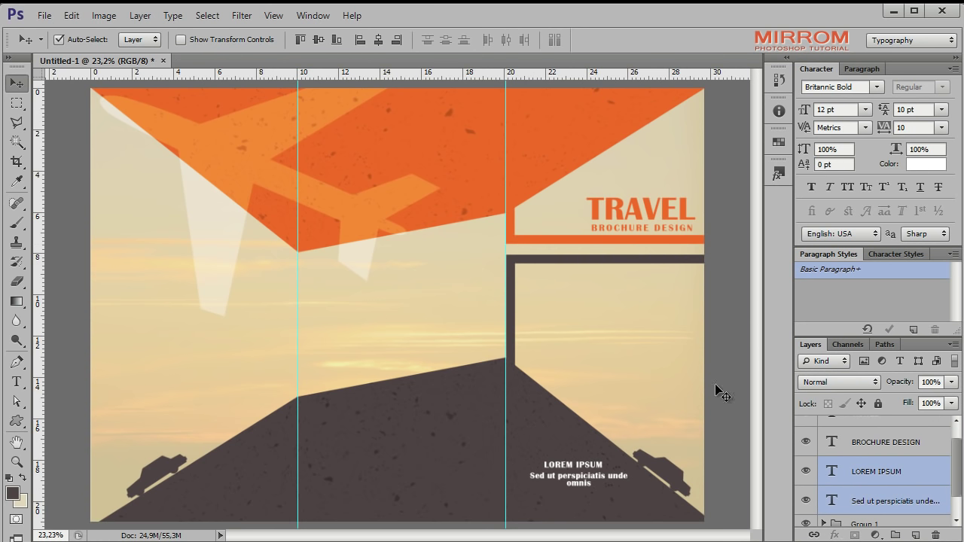
Centre LOREM IPSUM over the paragraph, rotate the block about 38°, and nudge it left.
click(377, 45)
key(ctrl+t)
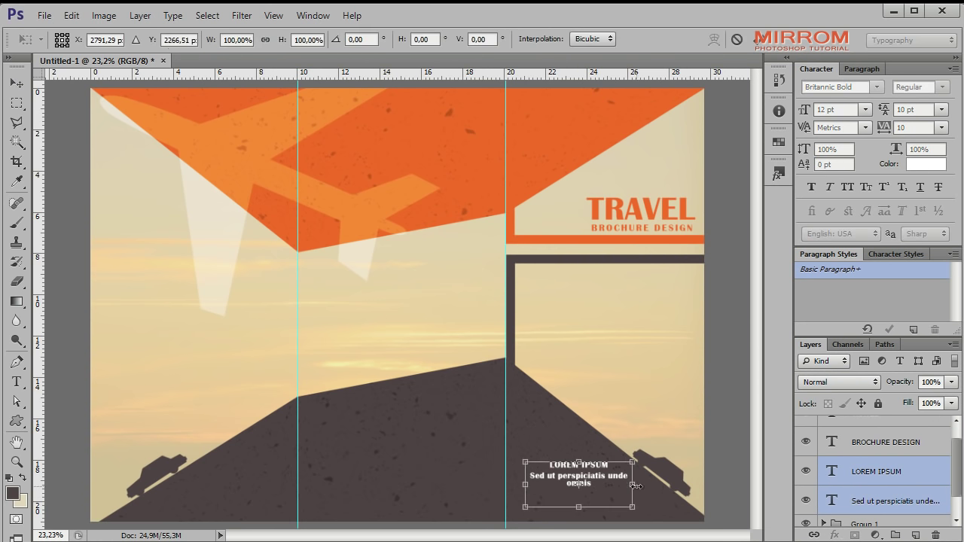
mouse_move(646, 486)
mouse_down()
mouse_move(650, 526)
mouse_move(624, 500)
mouse_move(638, 496)
mouse_up()
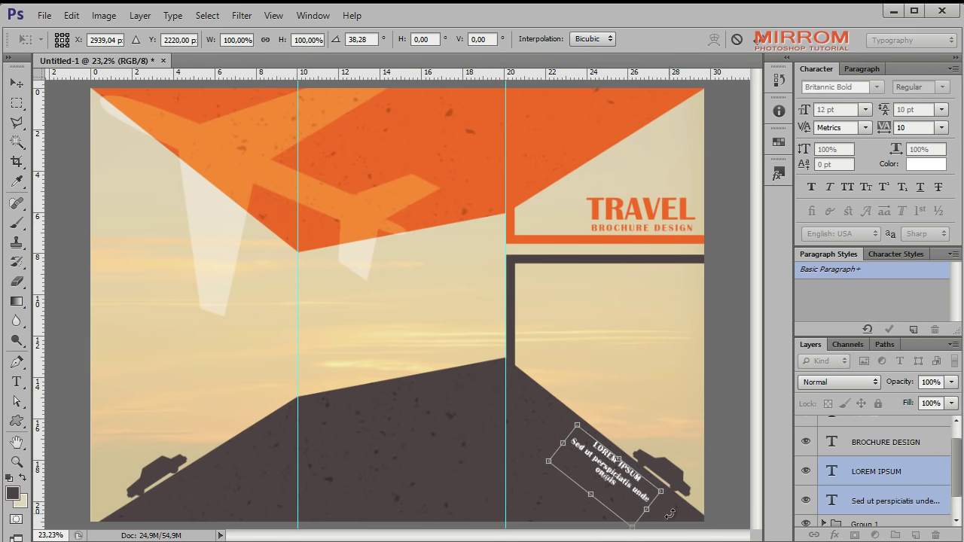
click(751, 39)
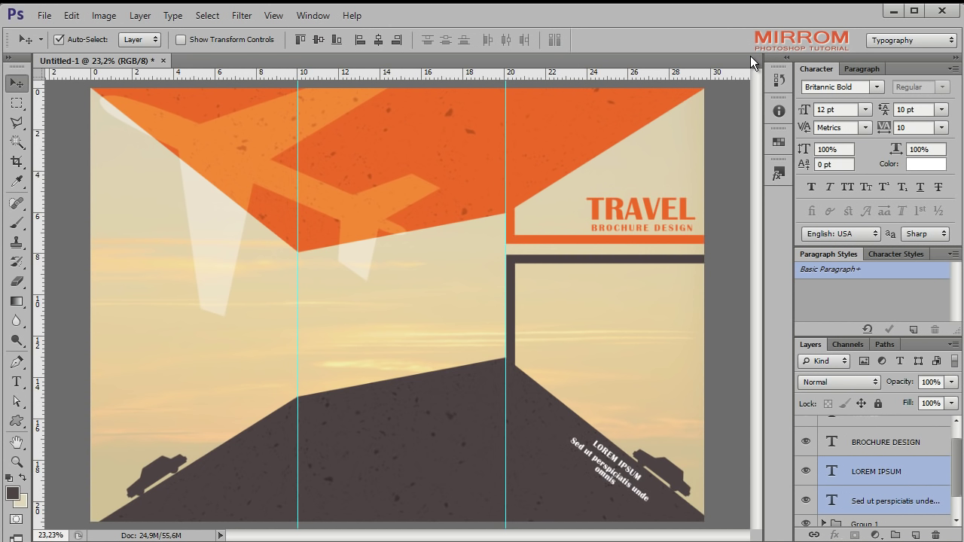
key(shift+Left)
key(shift+Left)
key(shift+Left)
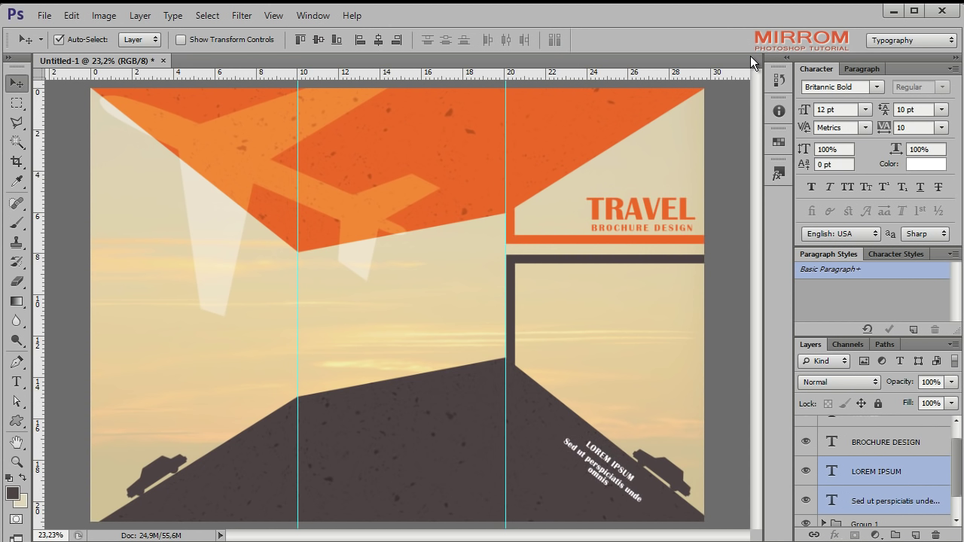
key(shift+Left)
key(Left)
key(Left)
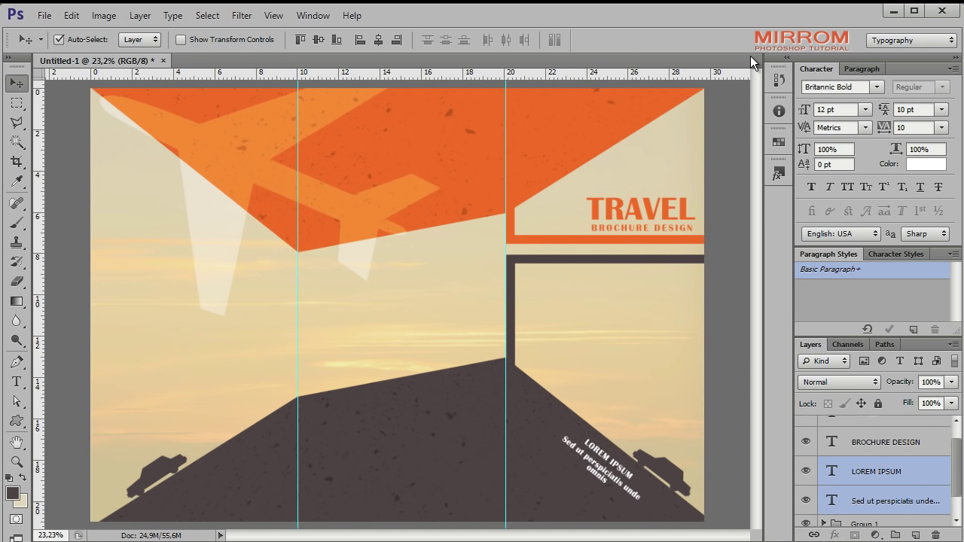
scroll(879, 450, down, 1)
Copy the plane Logo from Untitled-2 and place it atop the right panel beside a new guide.
click(881, 495)
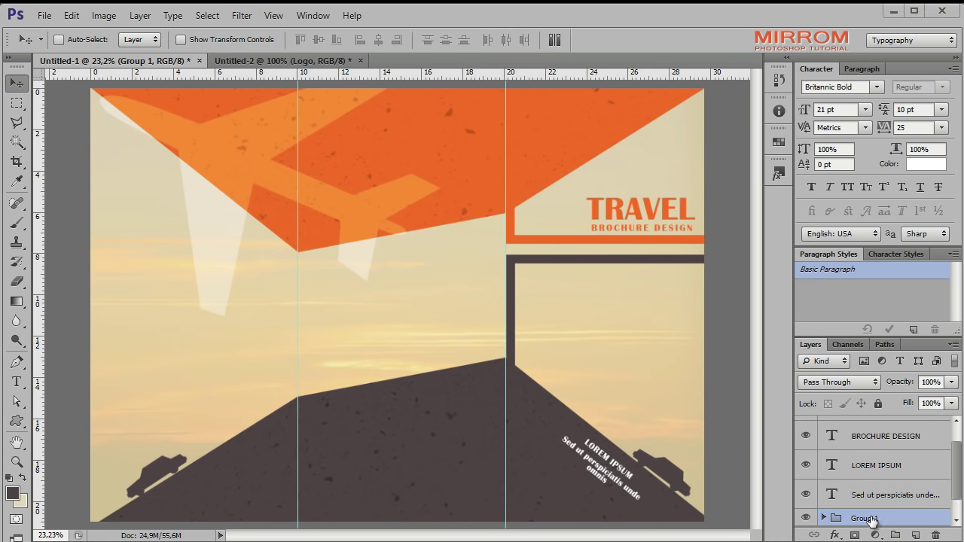
click(317, 61)
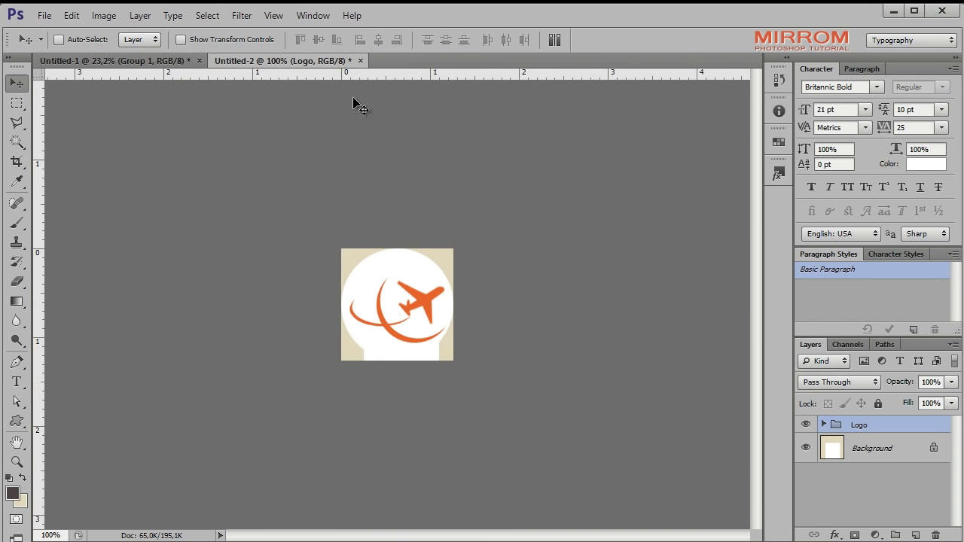
mouse_move(456, 351)
mouse_down()
mouse_move(151, 61)
mouse_move(607, 197)
mouse_move(534, 113)
mouse_up()
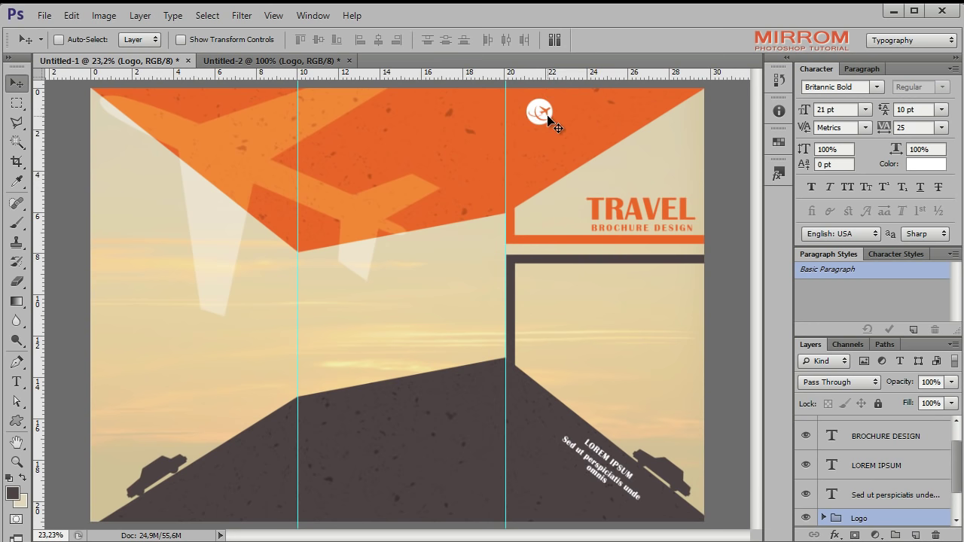
drag(44, 109, 544, 174)
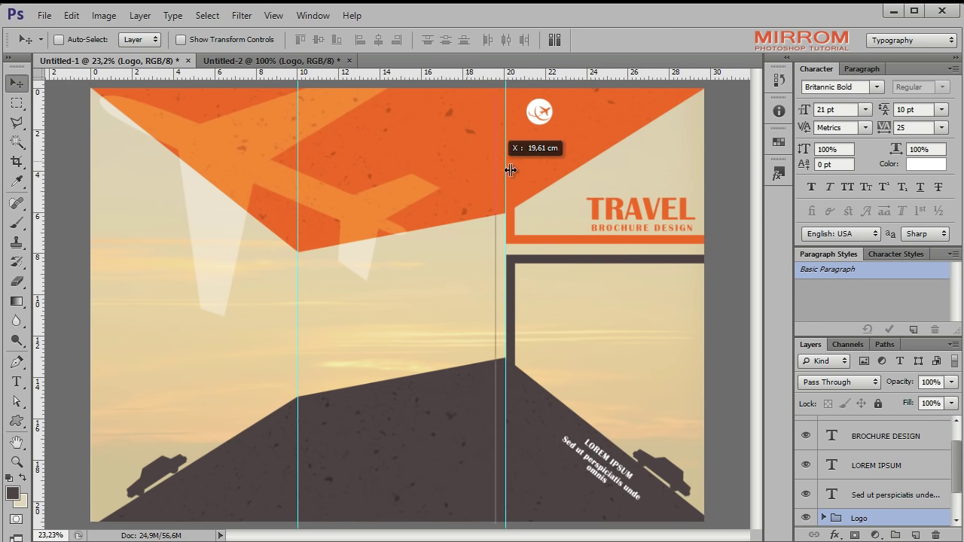
scroll(858, 522, down, 2)
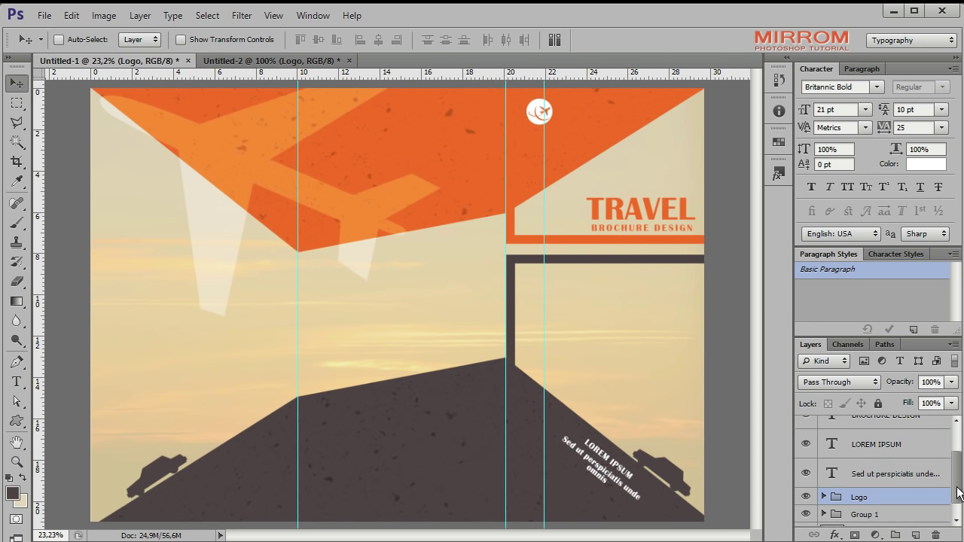
drag(530, 113, 516, 111)
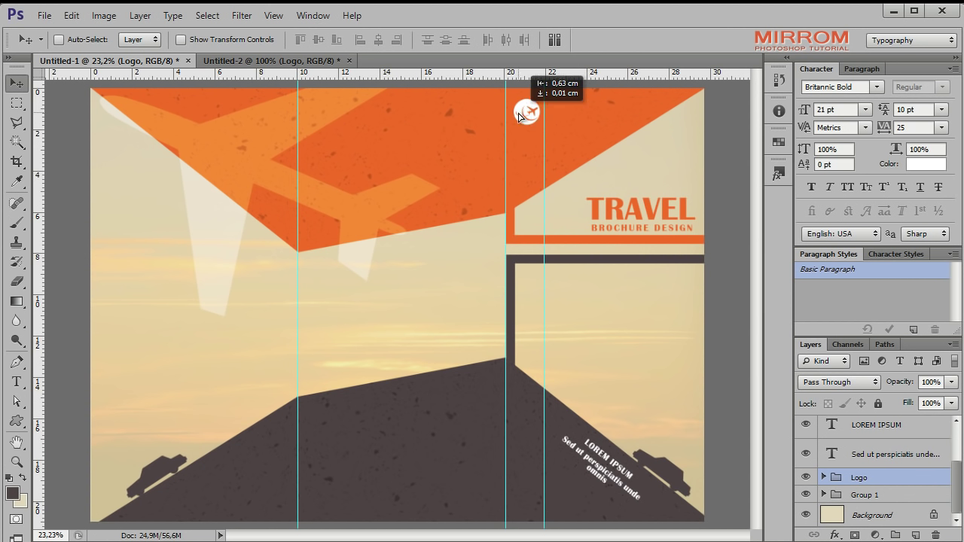
key(shift+Up)
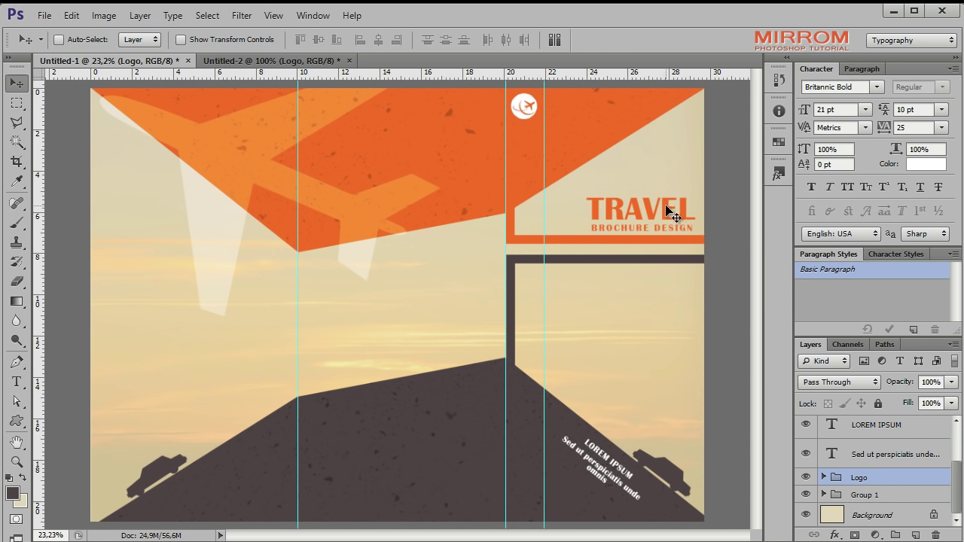
key(shift+Up)
click(891, 500)
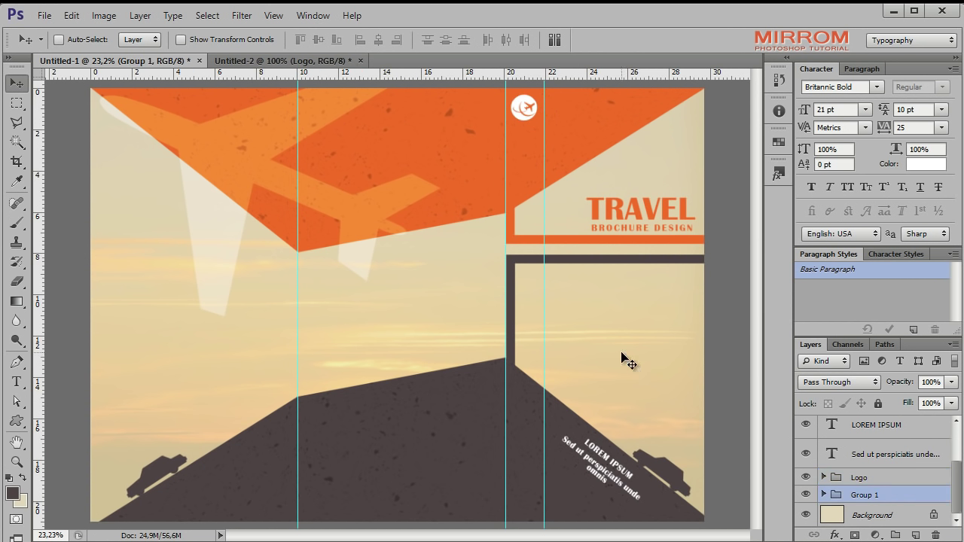
Draw a white rectangle strip down the fold between the guides, set to Overlay at 27% opacity.
click(17, 421)
click(83, 418)
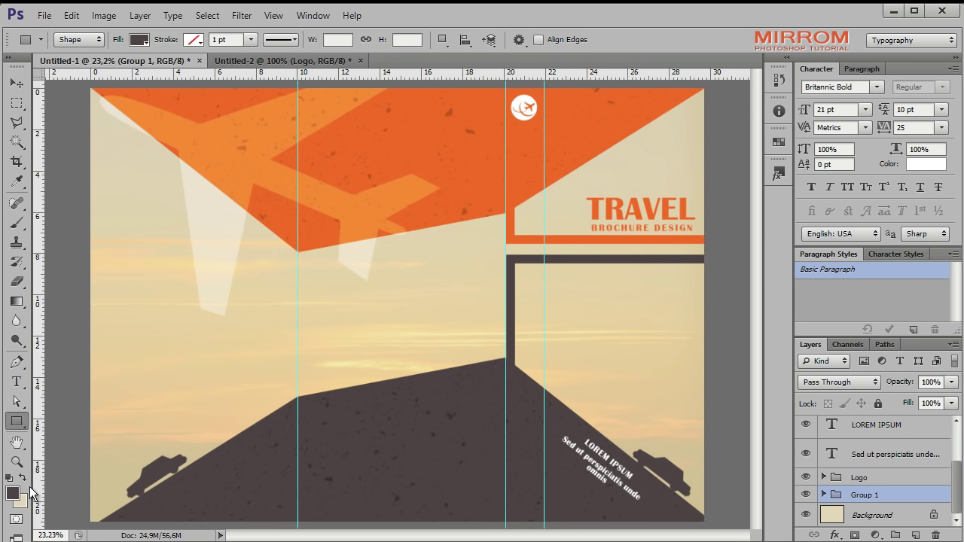
click(13, 493)
click(715, 375)
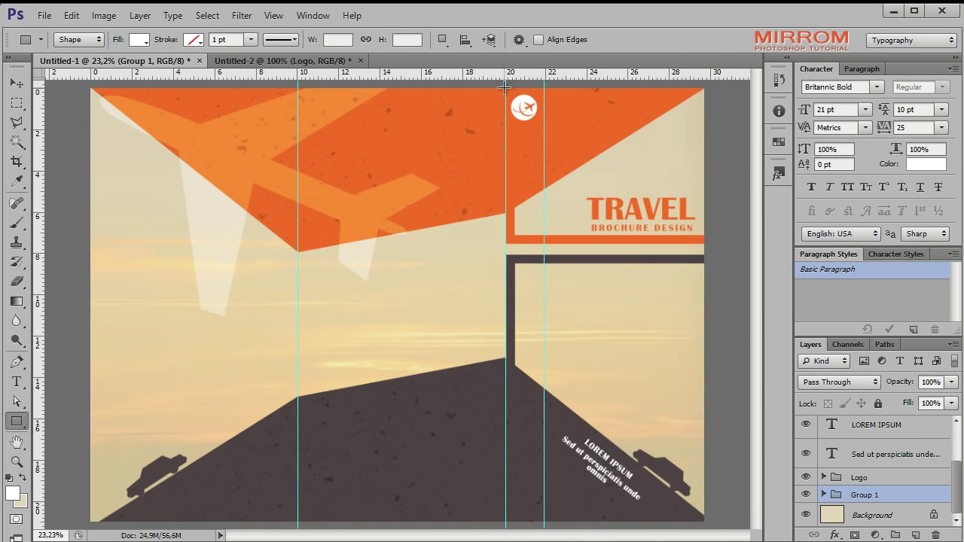
mouse_move(505, 88)
mouse_down()
mouse_move(540, 528)
mouse_move(545, 519)
mouse_up()
key(v)
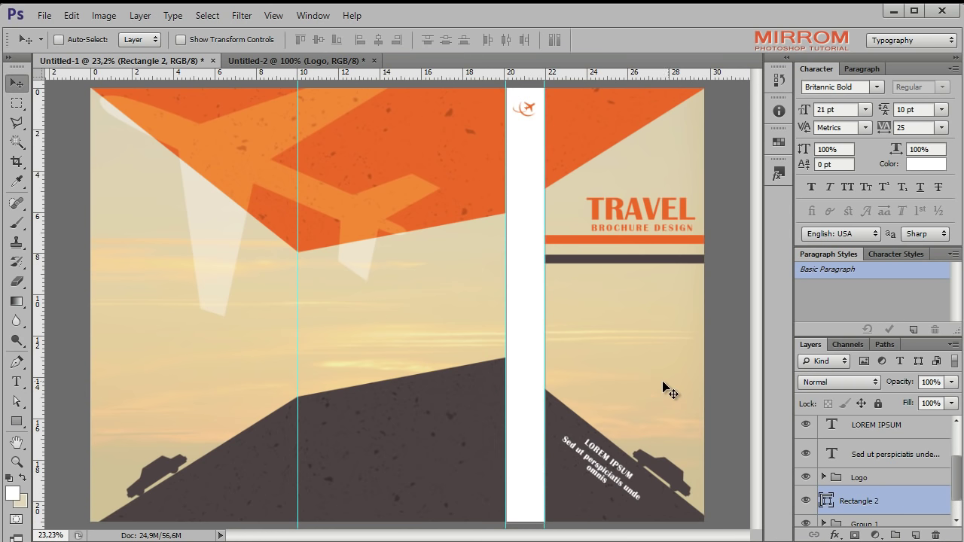
click(856, 378)
click(836, 187)
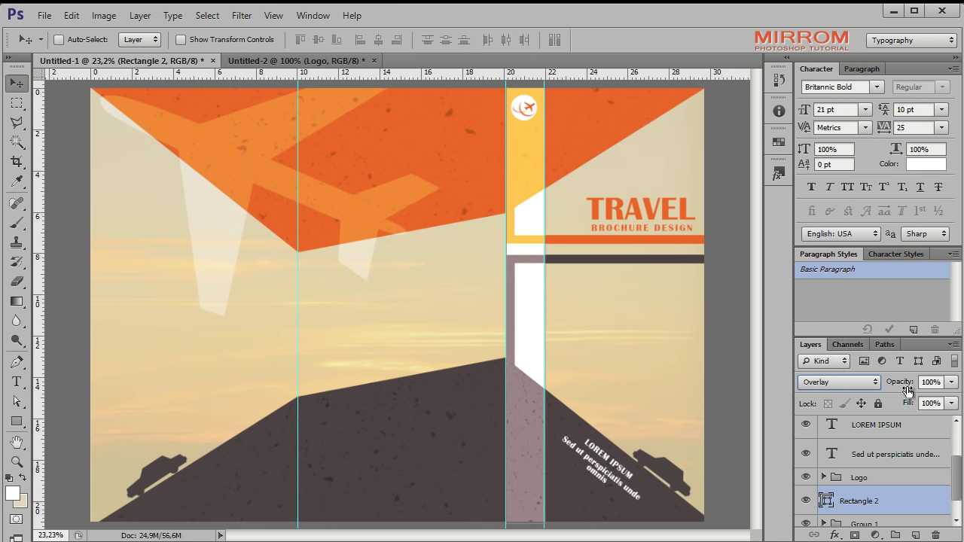
drag(907, 391, 890, 388)
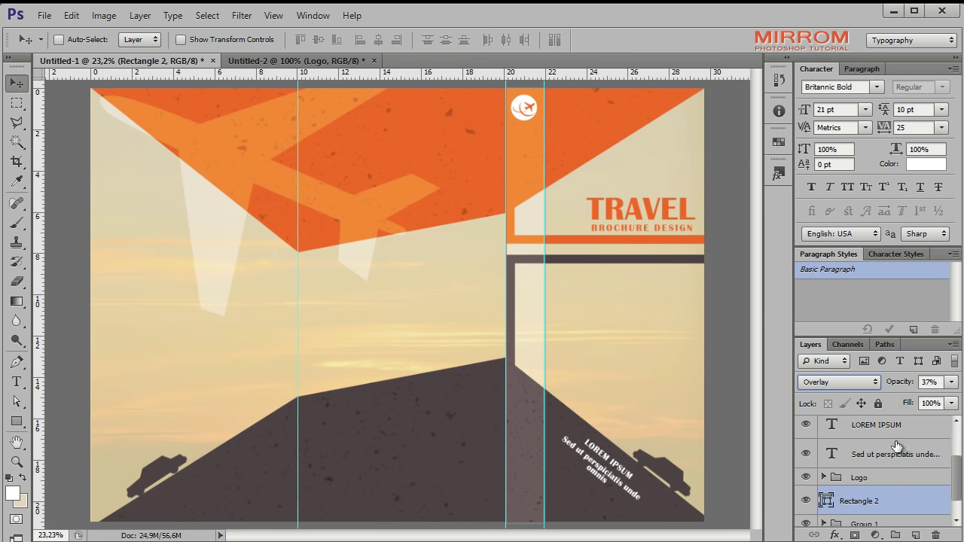
drag(903, 387, 899, 387)
key(Return)
Rasterize the rectangle and select the text and logo layers for grouping.
right_click(907, 505)
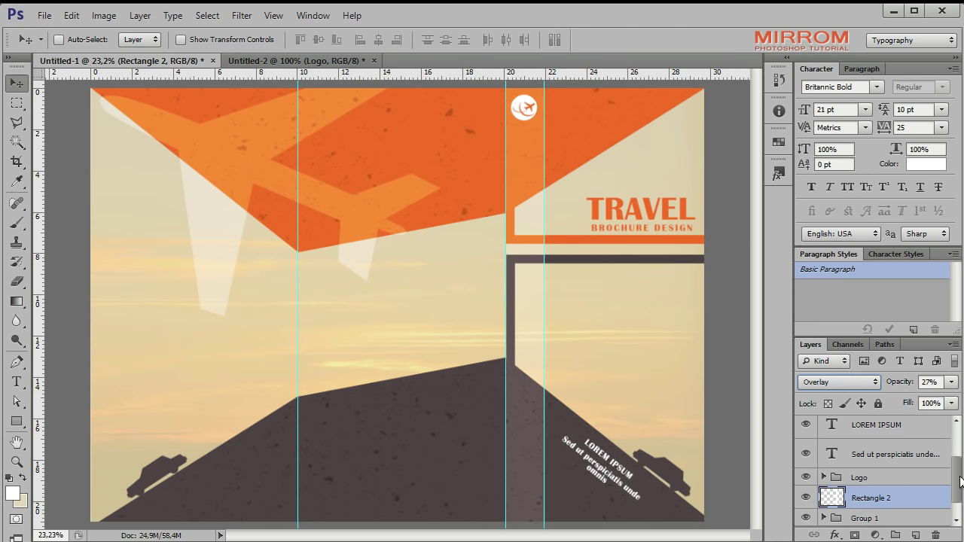
drag(960, 482, 950, 501)
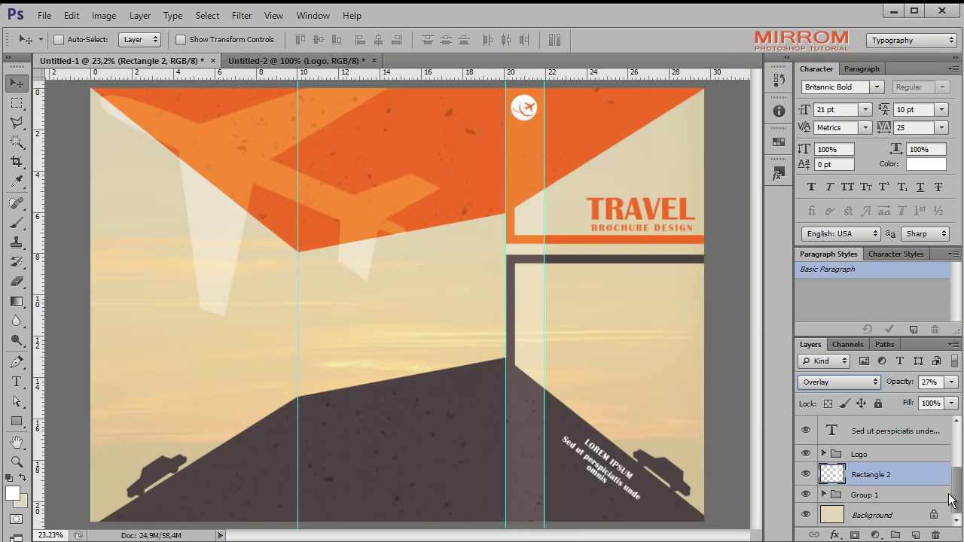
click(889, 495)
click(888, 474)
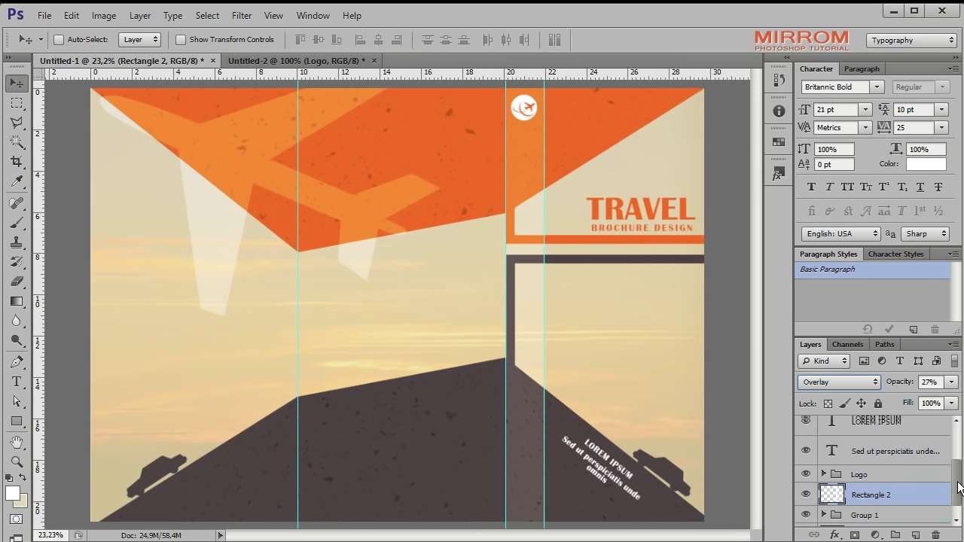
scroll(903, 467, up, 3)
shift+click(928, 445)
Group the selected layers into Group 2 and type WANCA TRAVEL BOUND atop the middle panel.
key(ctrl+g)
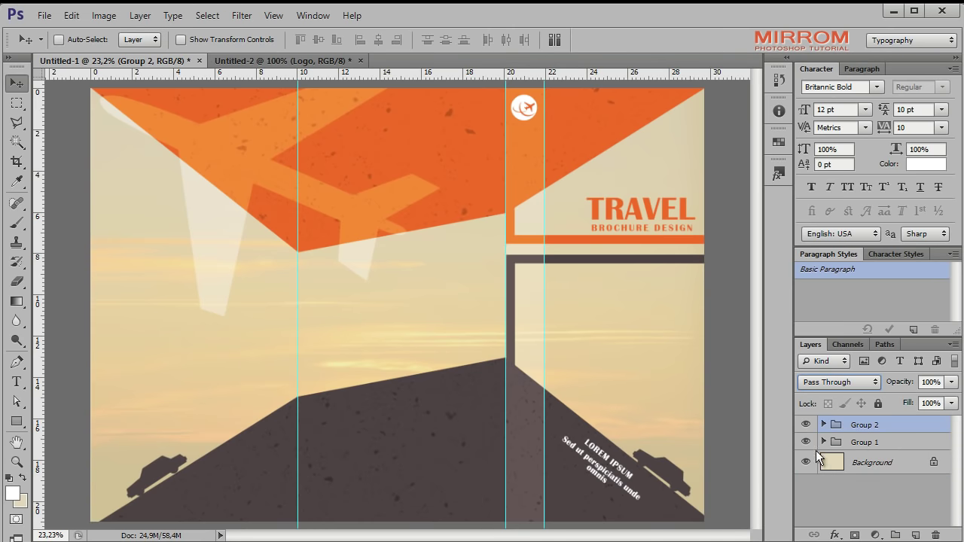
click(805, 424)
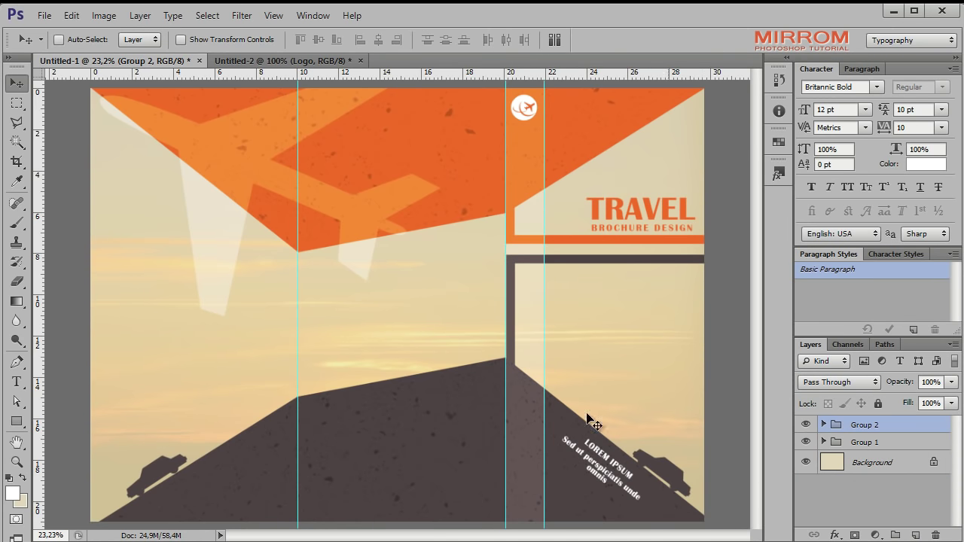
click(16, 382)
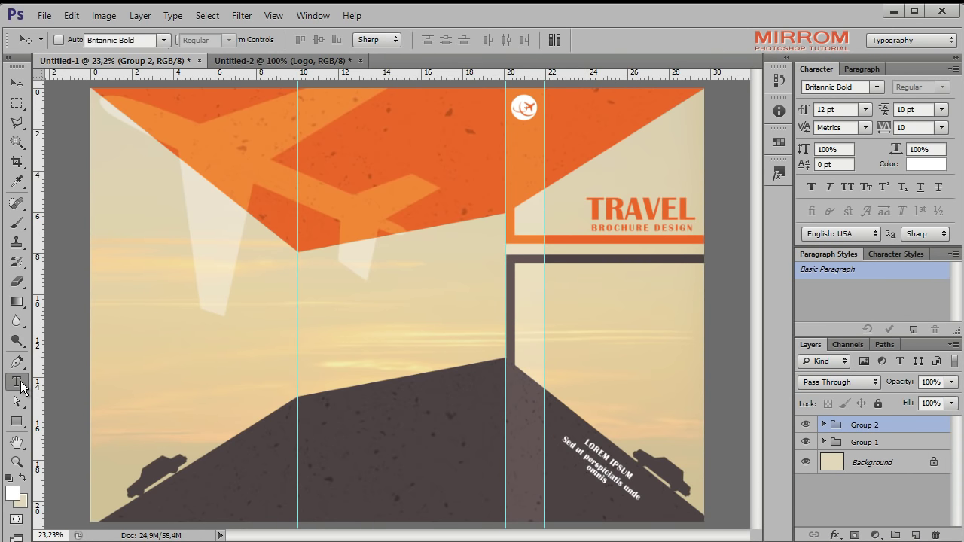
click(323, 123)
text(WAN)
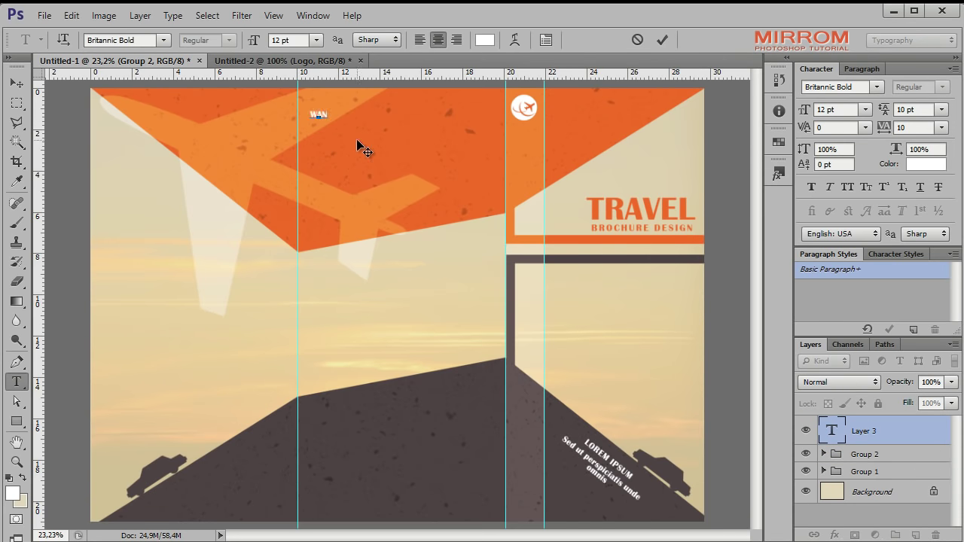
text(CA TRAVEL BOUND)
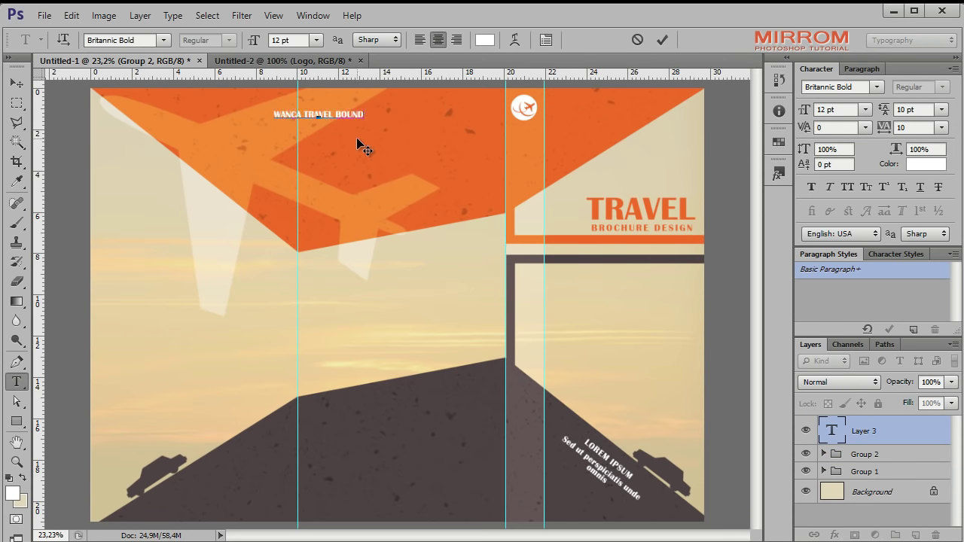
click(662, 39)
key(v)
drag(366, 126, 400, 123)
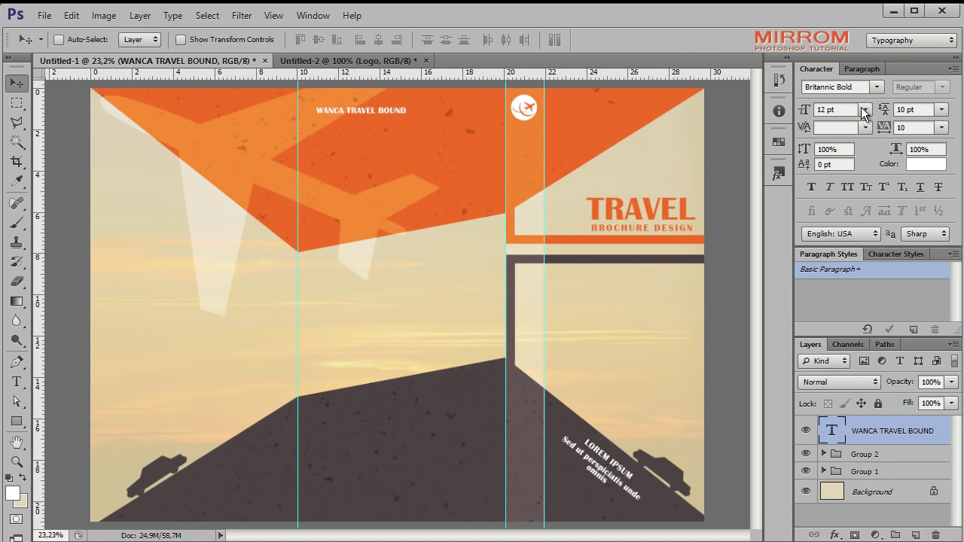
Resize the WANCA TRAVEL BOUND title to 22 pt and centre it over the middle panel.
click(865, 109)
click(851, 281)
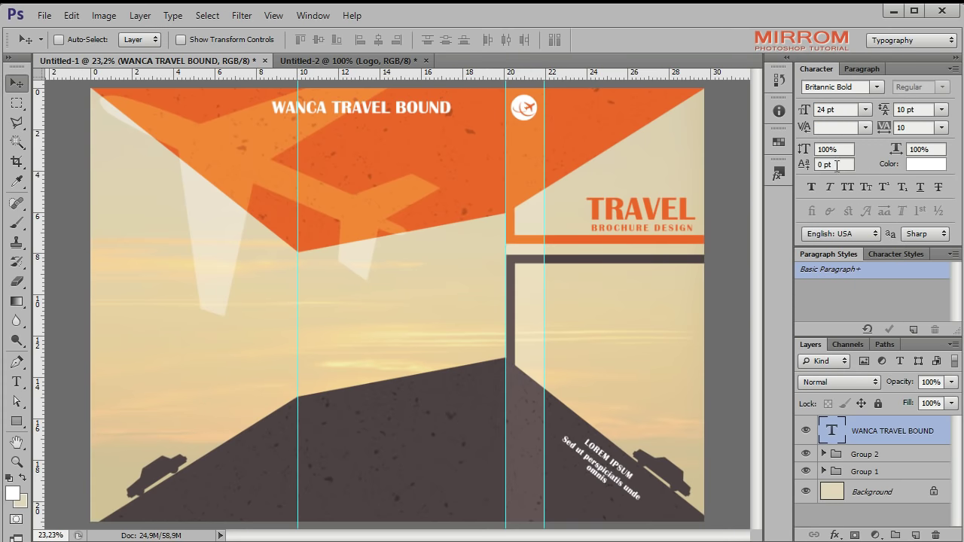
double_click(830, 431)
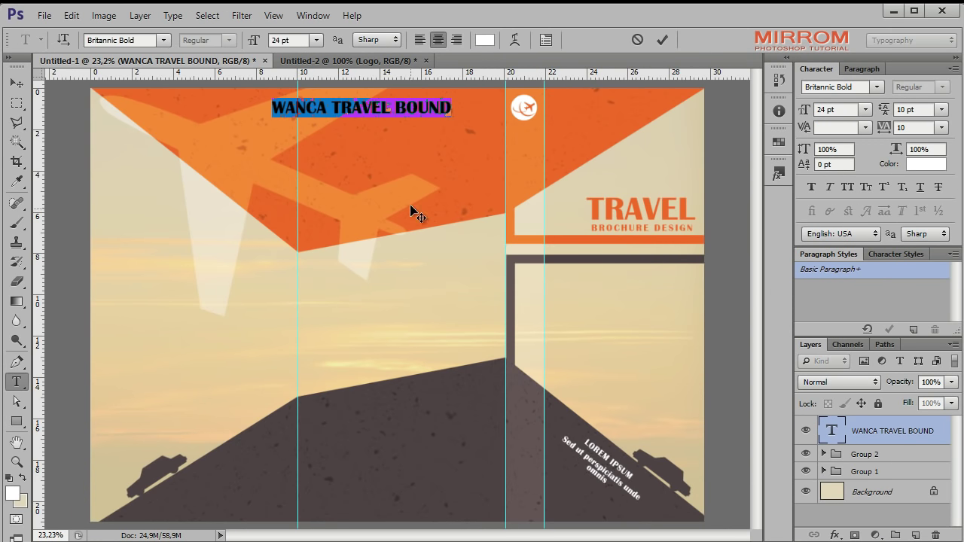
text(Sed ut perspiciatis unde omnis)
key(ctrl+z)
click(661, 40)
key(v)
drag(436, 112, 473, 123)
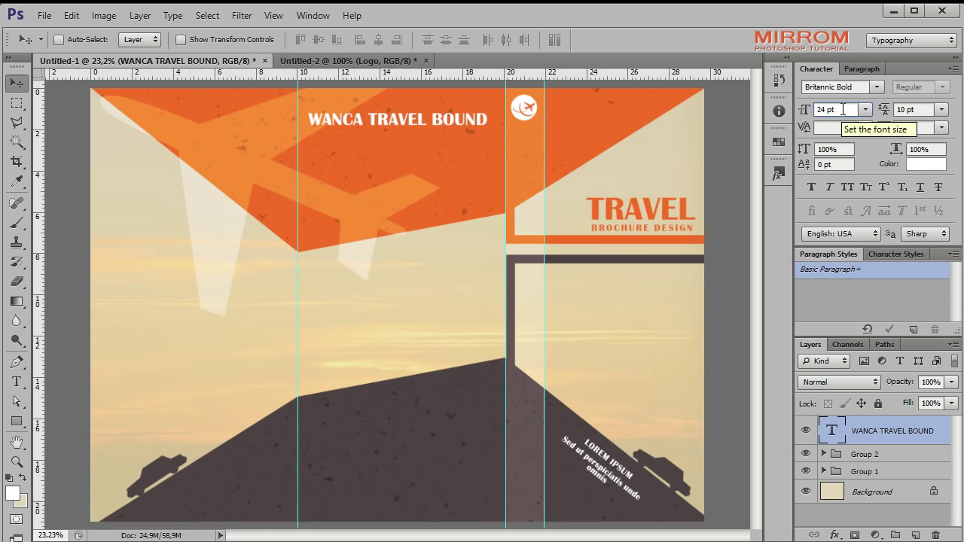
text(22)
key(Return)
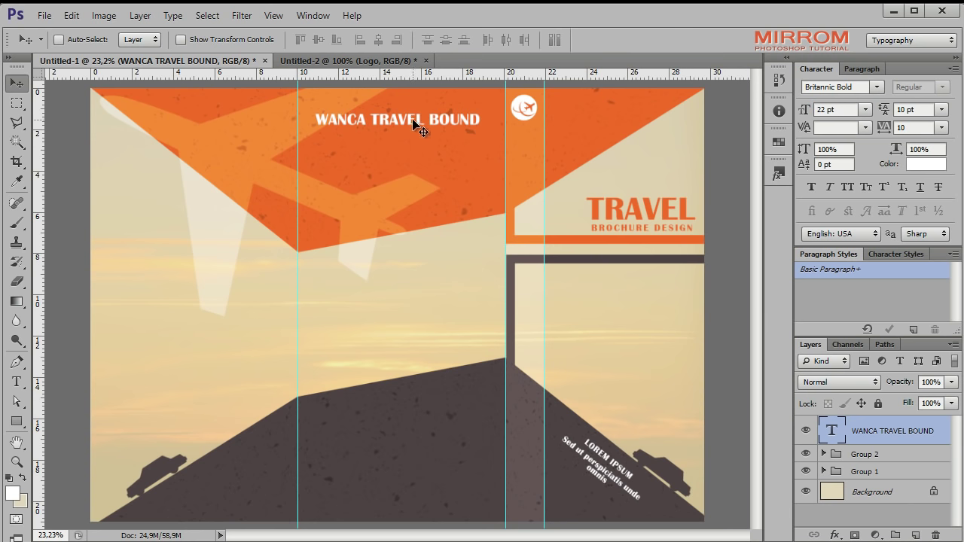
drag(413, 124, 413, 121)
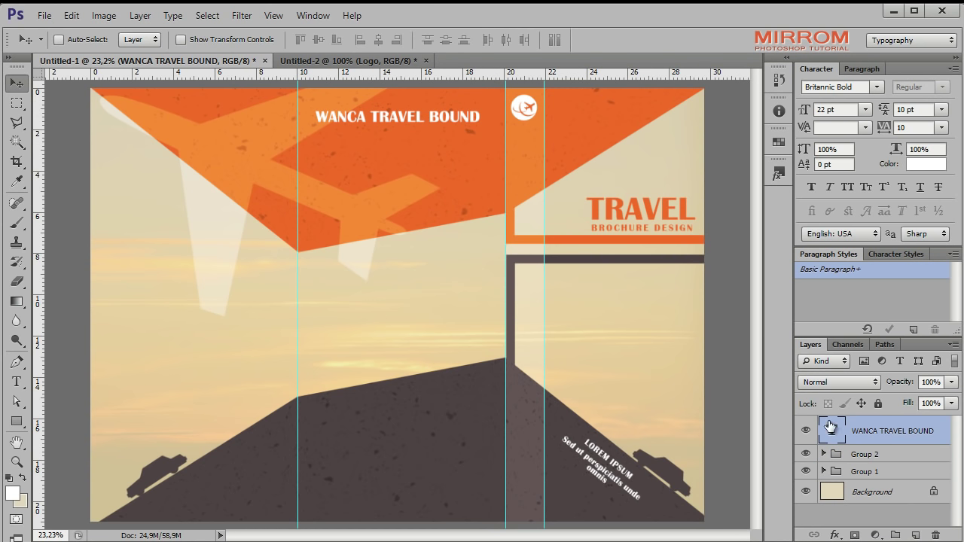
Add the white line 'SON BIANG 798' under WANCA TRAVEL BOUND and nudge it into place.
click(16, 382)
click(349, 148)
text(SON B)
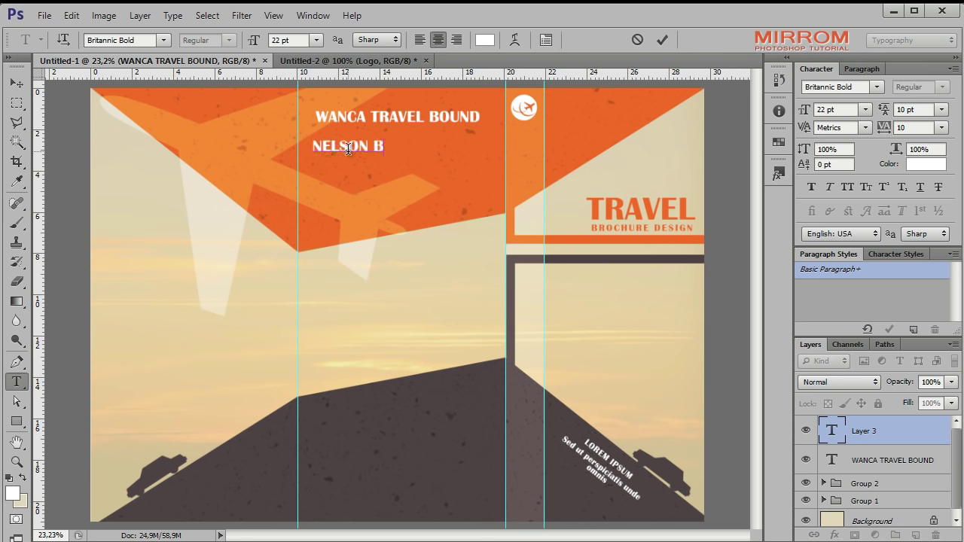
text(IANG 798)
key(ctrl+Return)
key(v)
key(shift+Up)
key(shift+Up)
key(shift+Up)
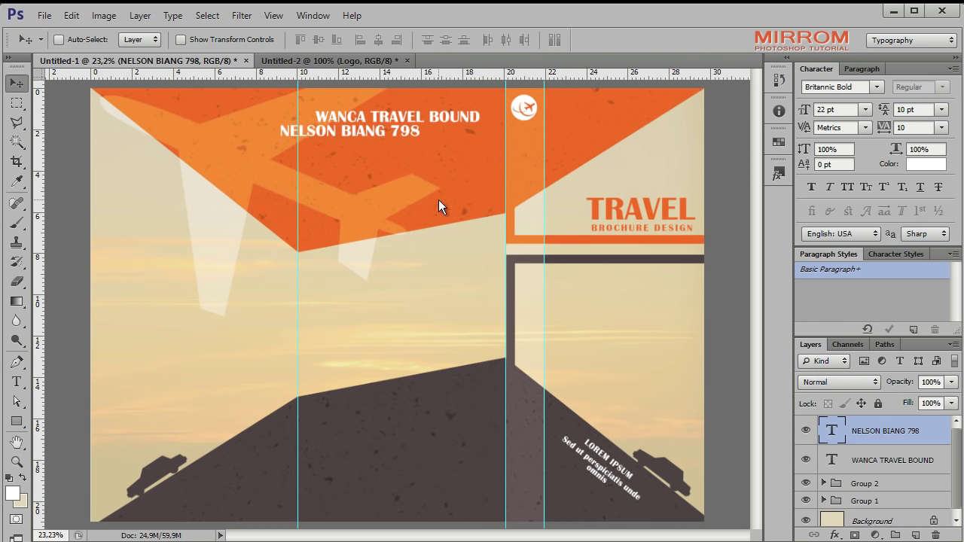
key(shift+Right)
key(shift+Right)
key(shift+Right)
key(shift+Right)
key(shift+Right)
key(shift+Right)
key(shift+Right)
key(shift+Right)
key(shift+Right)
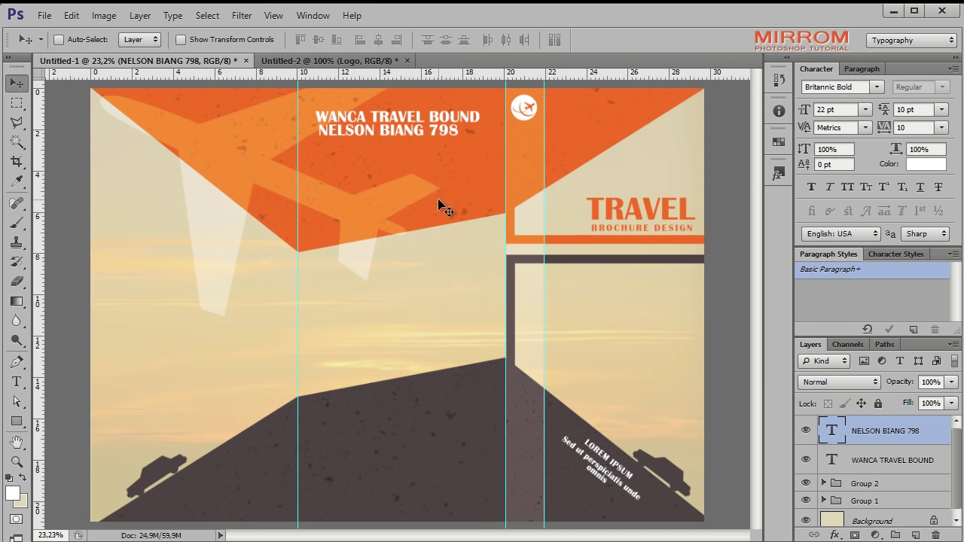
click(873, 484)
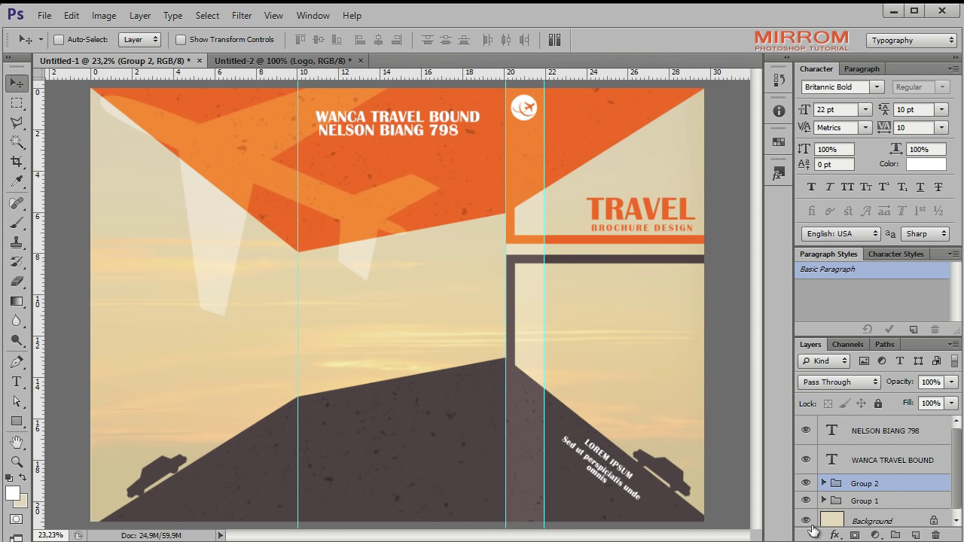
scroll(881, 486, down, 1)
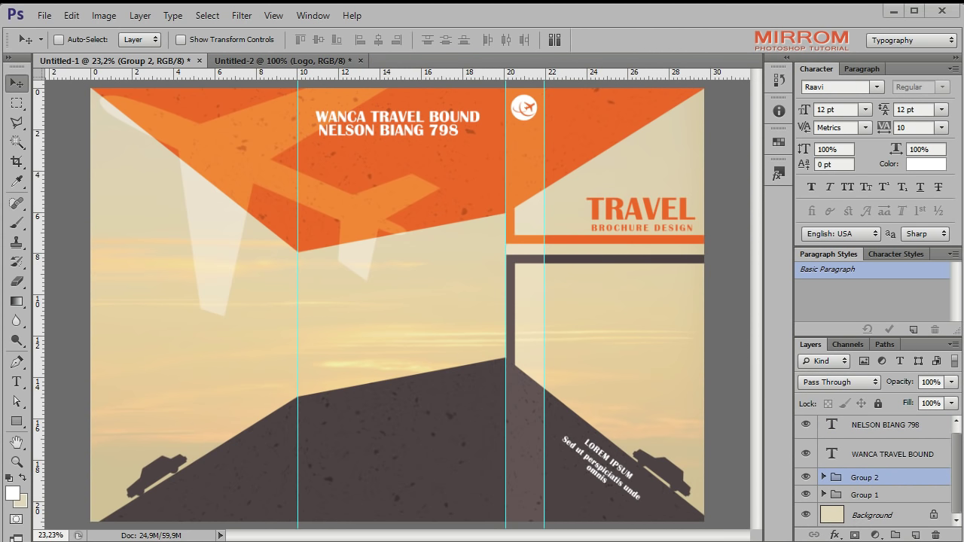
Add a pasted lorem ipsum paragraph box under the headings, nudged slightly up and left.
click(16, 382)
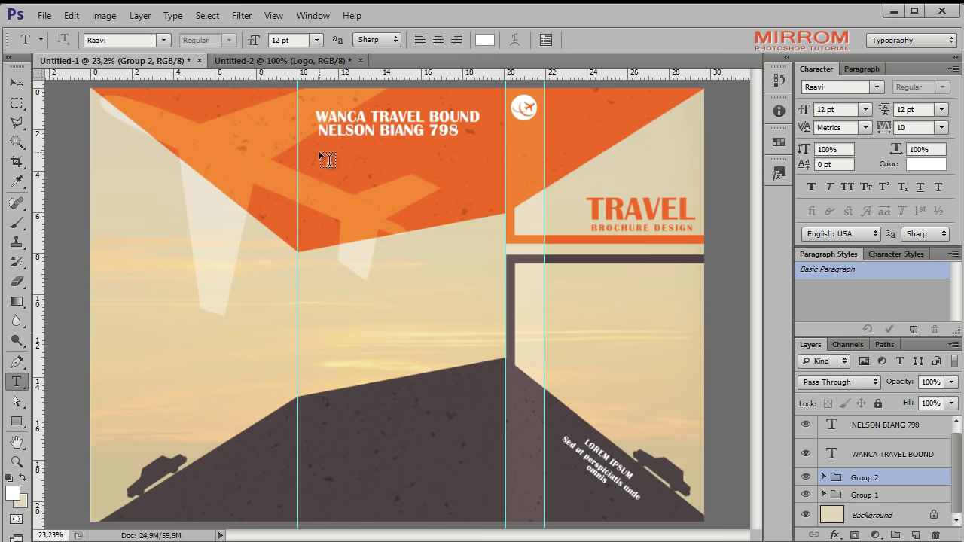
mouse_move(320, 153)
mouse_down()
mouse_move(493, 227)
mouse_move(492, 219)
mouse_up()
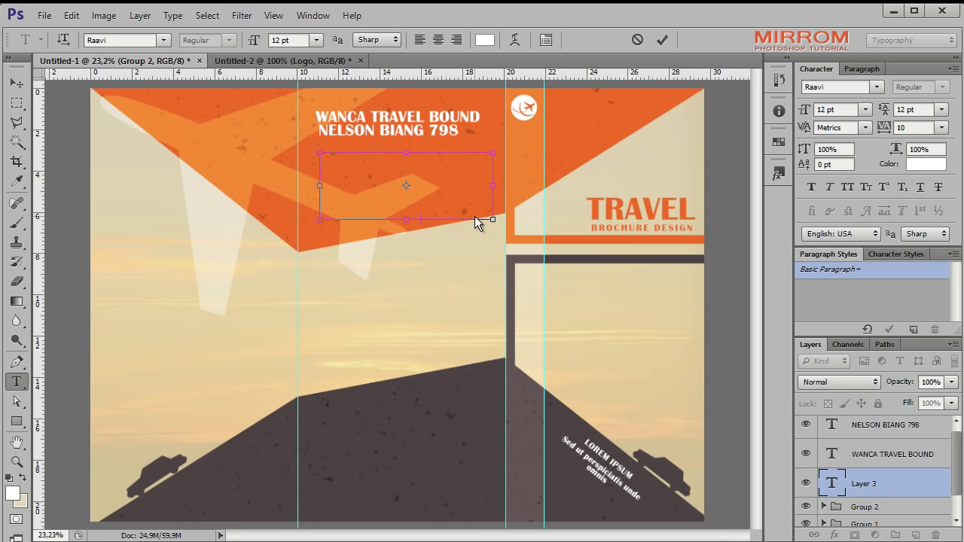
text(Lorem ipsum dolor sit amet, consectetur adipiscing elit, sed do eiusmod tempor incididunt ut labore et dolore magna aliqua. Ut enim ad minim veniam, quis nostrud exercitation ullamco laboris nisi ut aliquip ex ea commodo consequat. Duis aute irure dolor in reprehenderit in voluptate velit esse cillum dolore eu fugiat nulla pariatur.)
drag(493, 188, 490, 188)
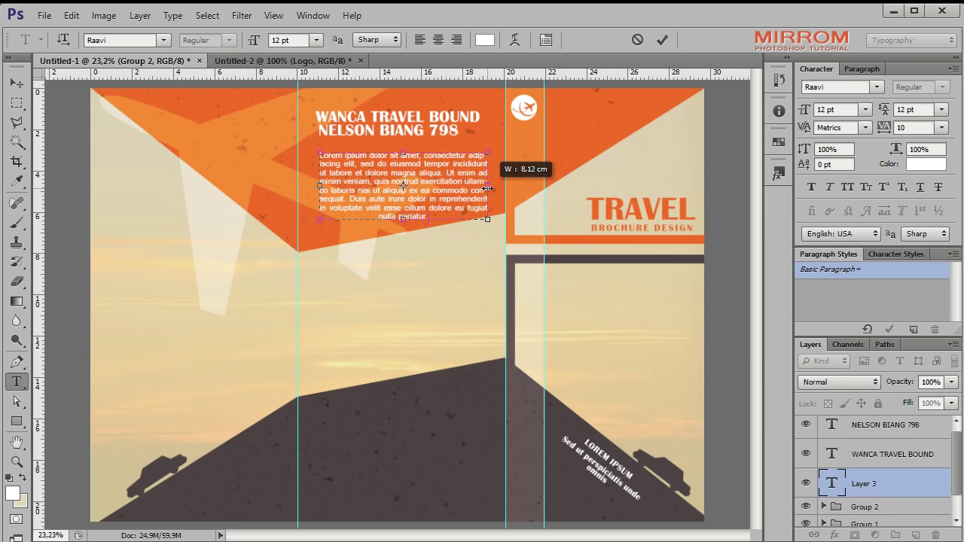
click(660, 41)
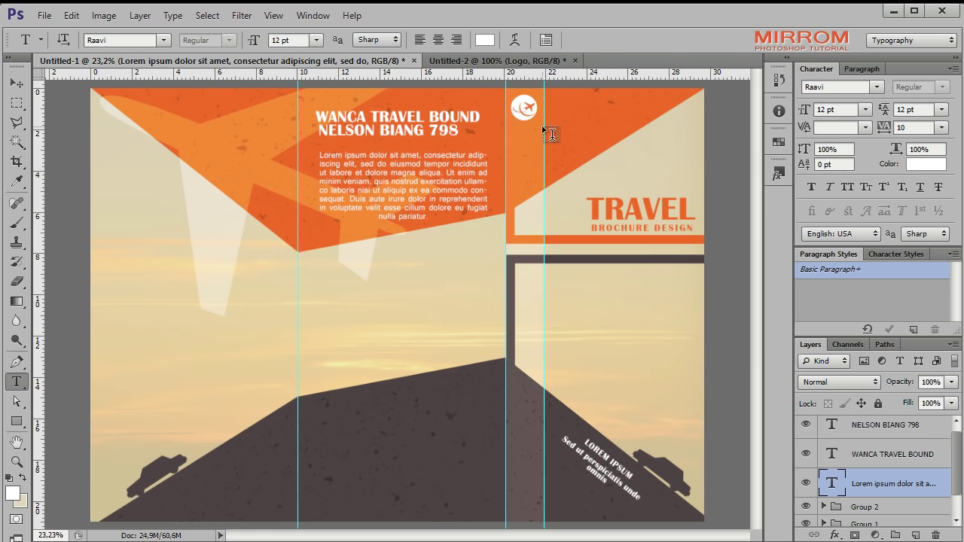
key(v)
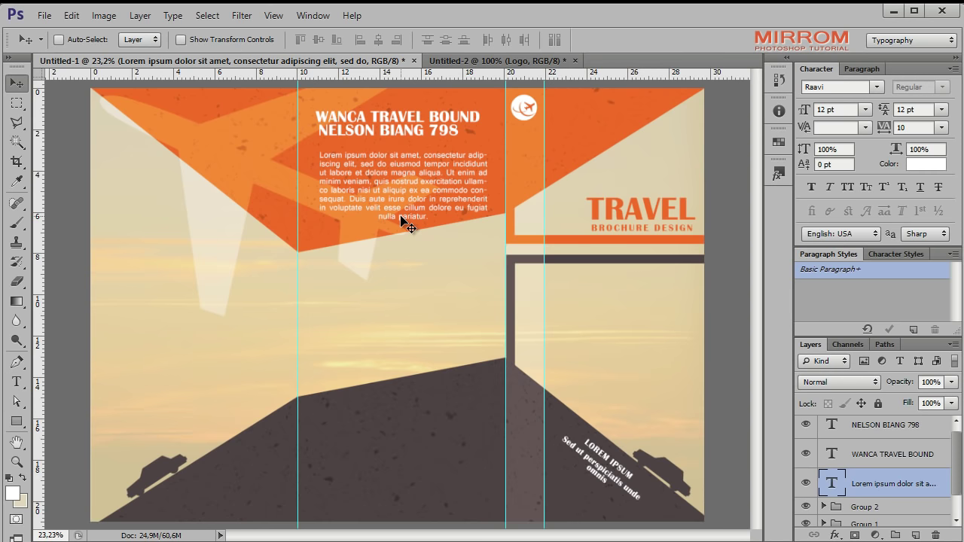
key(Up)
key(Up)
key(Up)
key(Left)
key(Left)
key(Left)
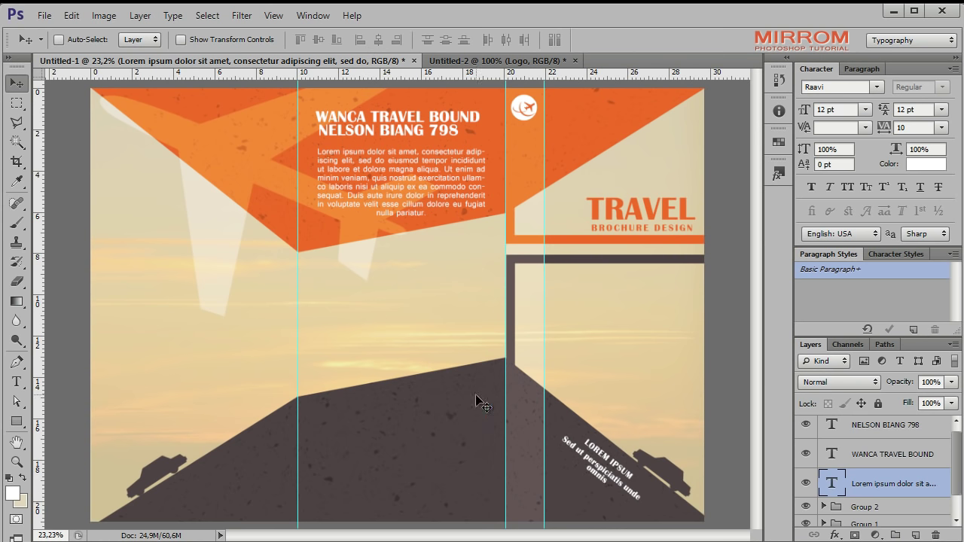
Duplicate the paragraph onto the dark road and recolour the copy beige (#e1d7bc).
drag(418, 185, 415, 457)
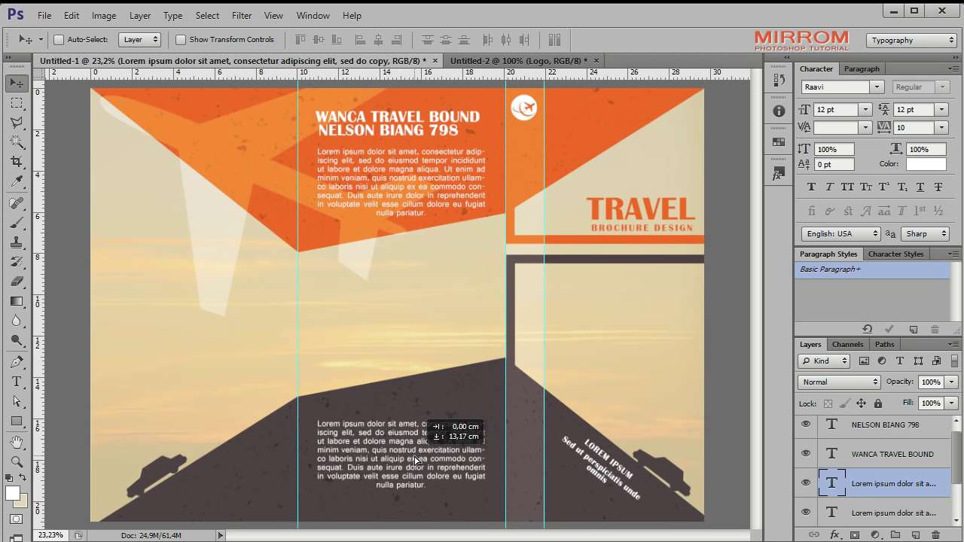
drag(415, 458, 415, 456)
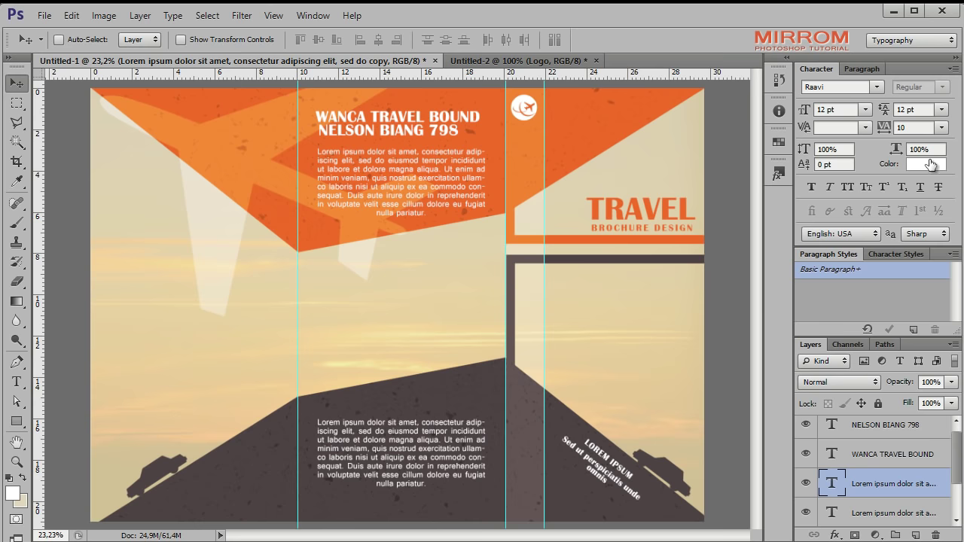
click(931, 165)
click(474, 331)
drag(486, 354, 573, 51)
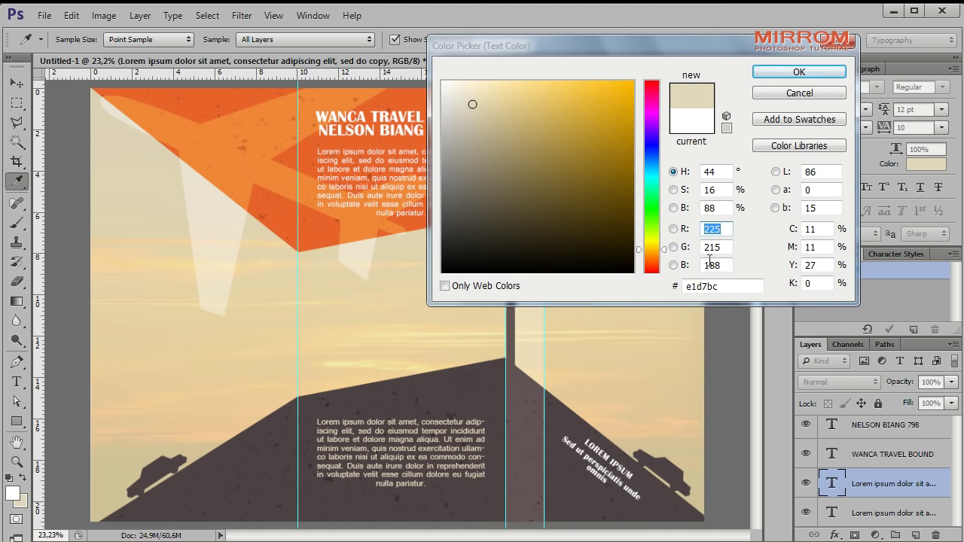
click(799, 71)
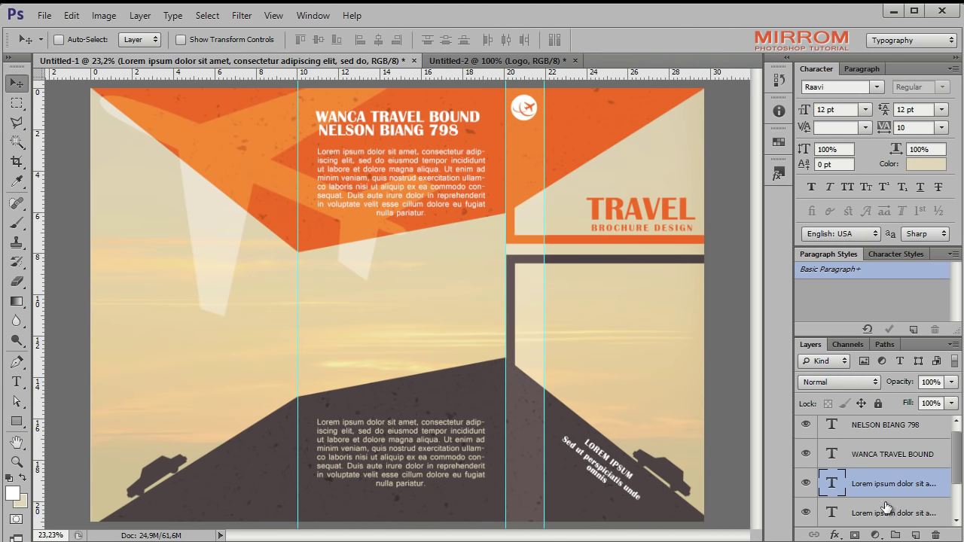
scroll(898, 511, down, 1)
click(866, 477)
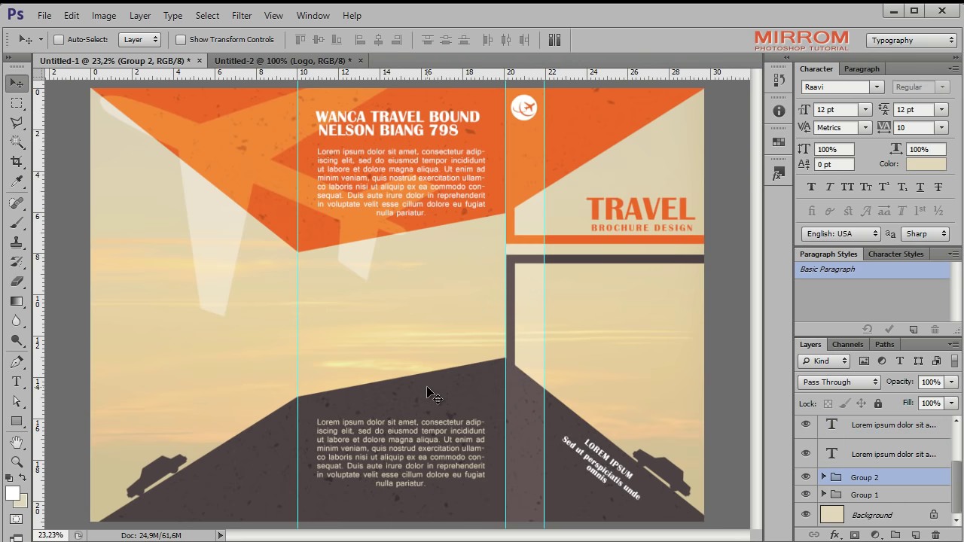
Draw a circle between the two paragraphs and fill it light grey (#dcdcdc).
right_click(17, 421)
click(95, 450)
drag(355, 254, 468, 348)
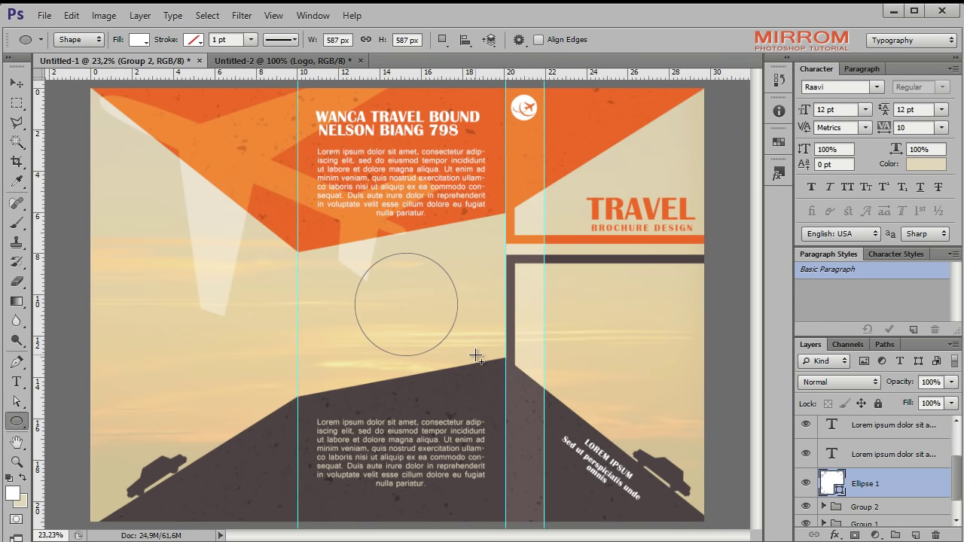
key(v)
drag(414, 285, 426, 286)
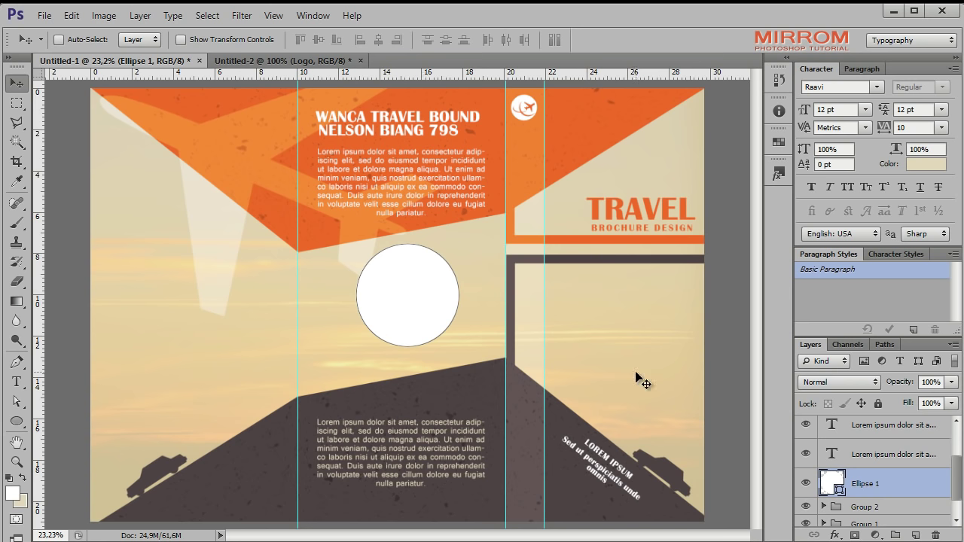
double_click(833, 483)
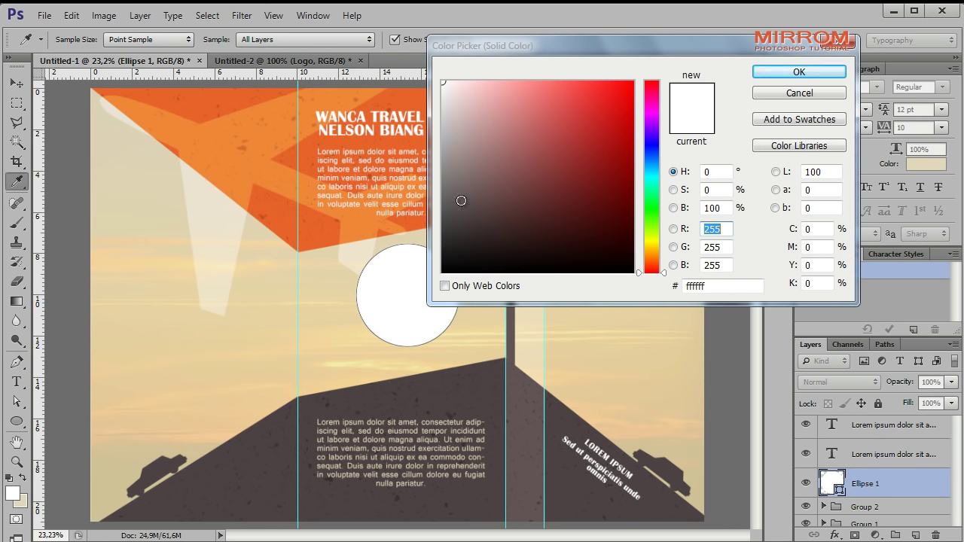
click(442, 105)
click(794, 71)
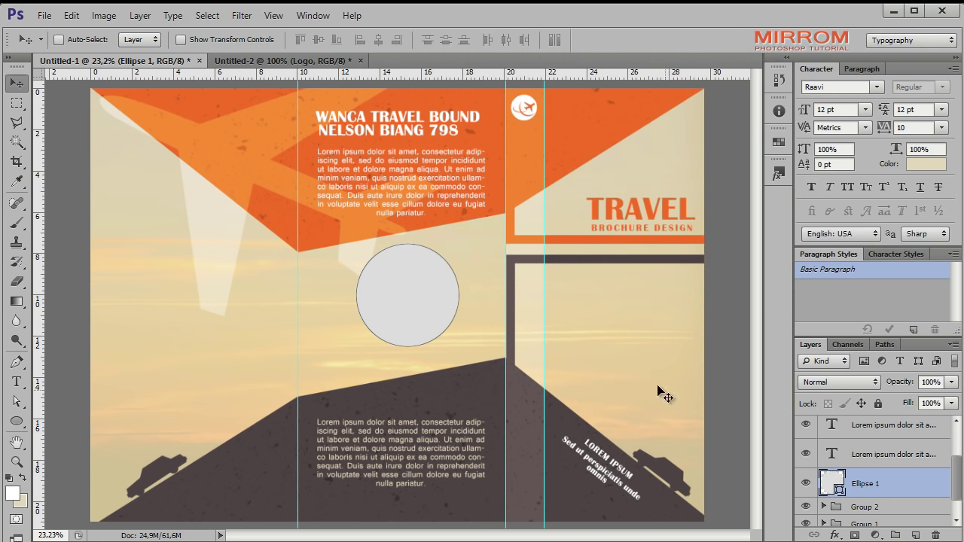
Give the circle a 15 px white stroke layer style.
double_click(942, 482)
drag(467, 223, 758, 122)
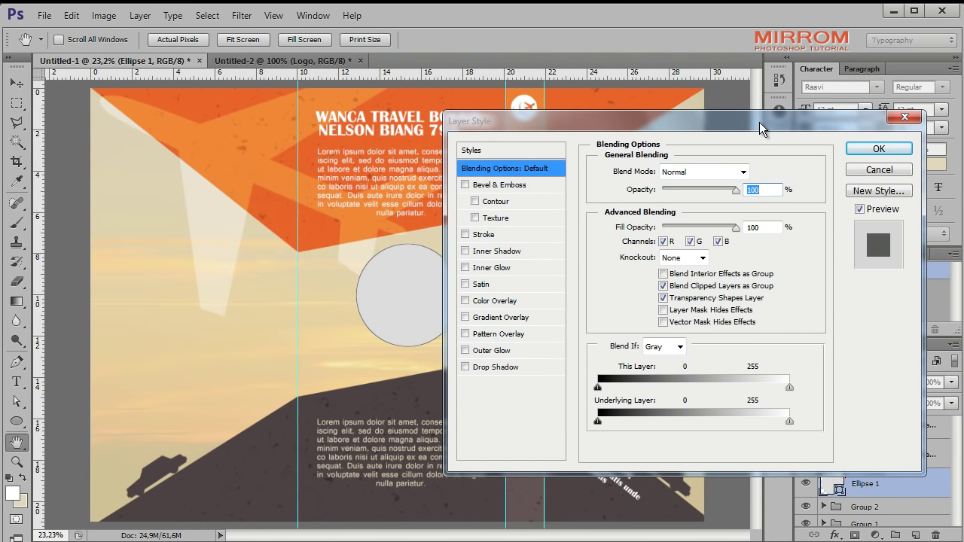
click(515, 236)
key(Up)
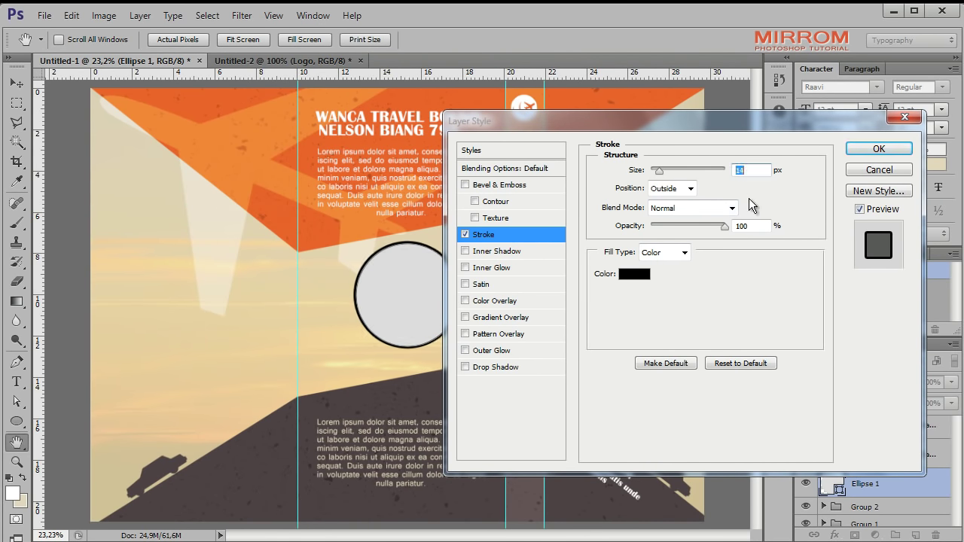
key(Up)
click(634, 273)
click(482, 165)
click(443, 81)
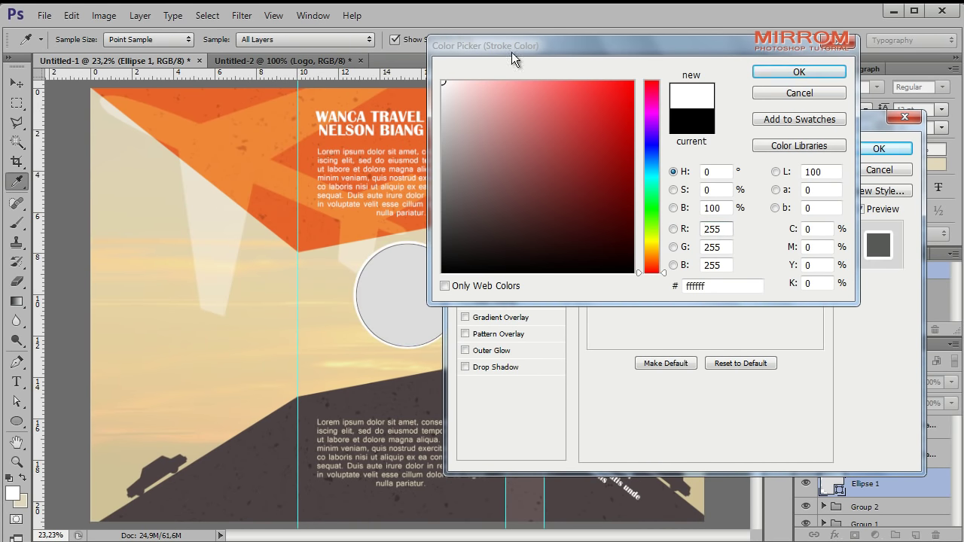
click(765, 71)
Add a drop shadow with its own light angle and lowered opacity, then apply the style.
click(505, 369)
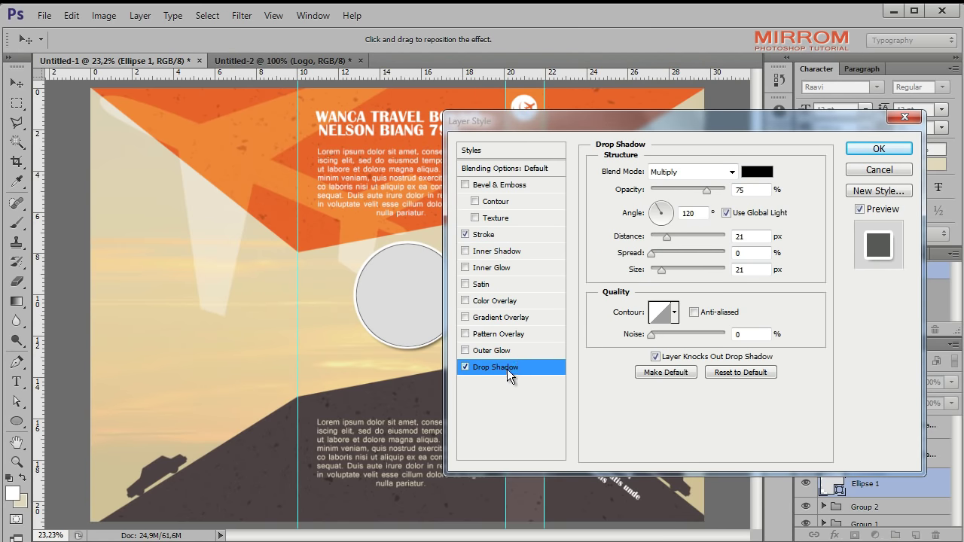
drag(653, 123, 673, 138)
click(747, 228)
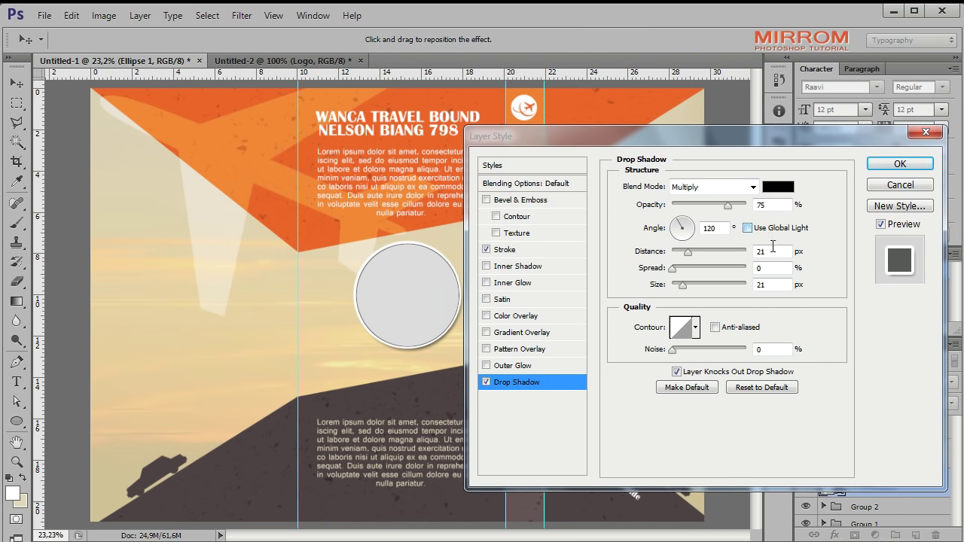
scroll(776, 252, up, 5)
scroll(774, 284, up, 1)
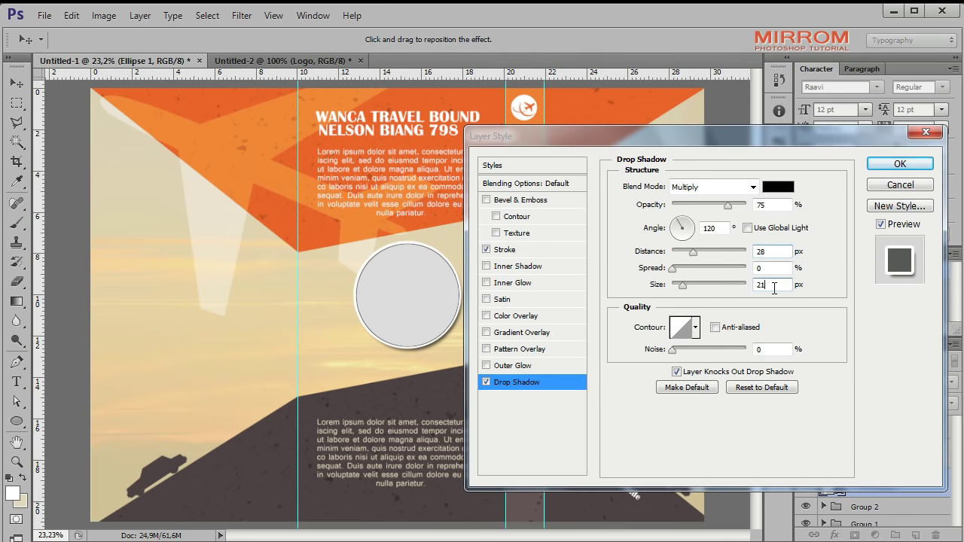
scroll(774, 284, up, 6)
scroll(774, 281, down, 1)
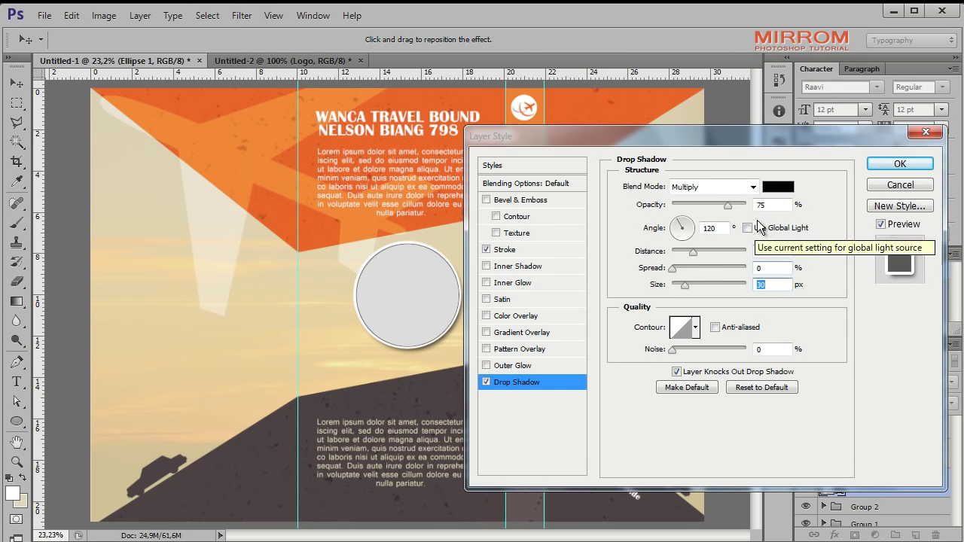
drag(727, 205, 719, 204)
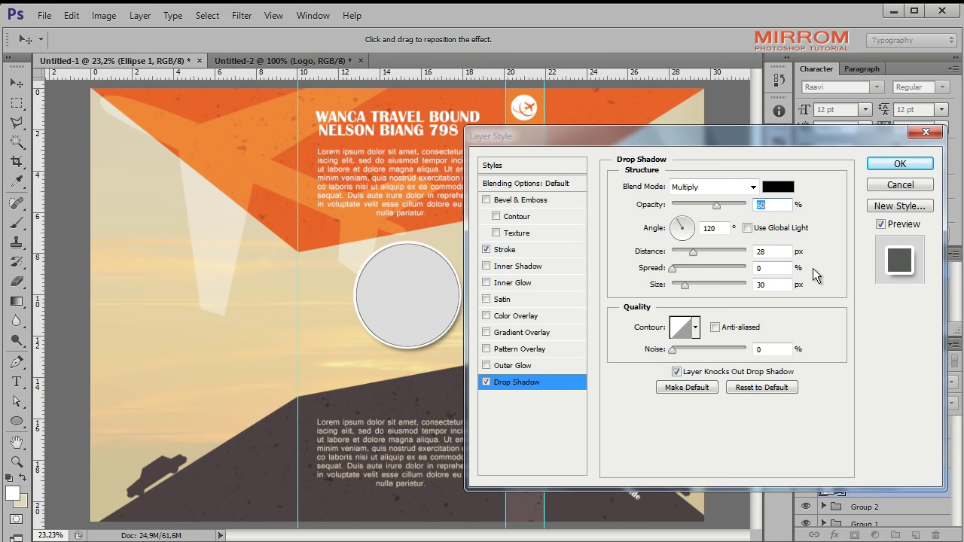
click(900, 164)
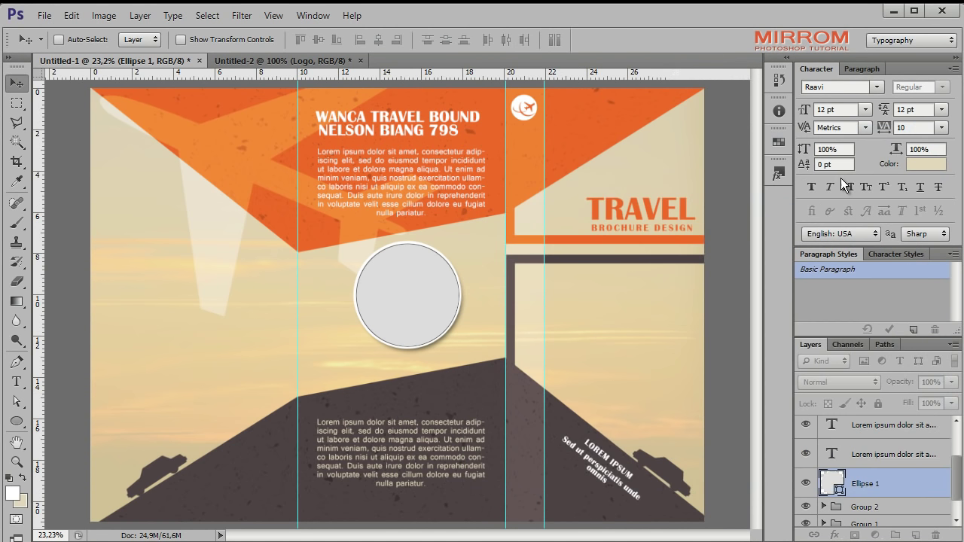
Duplicate the shadowed circle, move it to the upper-left and enlarge it slightly.
click(943, 493)
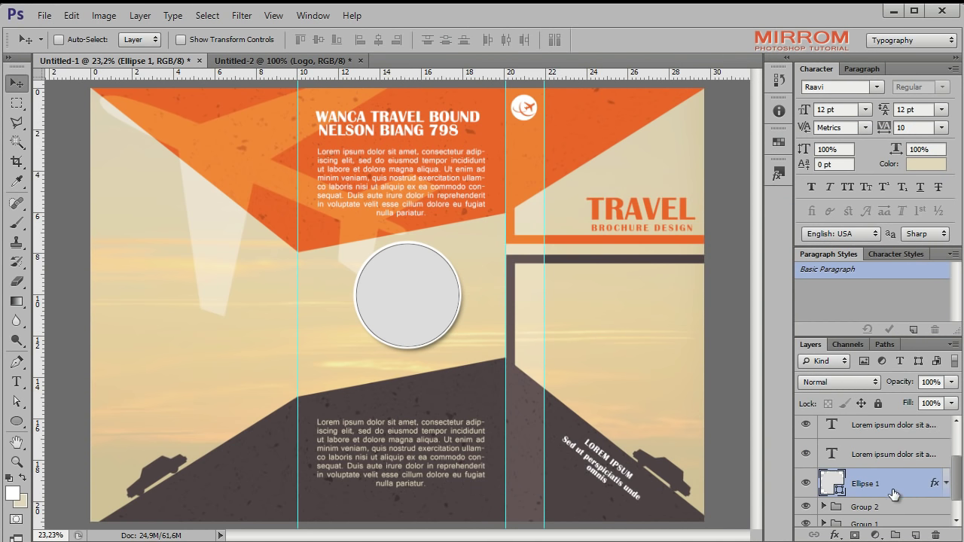
key(ctrl+j)
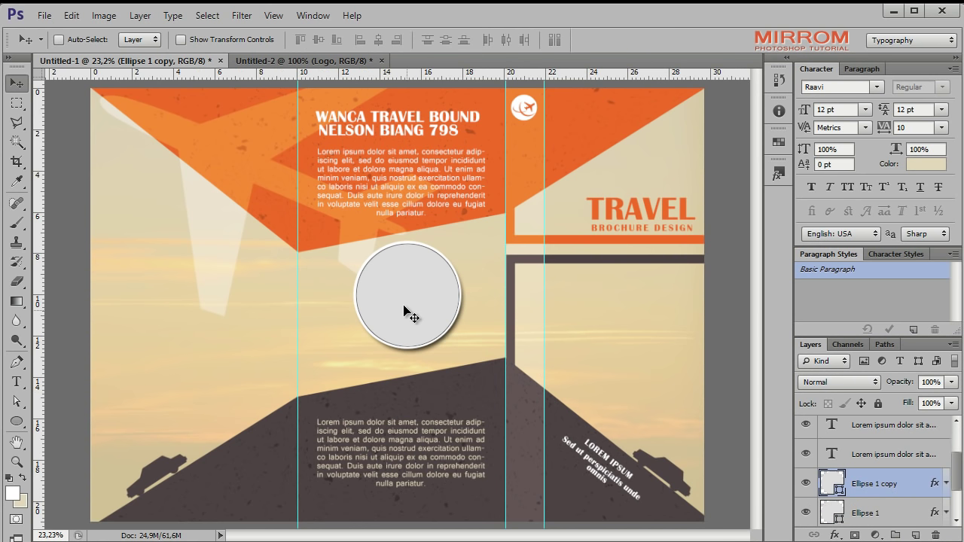
drag(420, 324, 181, 218)
key(ctrl+t)
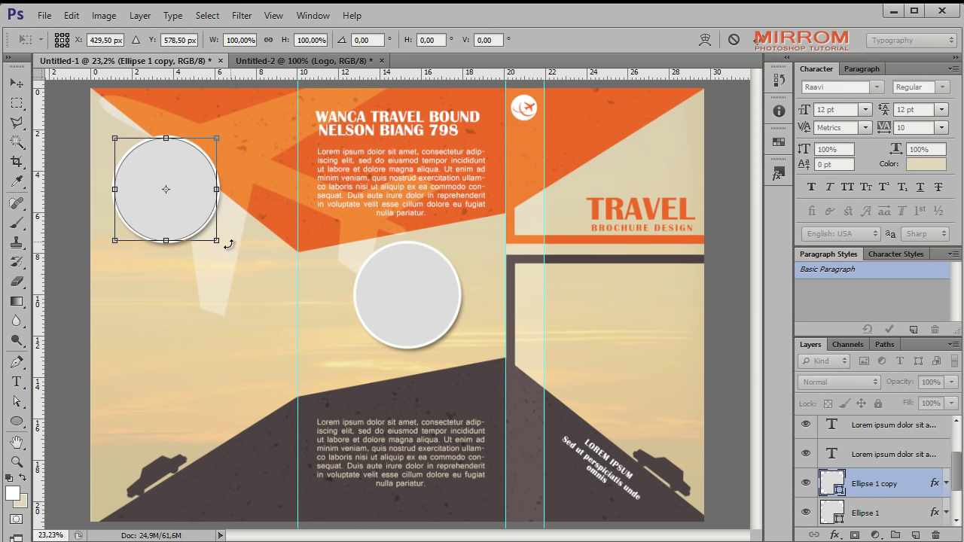
drag(216, 242, 229, 253)
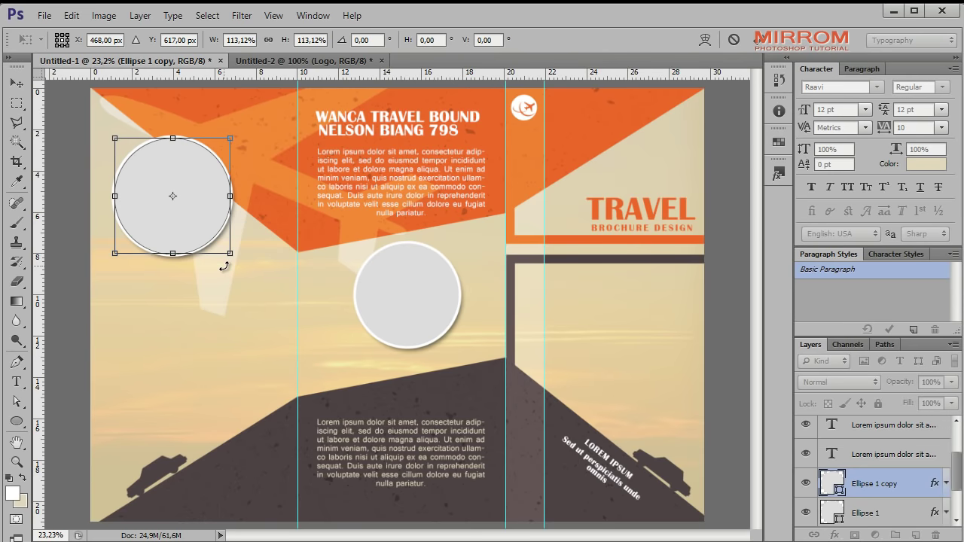
key(Return)
drag(189, 218, 179, 213)
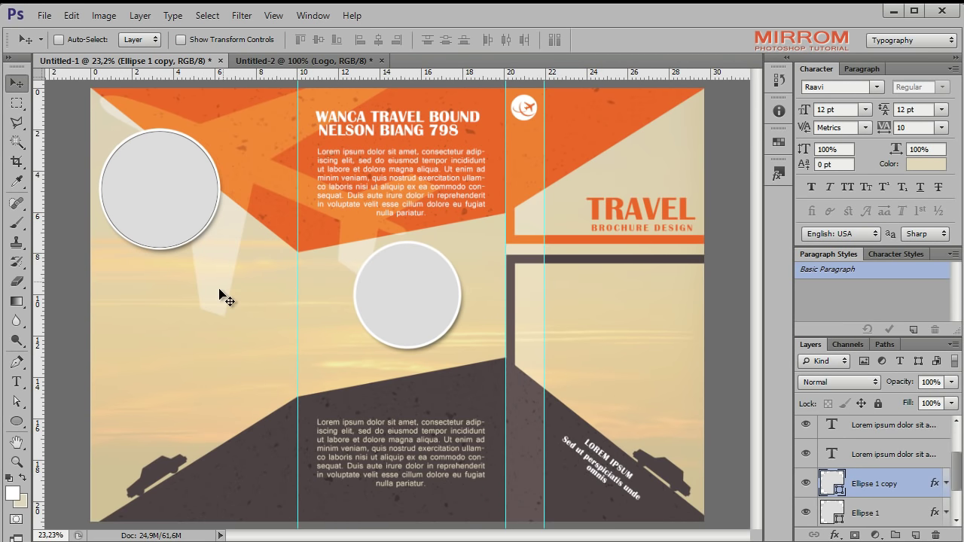
Alt-drag another circle copy lower on the left panel.
drag(178, 212, 231, 325)
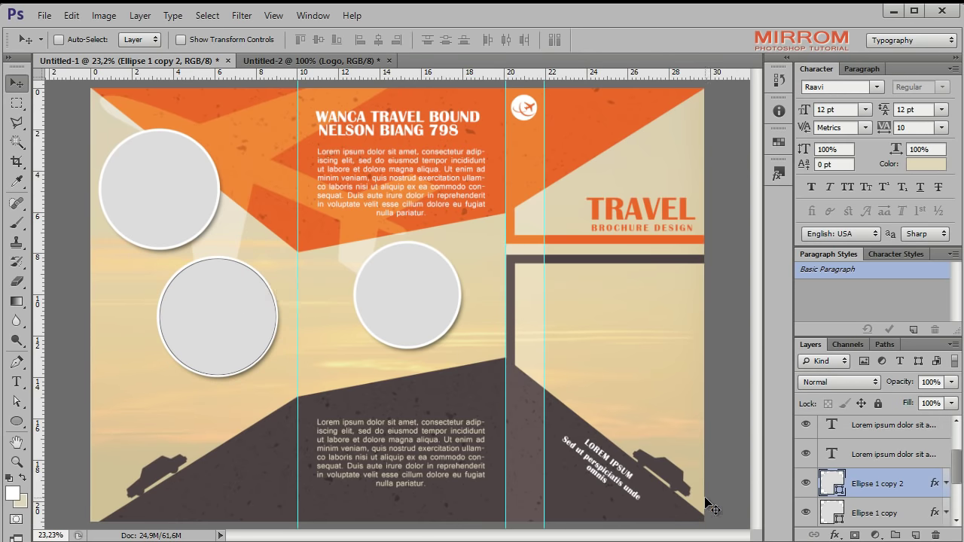
drag(955, 468, 955, 501)
click(893, 454)
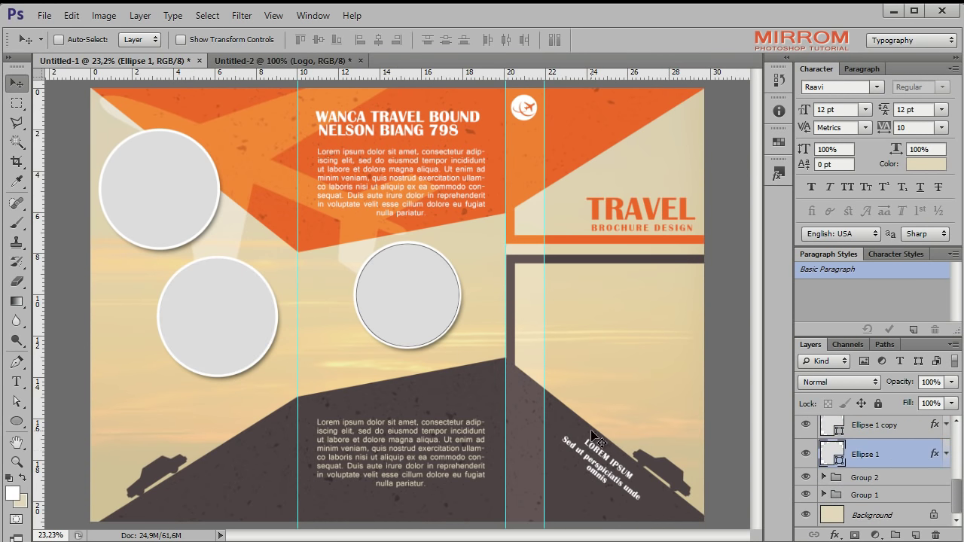
Place the orange sunset photo and clip it into the middle circle, Ellipse 1.
click(45, 15)
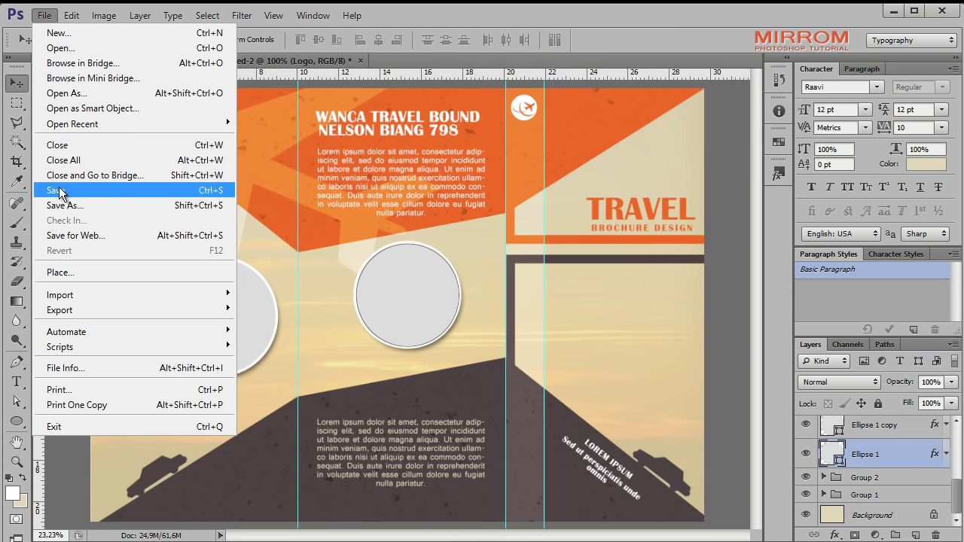
click(78, 272)
double_click(397, 187)
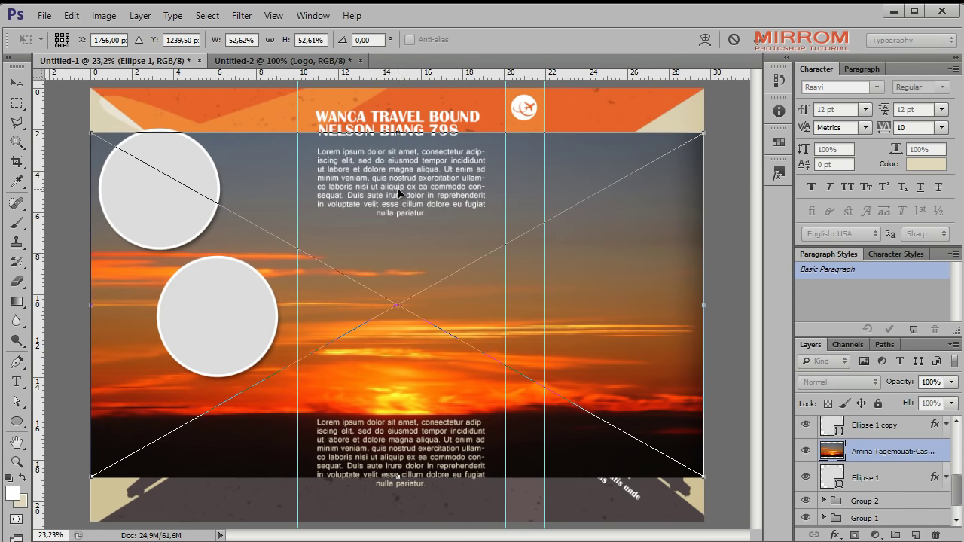
click(759, 39)
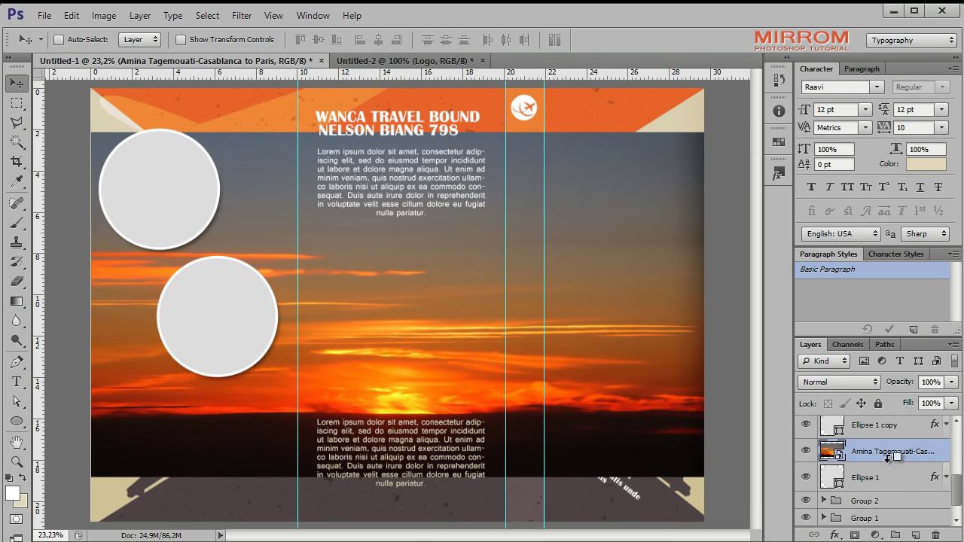
alt+click(888, 464)
Scale and position the sunset photo to fit inside the middle circle.
key(ctrl+t)
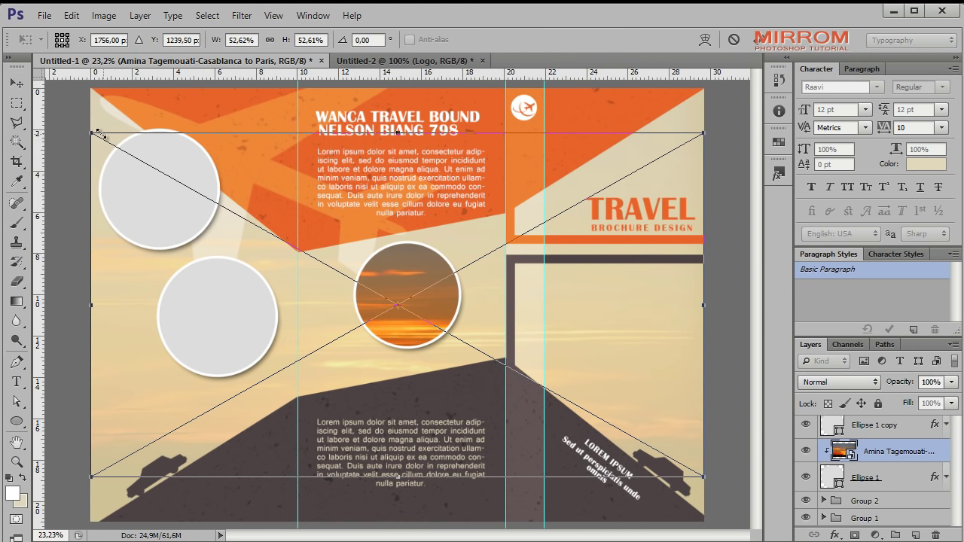
drag(91, 127, 210, 200)
drag(704, 476, 484, 353)
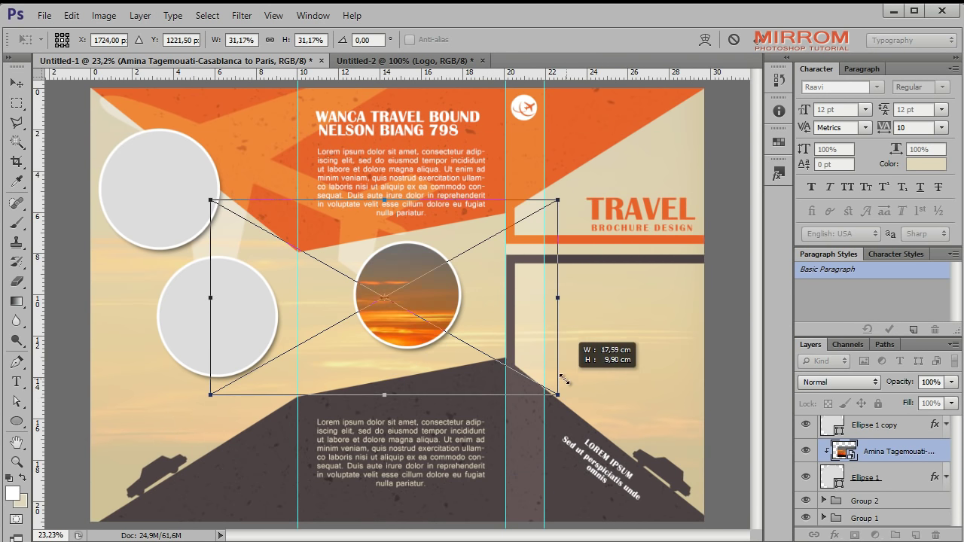
drag(212, 210, 281, 241)
drag(440, 298, 475, 297)
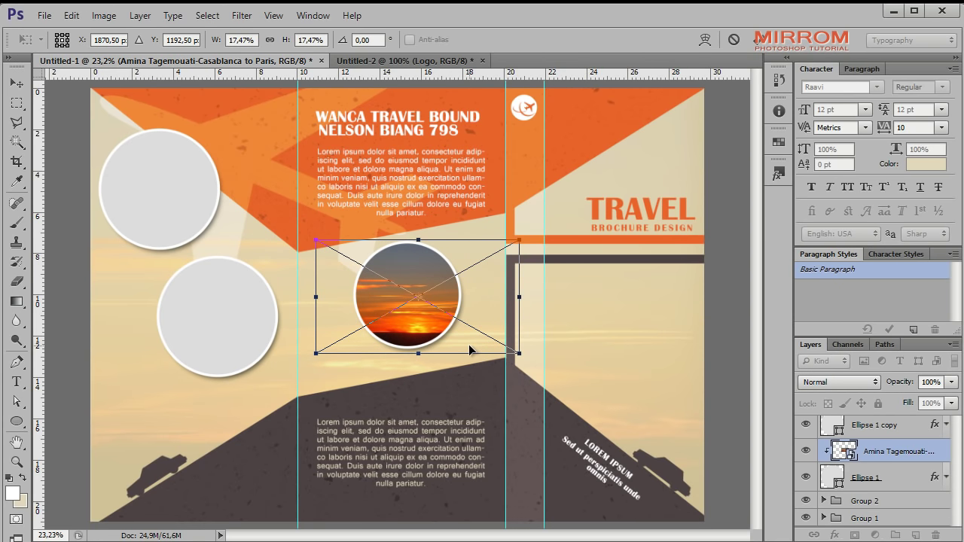
drag(468, 344, 469, 352)
click(760, 40)
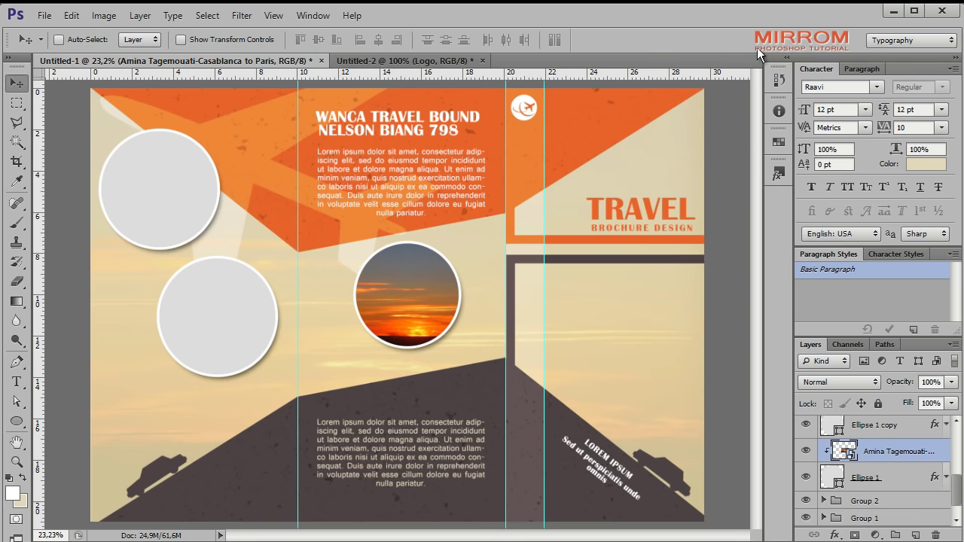
click(877, 429)
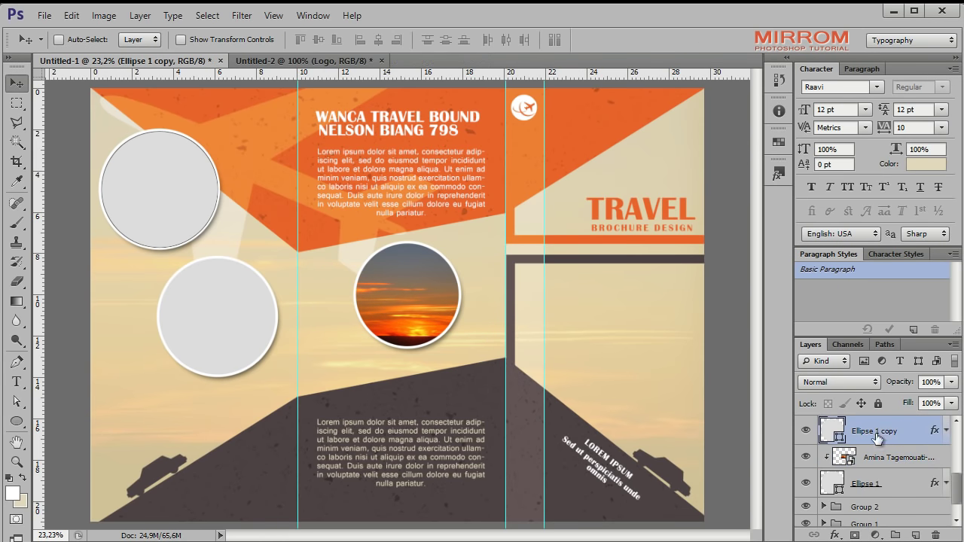
click(45, 15)
Place the jumping-person photo and clip it into the top-left circle.
click(79, 271)
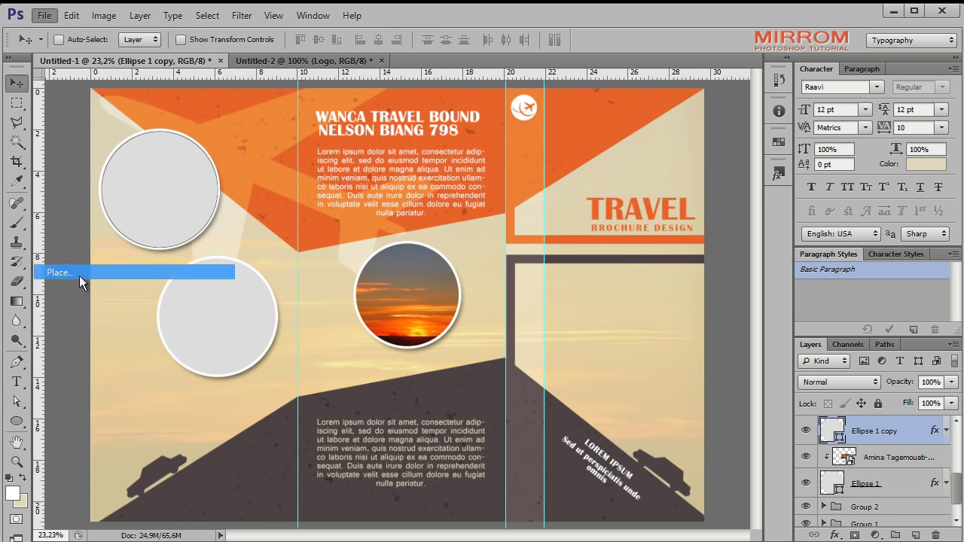
double_click(468, 181)
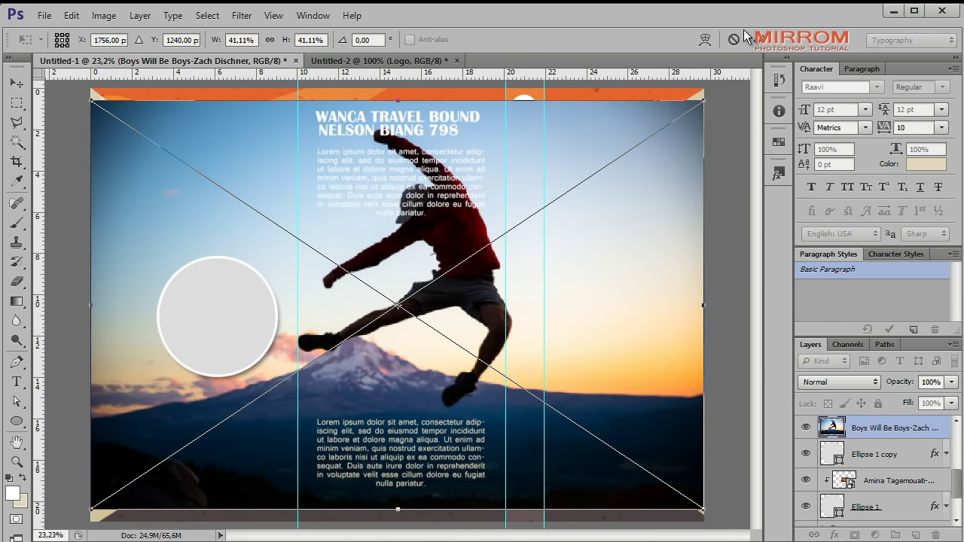
click(750, 38)
right_click(878, 430)
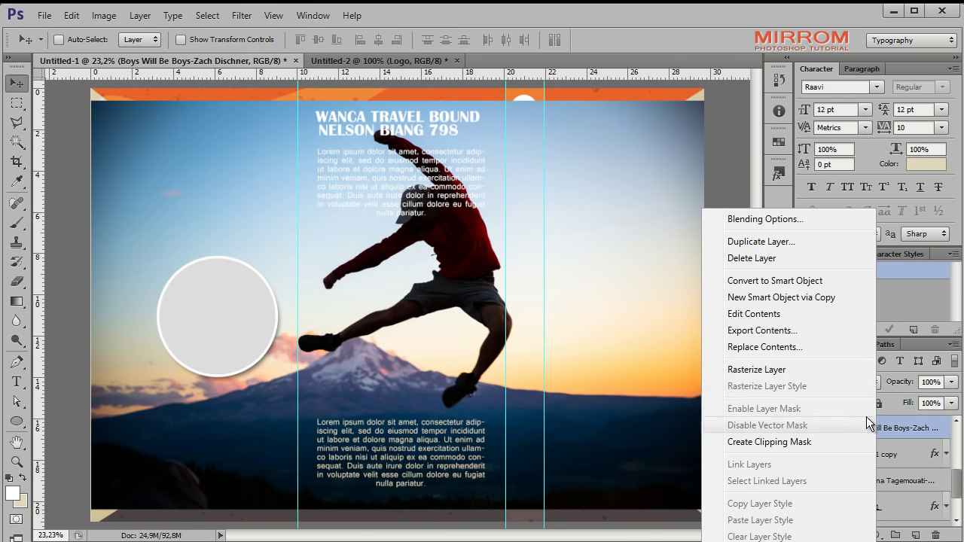
click(796, 443)
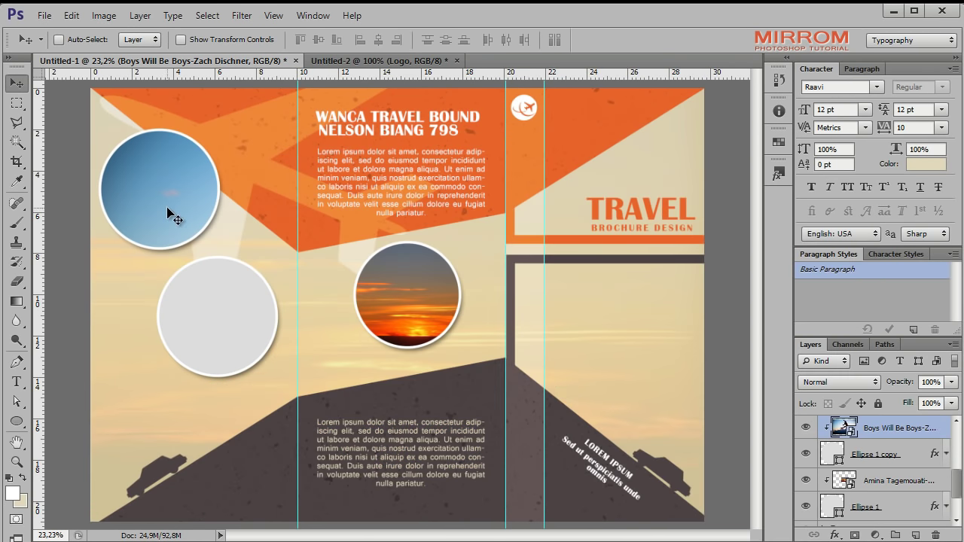
Shrink the jumping photo to fit the top-left circle and nudge it slightly left.
key(ctrl+t)
drag(700, 507, 319, 252)
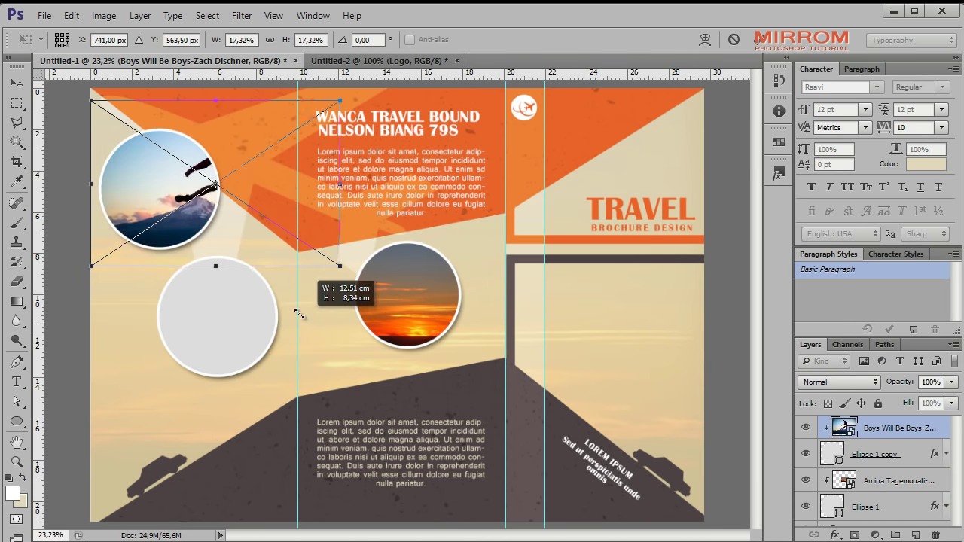
drag(319, 100, 270, 119)
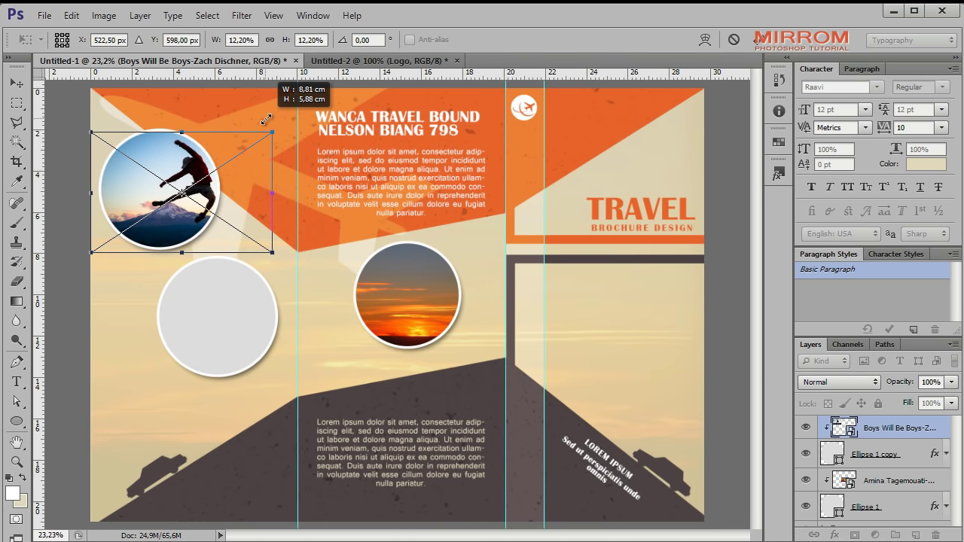
click(756, 40)
key(Left)
key(Left)
key(Left)
key(Left)
key(Left)
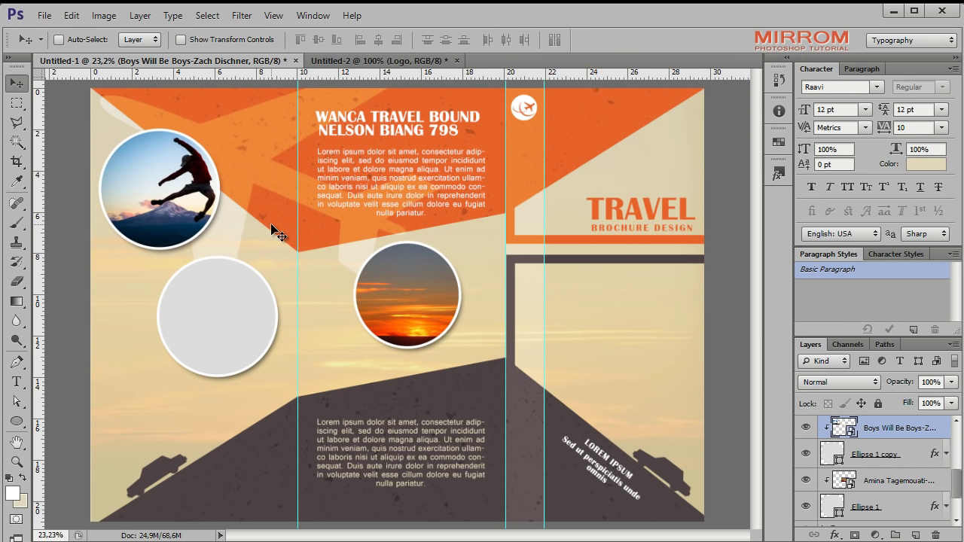
drag(957, 482, 957, 452)
Place the Darwin Sunset beach photo and clip it into Ellipse 1 copy 2.
click(904, 459)
key(ctrl+j)
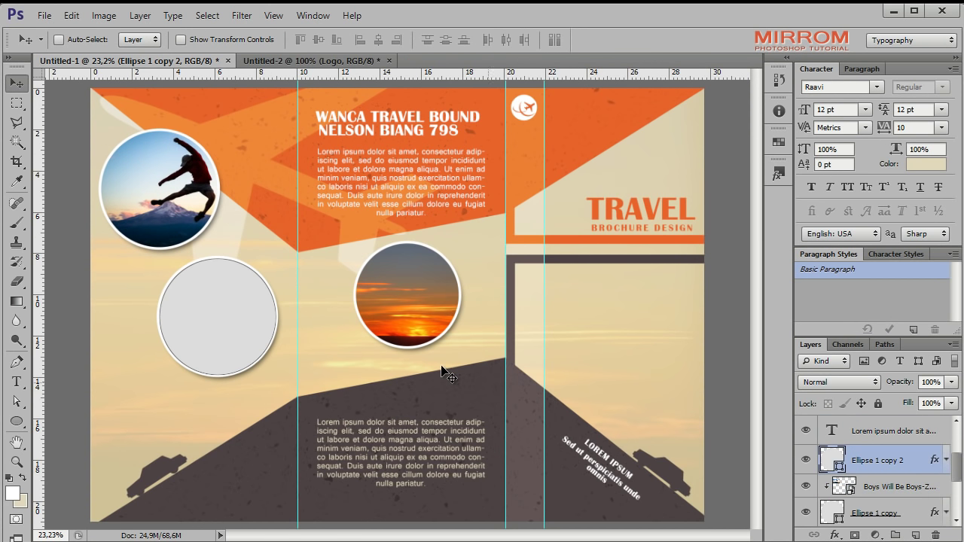
click(45, 15)
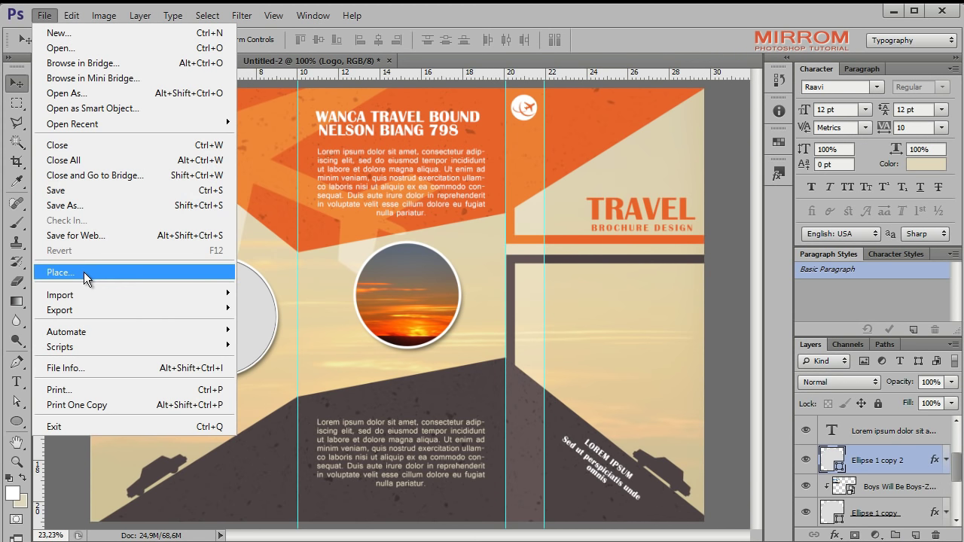
click(83, 272)
double_click(631, 193)
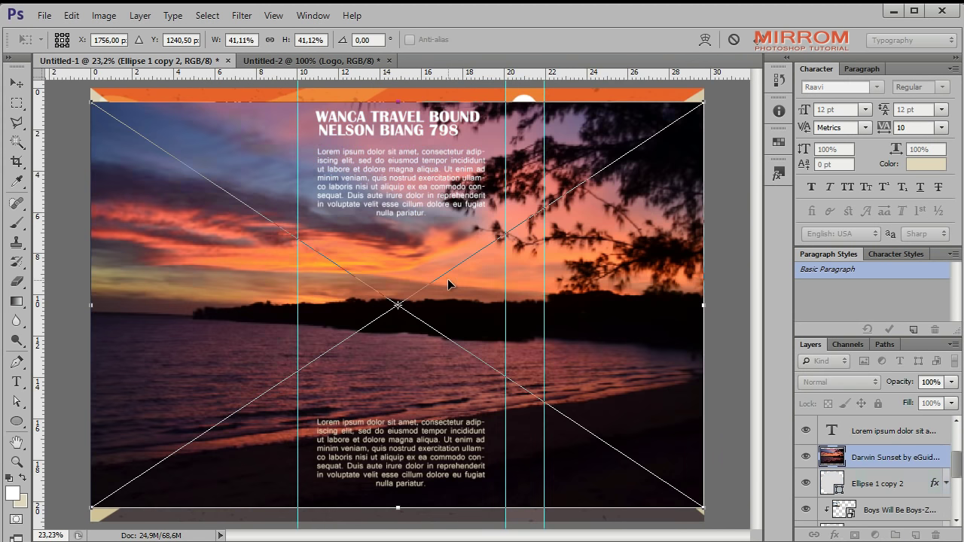
click(758, 41)
right_click(887, 462)
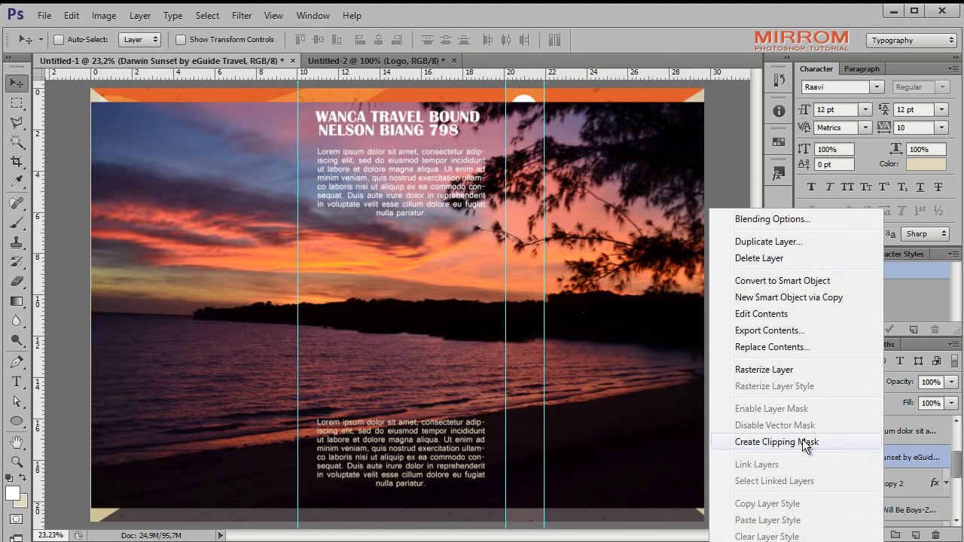
click(798, 440)
Scale and centre the Darwin Sunset photo over the lower-left circle.
key(ctrl+t)
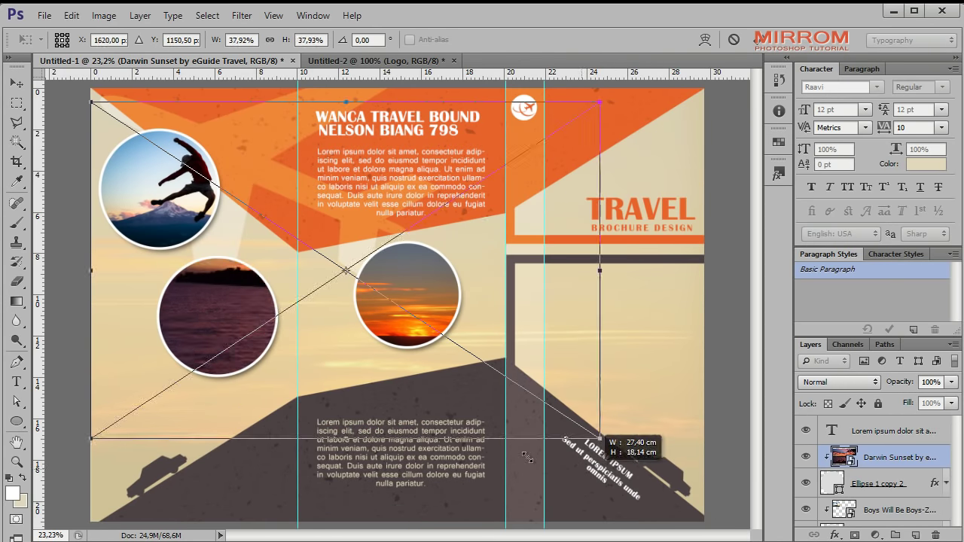
drag(714, 512, 517, 370)
drag(516, 102, 293, 257)
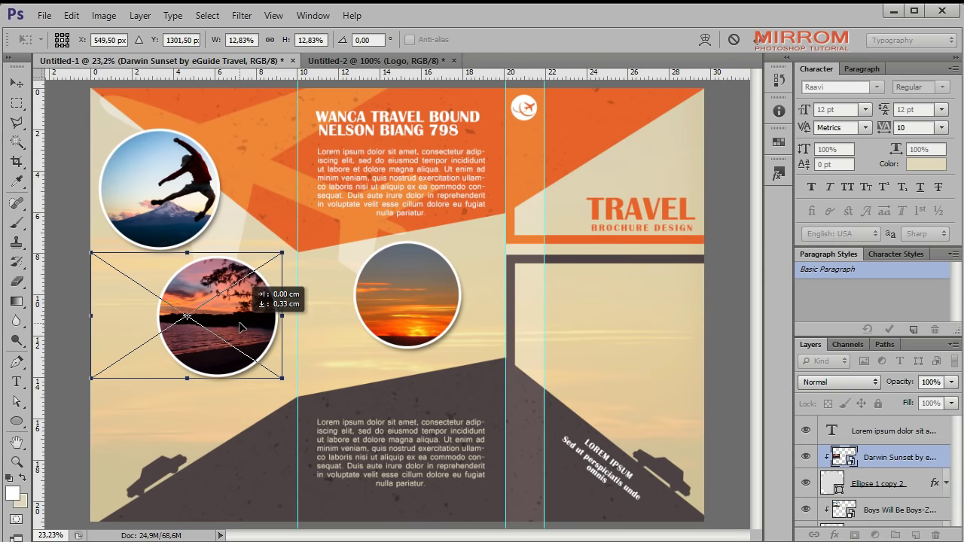
drag(239, 315, 236, 322)
drag(94, 257, 94, 258)
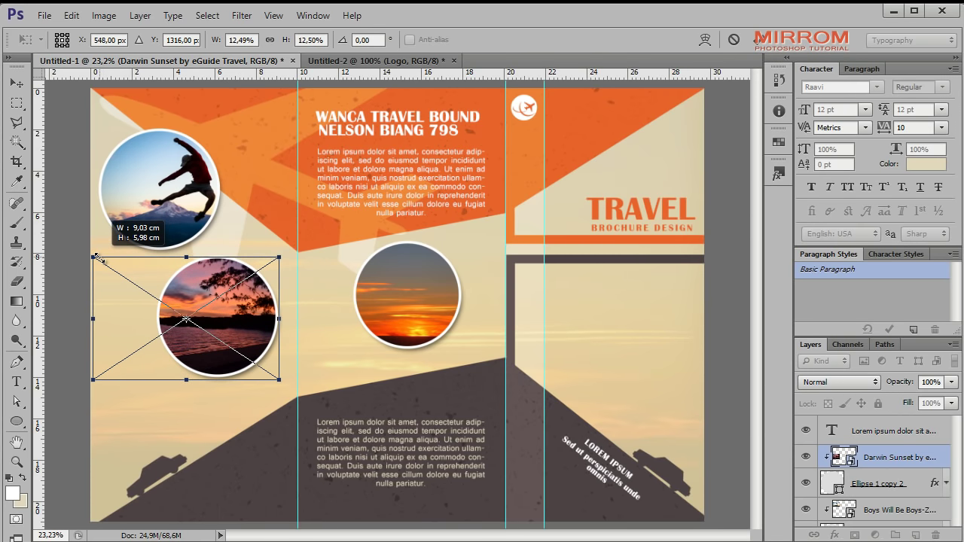
click(755, 39)
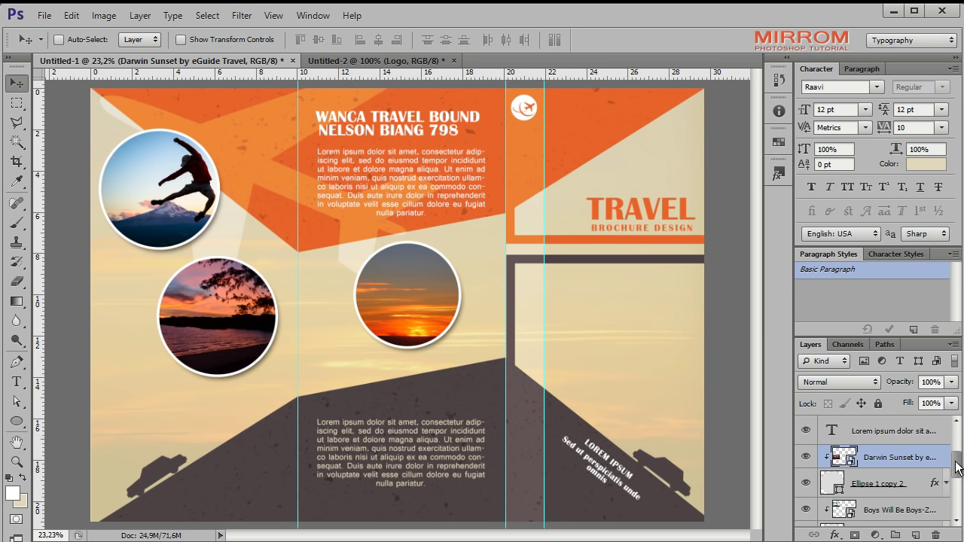
drag(957, 467, 960, 515)
click(908, 482)
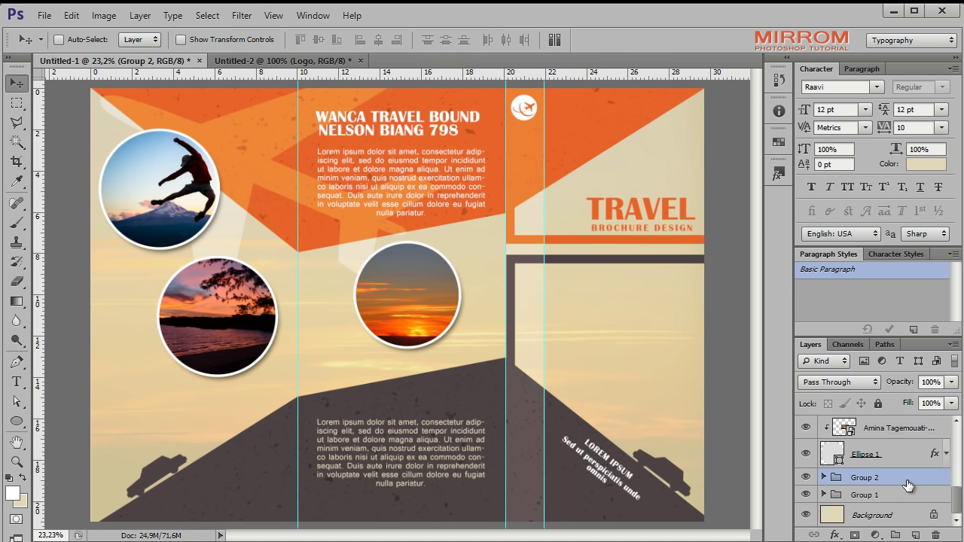
scroll(908, 484, up, 2)
scroll(904, 482, up, 2)
scroll(888, 478, up, 2)
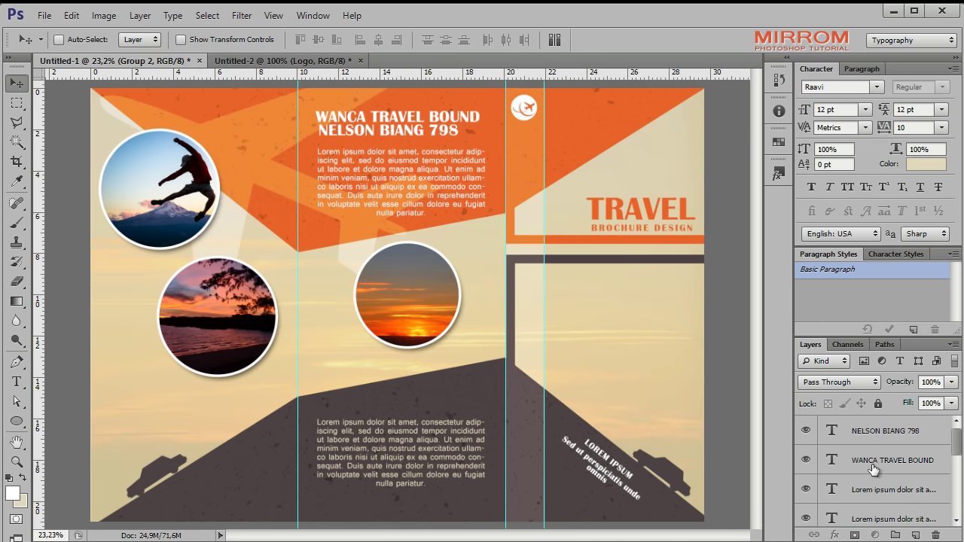
click(874, 469)
click(876, 435)
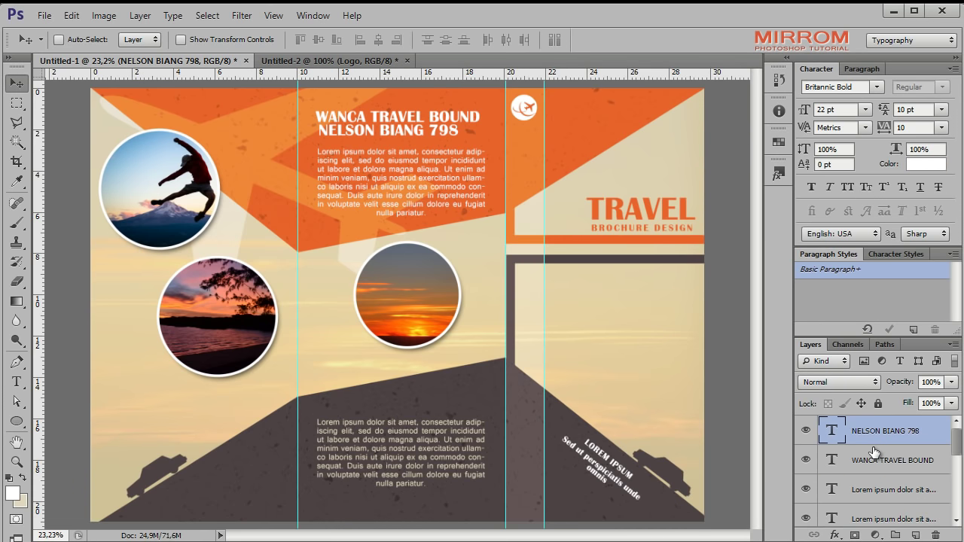
key(ctrl+j)
drag(347, 136, 168, 136)
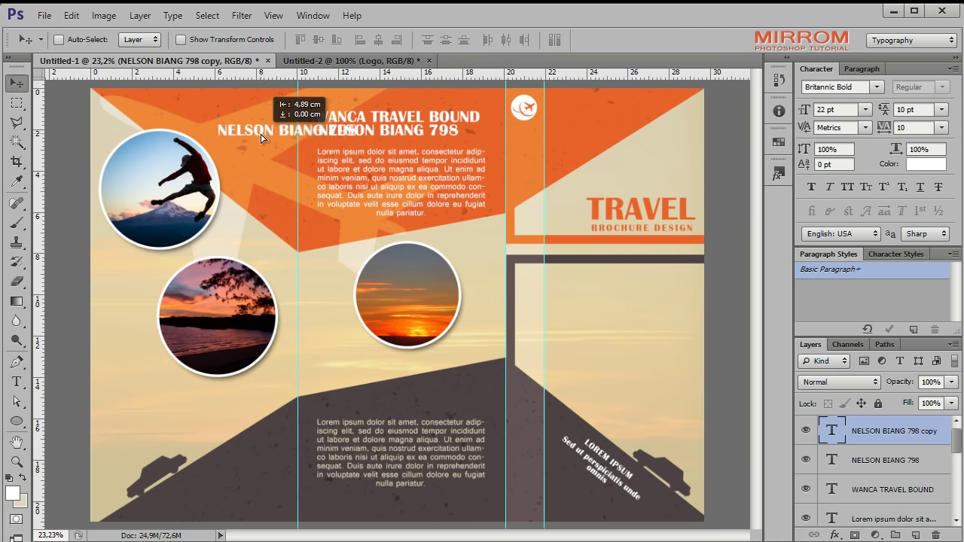
Replace the copied heading's text with 'LOREM IPSUM DOLOR SIT'.
double_click(830, 437)
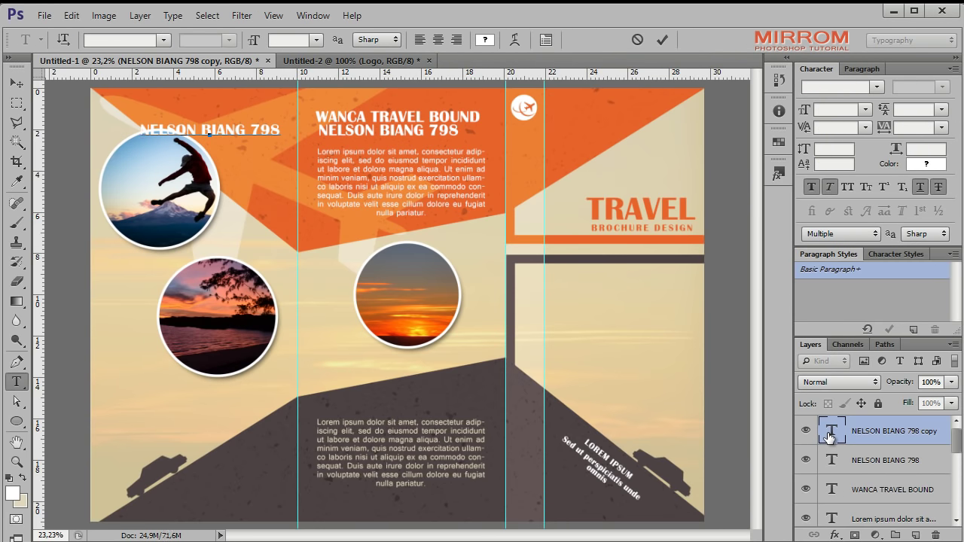
key(BackSpace)
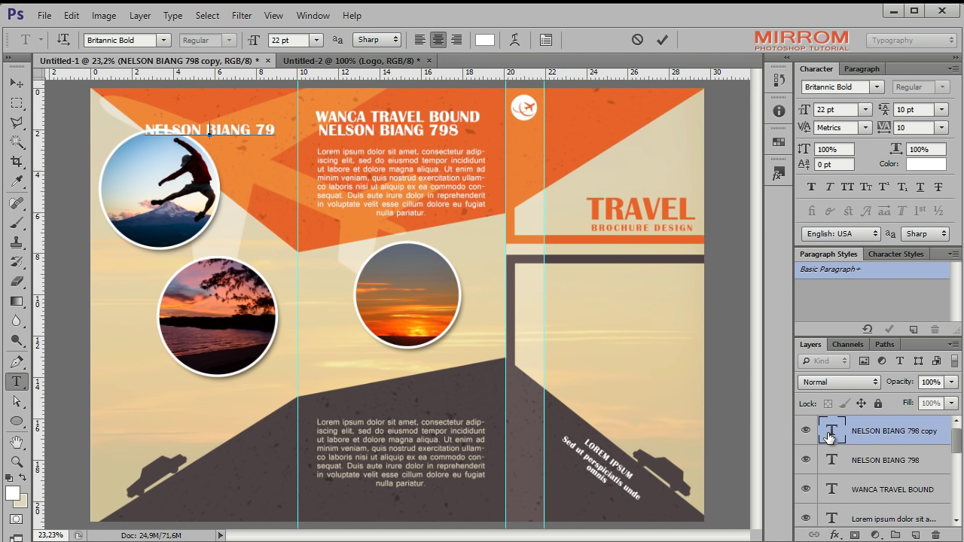
key(ctrl+a)
key(BackSpace)
text(LOREM)
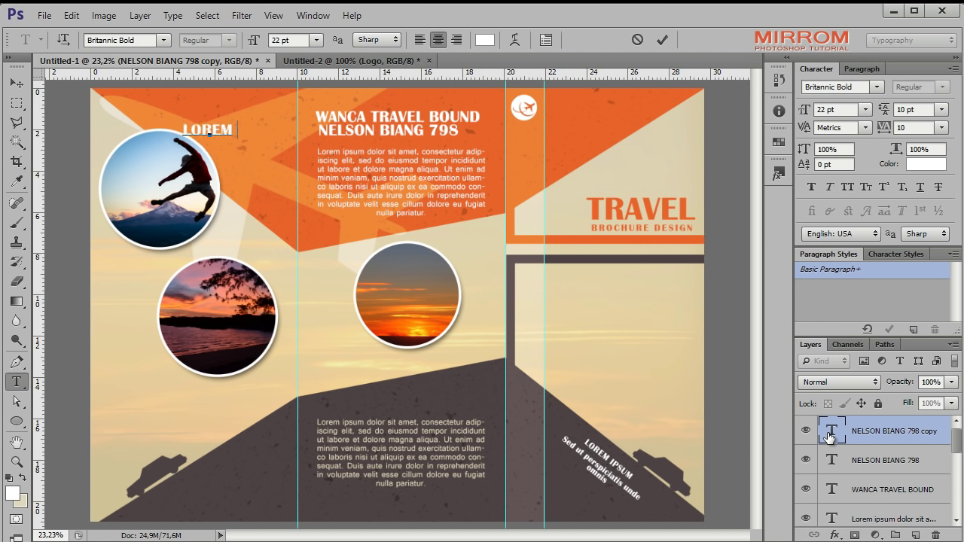
text( IPSUM)
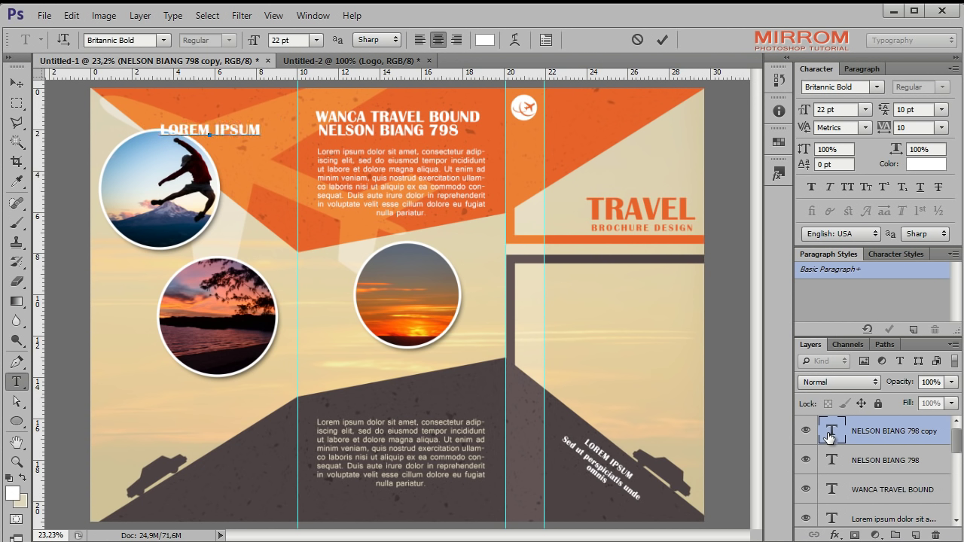
text( DOLOR S)
text(IT)
Right-align the LOREM IPSUM DOLOR SIT heading and move it beside the top text block.
click(666, 39)
key(v)
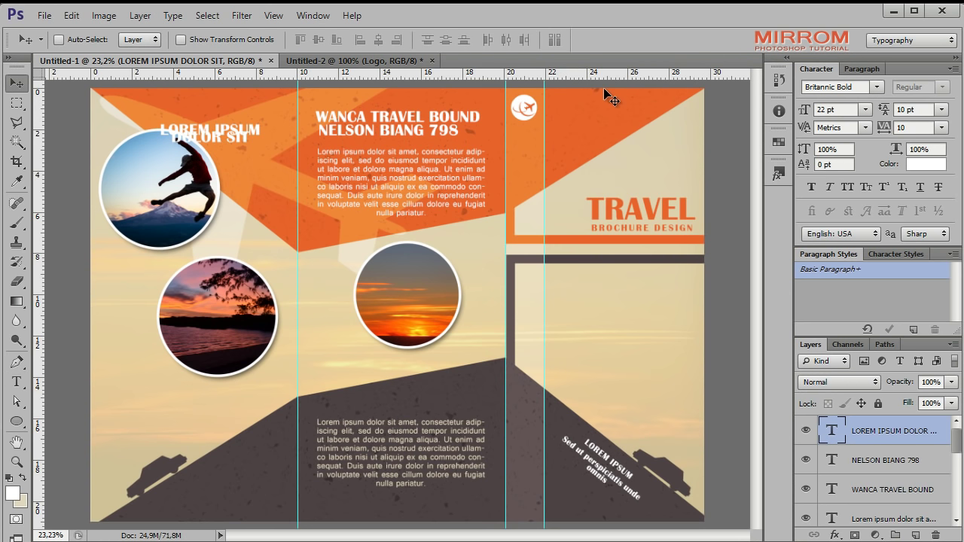
click(861, 68)
click(851, 92)
click(816, 69)
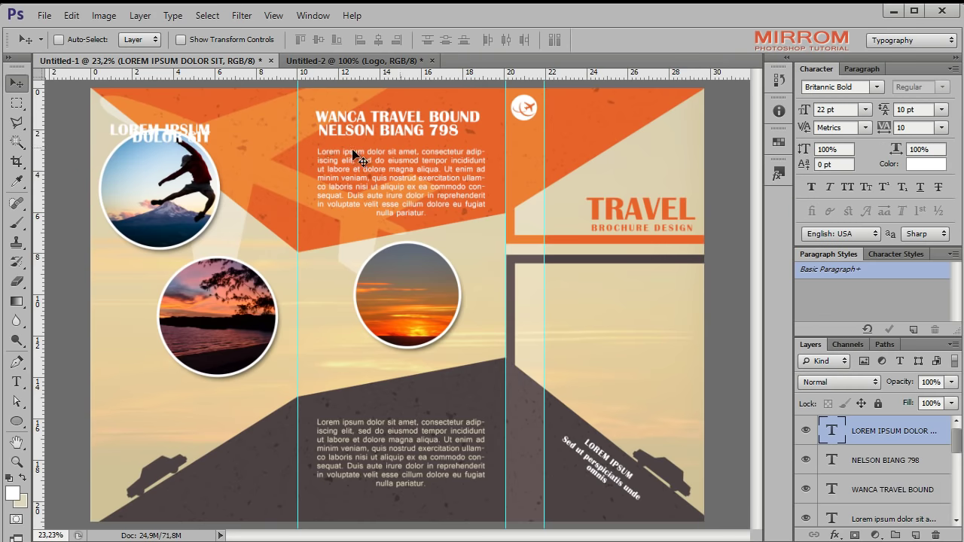
drag(224, 154, 297, 139)
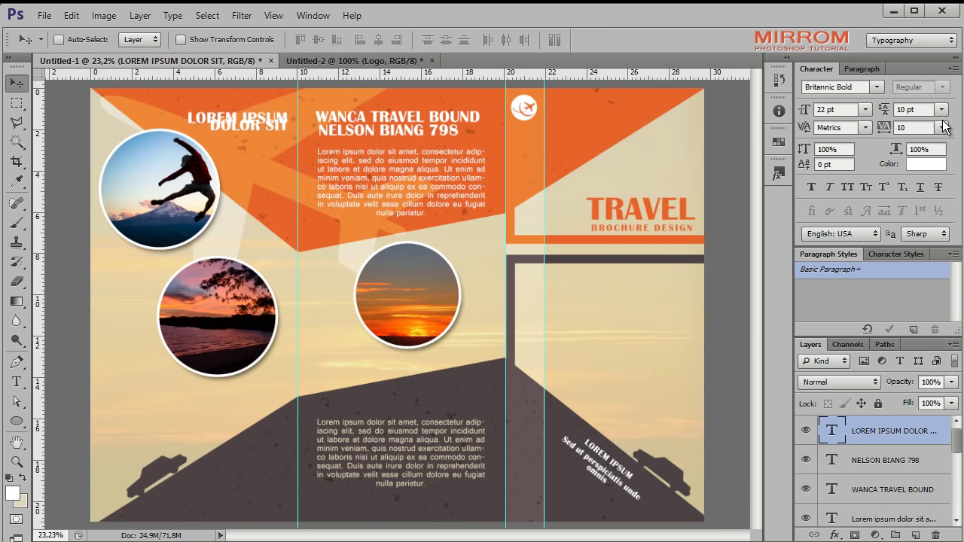
Set the heading's leading to 18 pt.
click(941, 109)
click(924, 253)
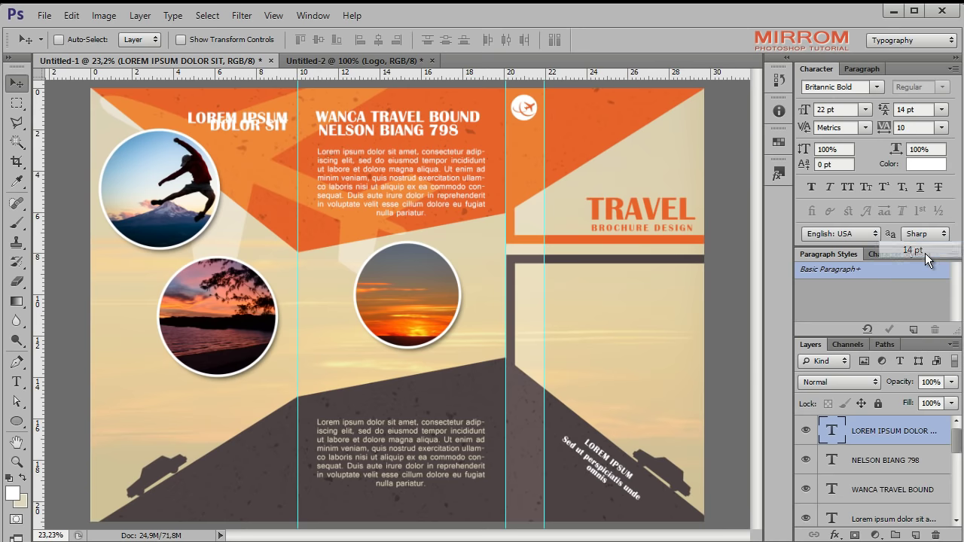
click(921, 113)
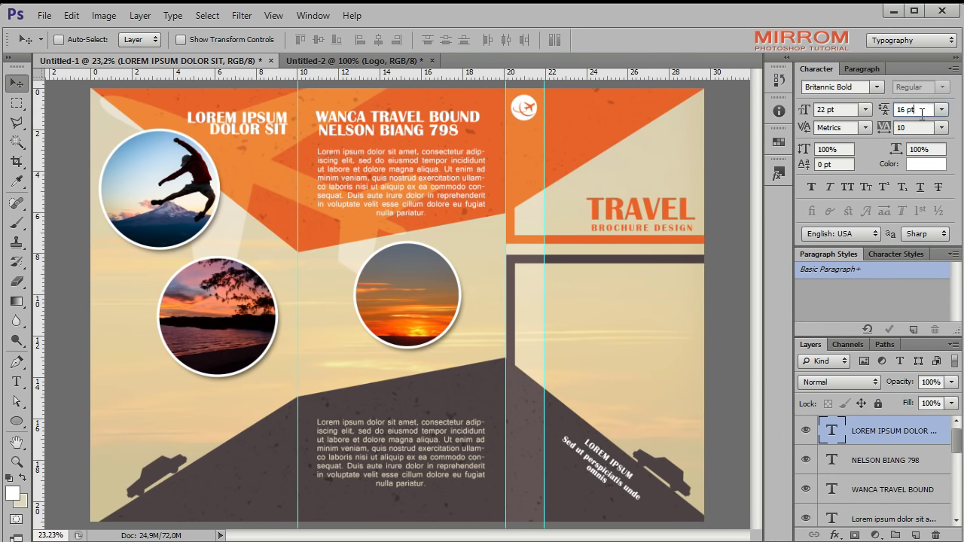
text(18)
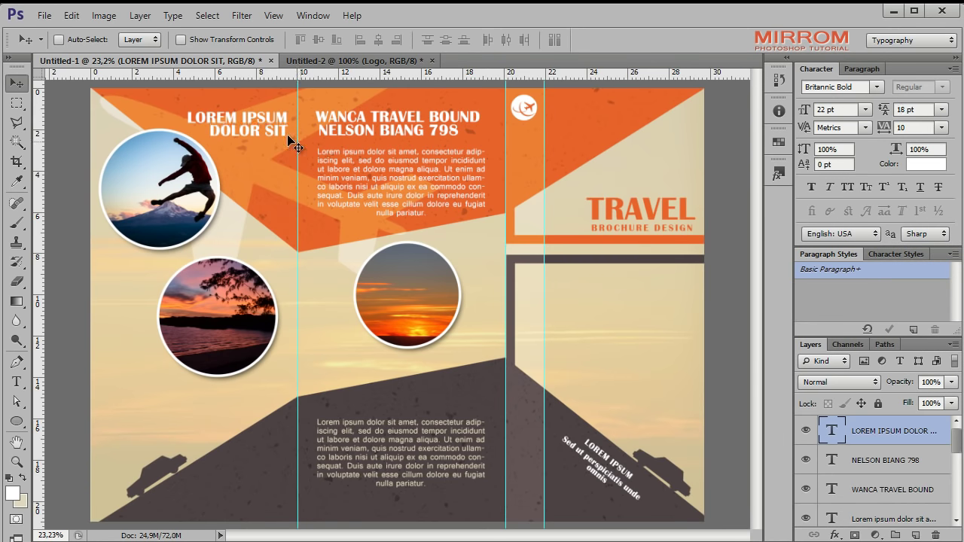
drag(956, 446, 959, 516)
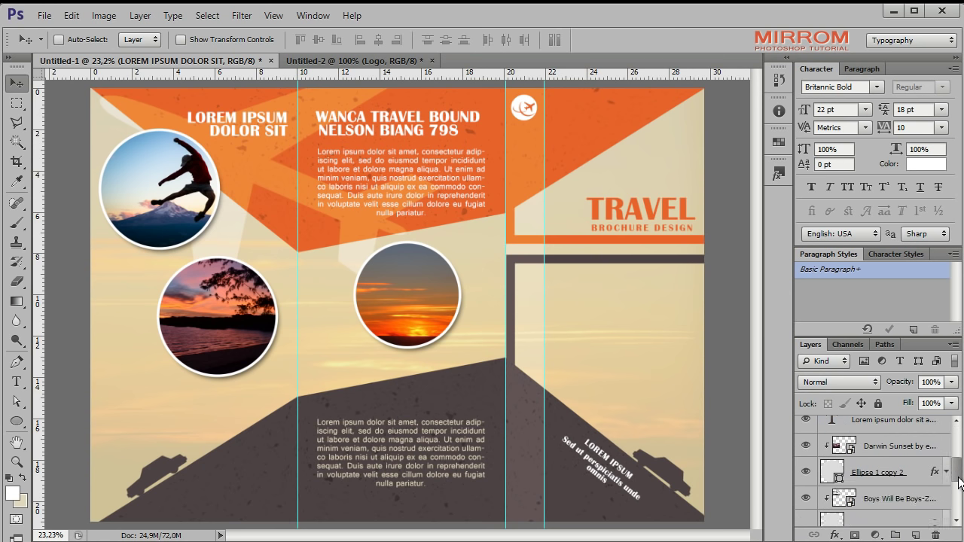
click(885, 476)
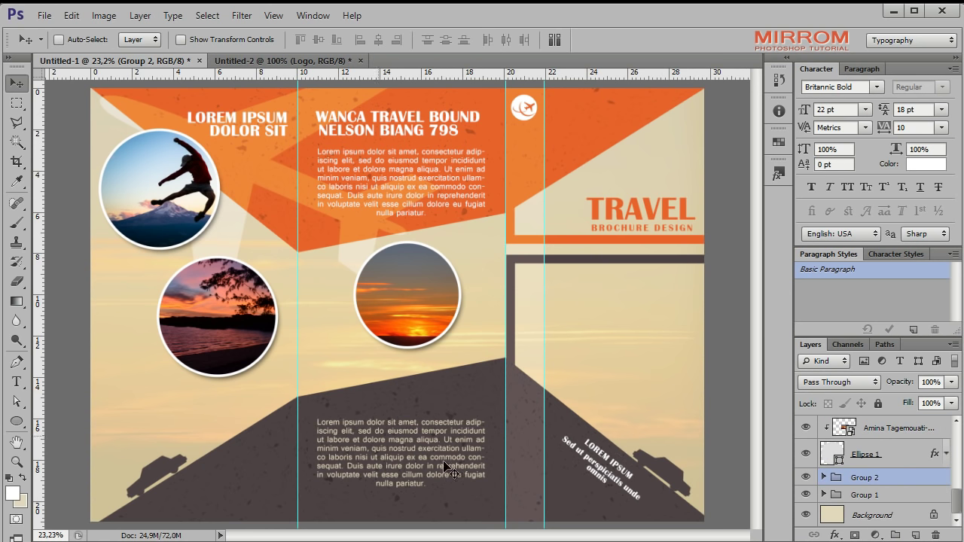
Add a lorem ipsum paragraph text box near the bottom-left corner.
scroll(879, 512, up, 2)
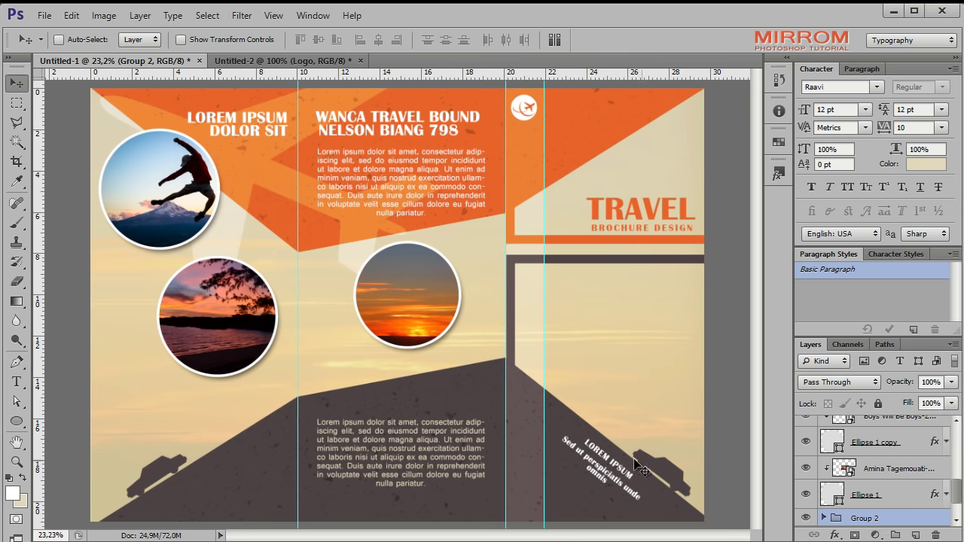
click(24, 384)
drag(172, 486, 301, 525)
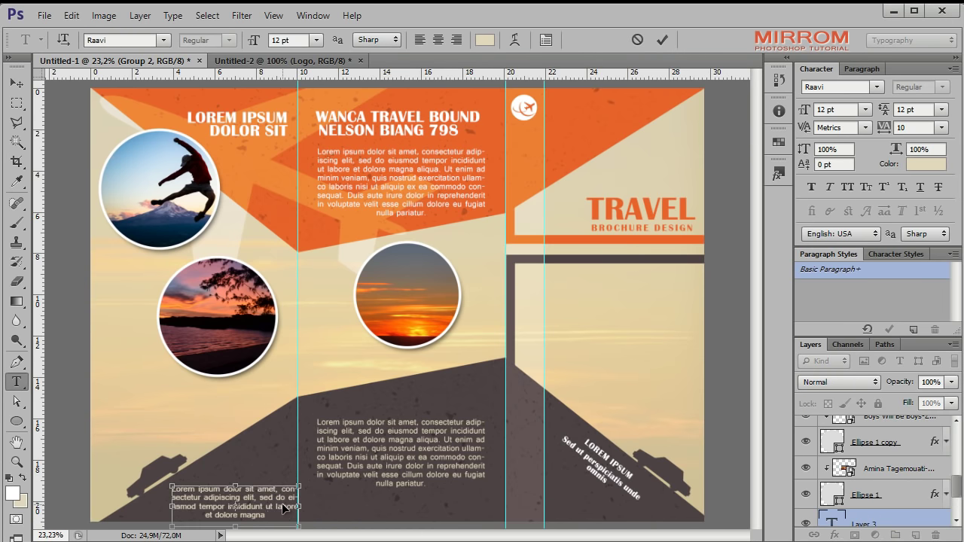
click(662, 39)
key(v)
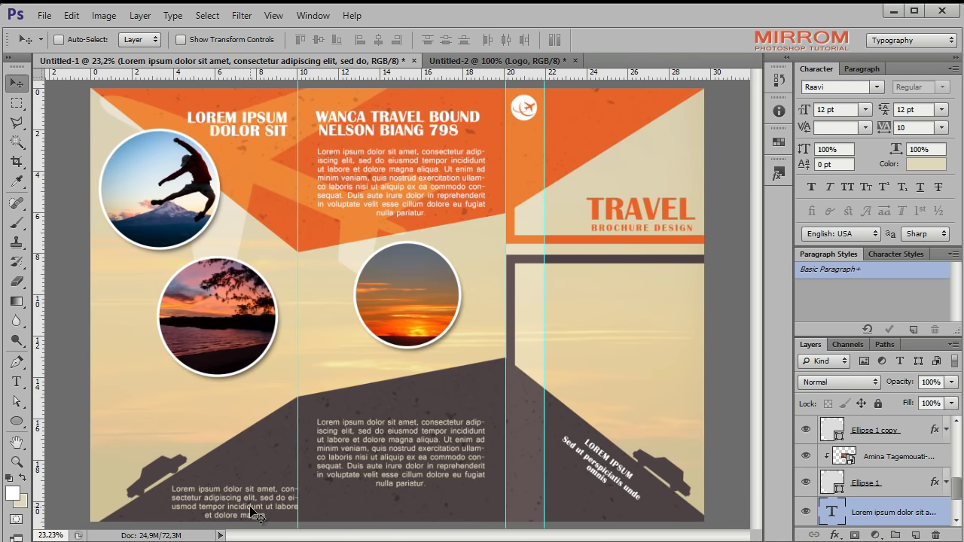
Rotate the paragraph about -31° and position it along the dark slope.
key(ctrl+t)
drag(309, 520, 301, 461)
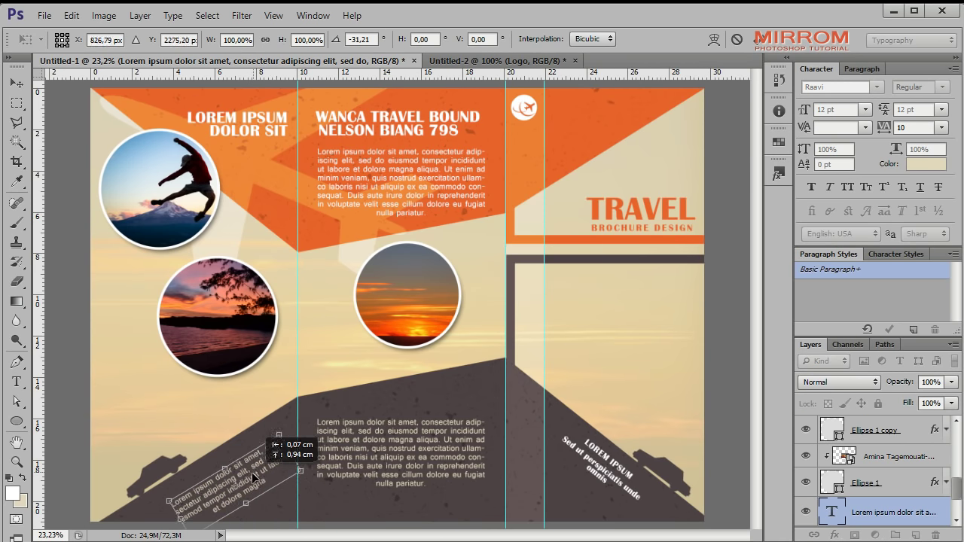
drag(256, 482, 235, 472)
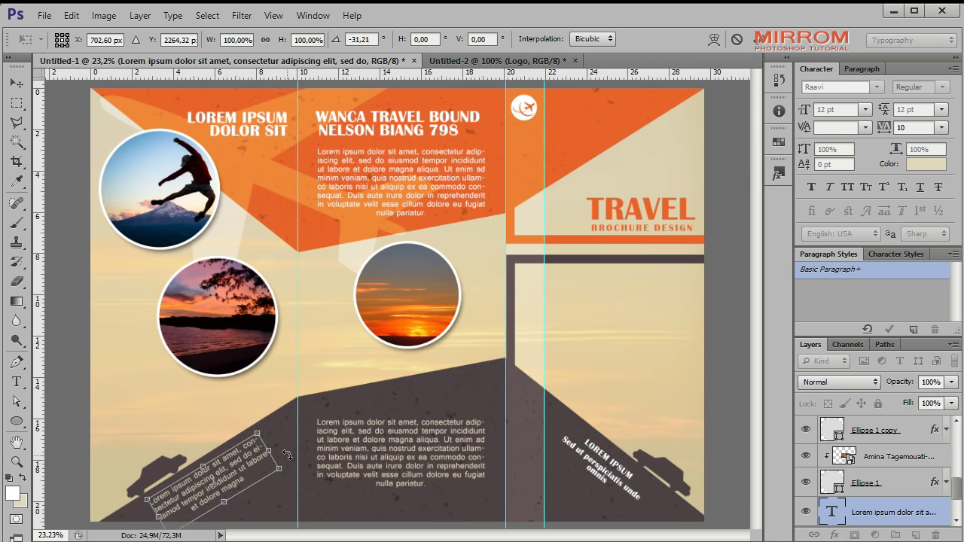
drag(287, 454, 297, 448)
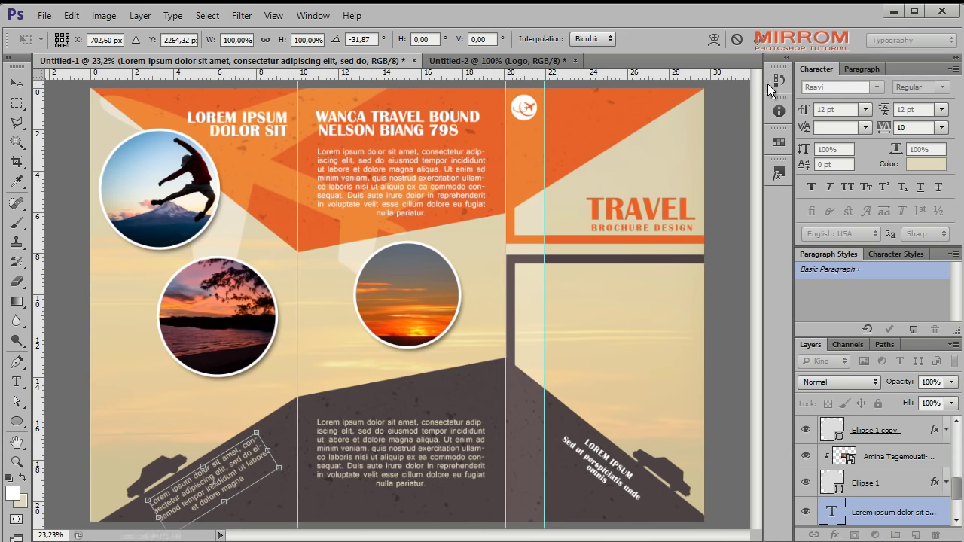
key(Return)
drag(226, 436, 244, 425)
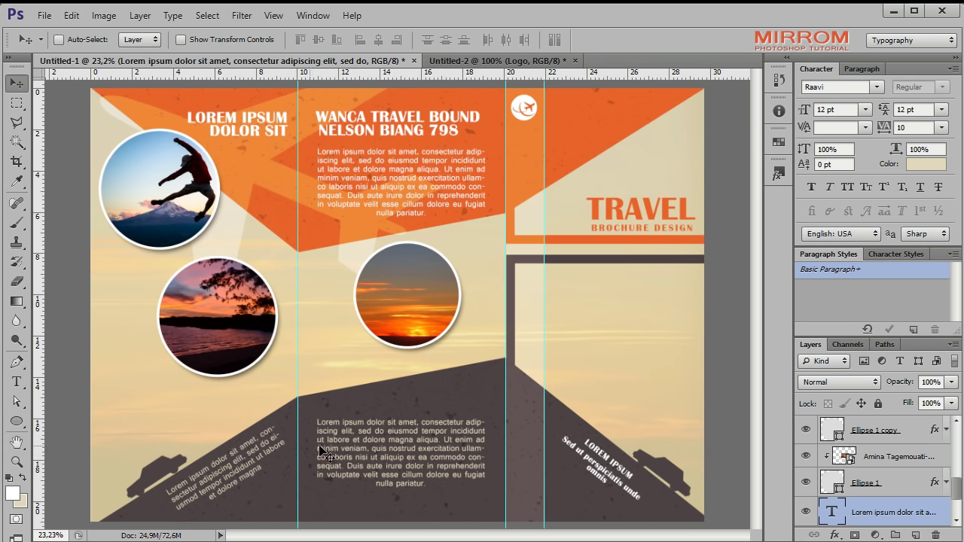
key(shift+Left)
key(shift+Left)
key(shift+Left)
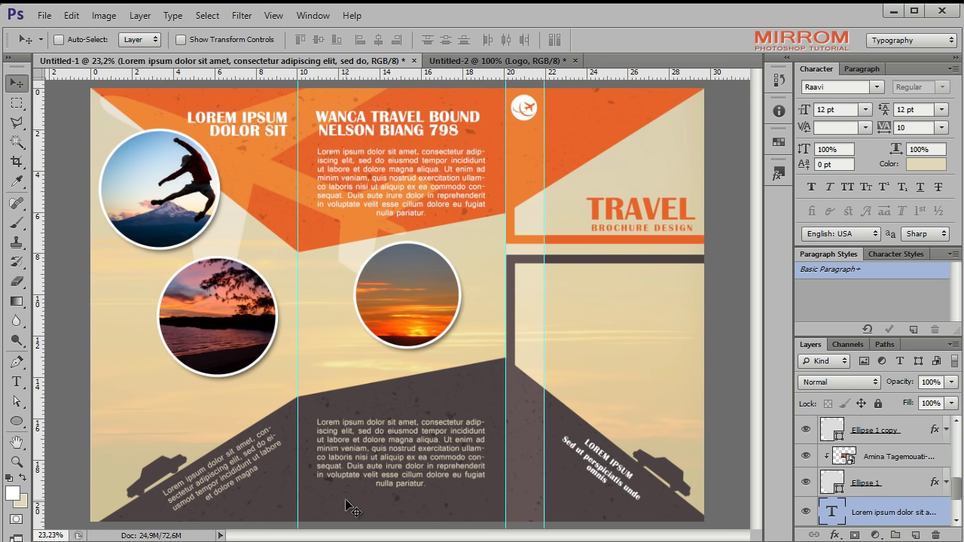
Hide the guides and zoom the brochure through Actual Pixels and Fit Screen to Fill Screen.
key(ctrl+semicolon)
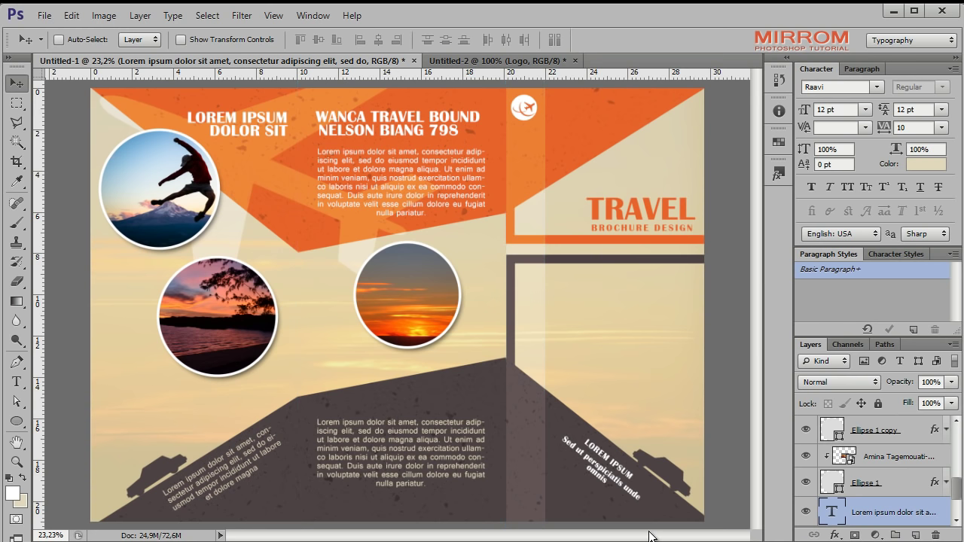
click(16, 461)
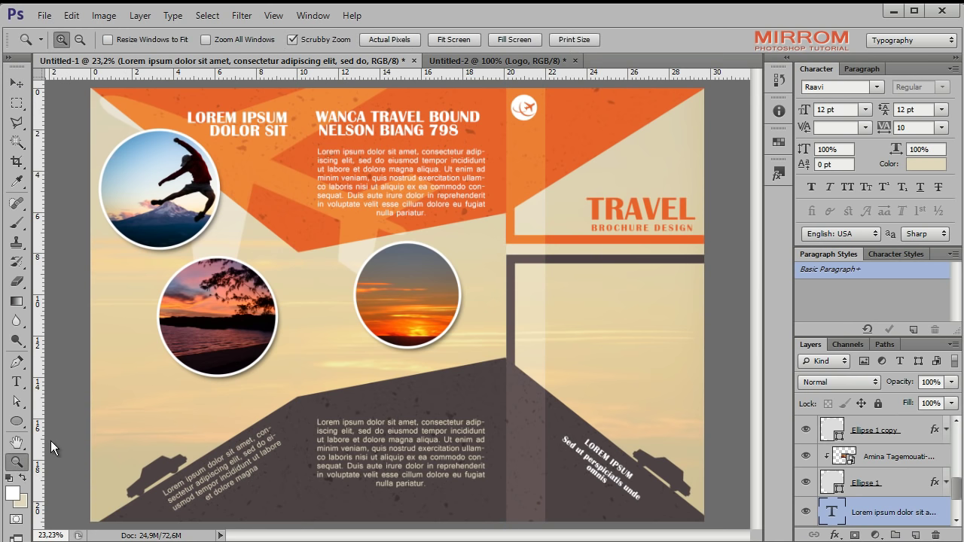
click(511, 38)
click(392, 41)
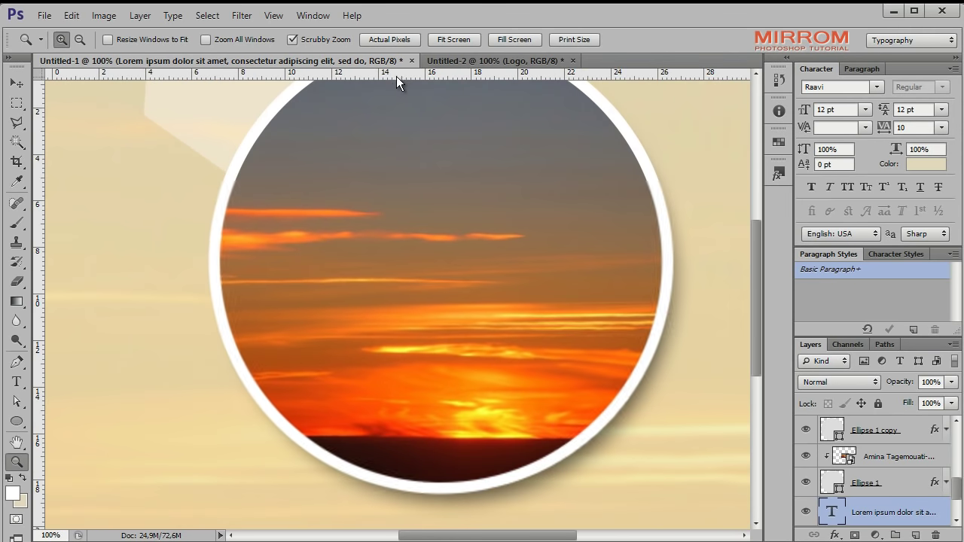
click(451, 44)
click(508, 44)
Return to the Move tool and hide all toolbars and panels for a clean page view.
key(v)
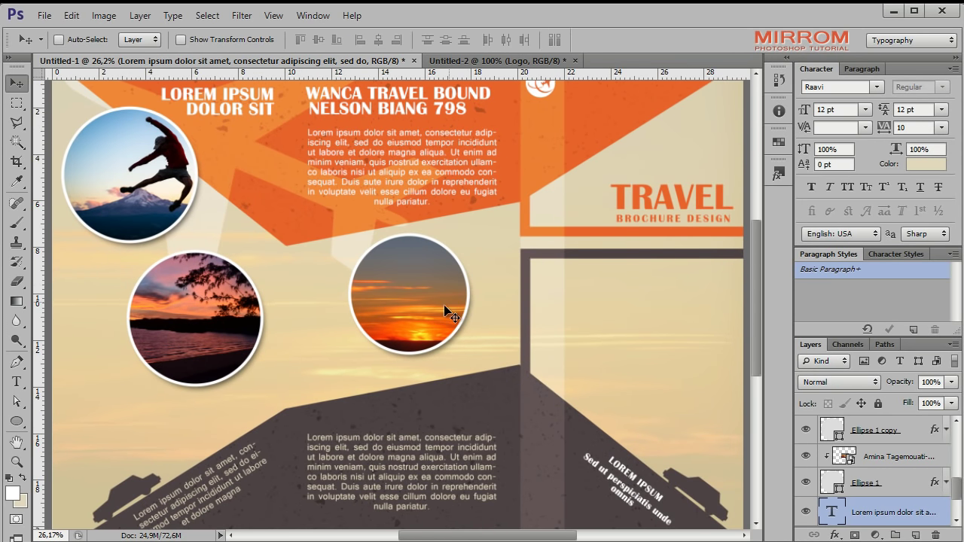
key(Tab)
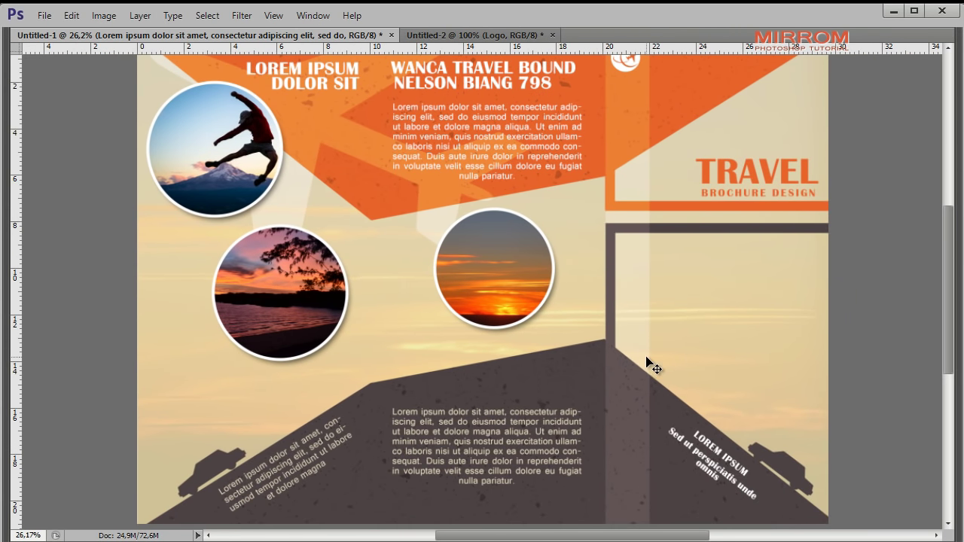
scroll(646, 361, up, 2)
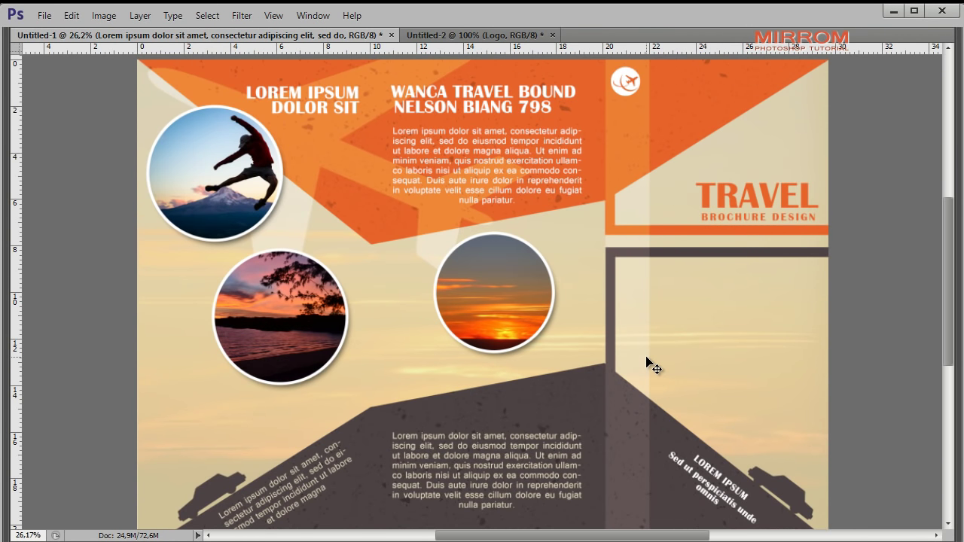